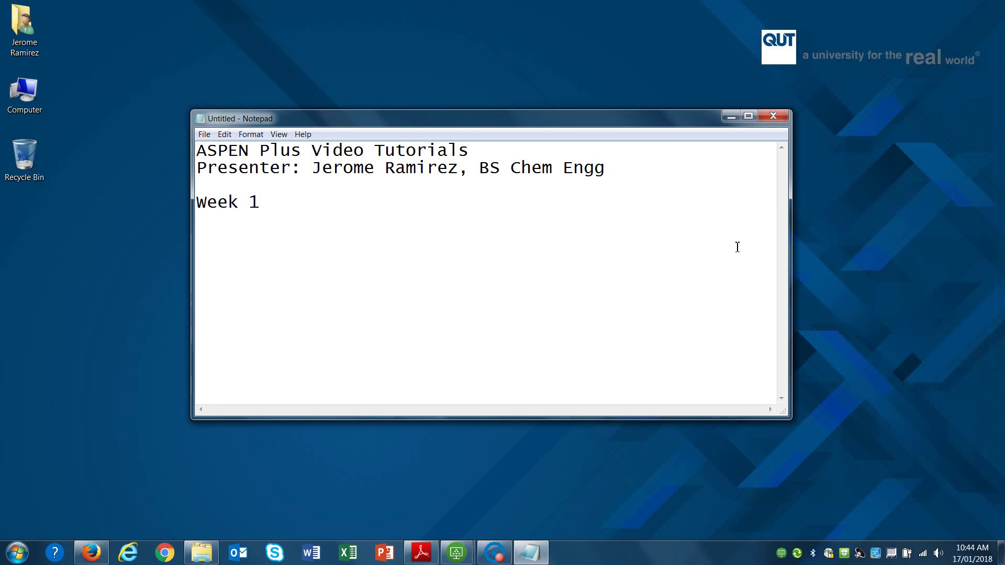
Open VMware Horizon Client and connect to the Student - AspenOne HYSYS virtual desktop.
{"action": "left_click", "coordinate": [17, 552]}
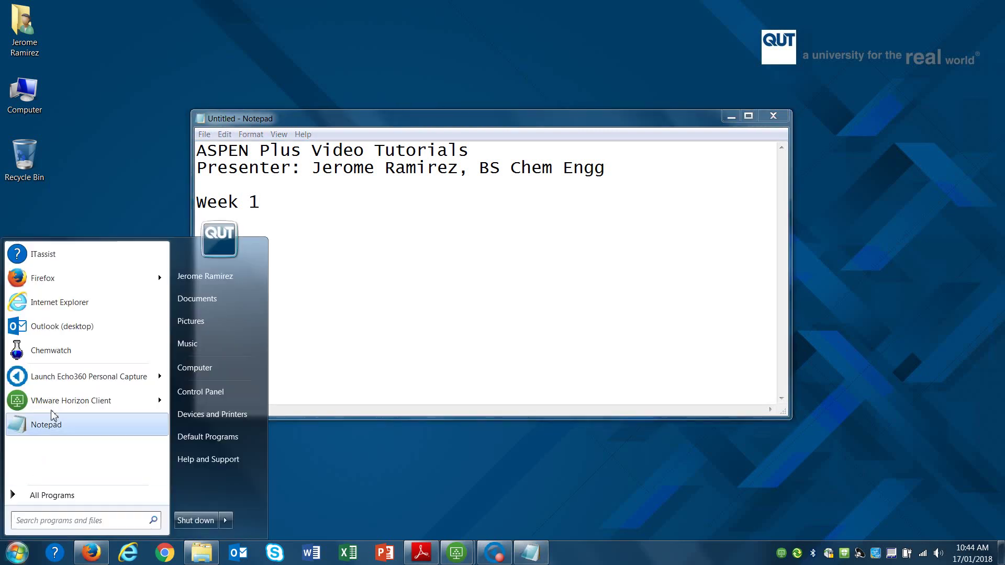
{"action": "mouse_move", "coordinate": [55, 404]}
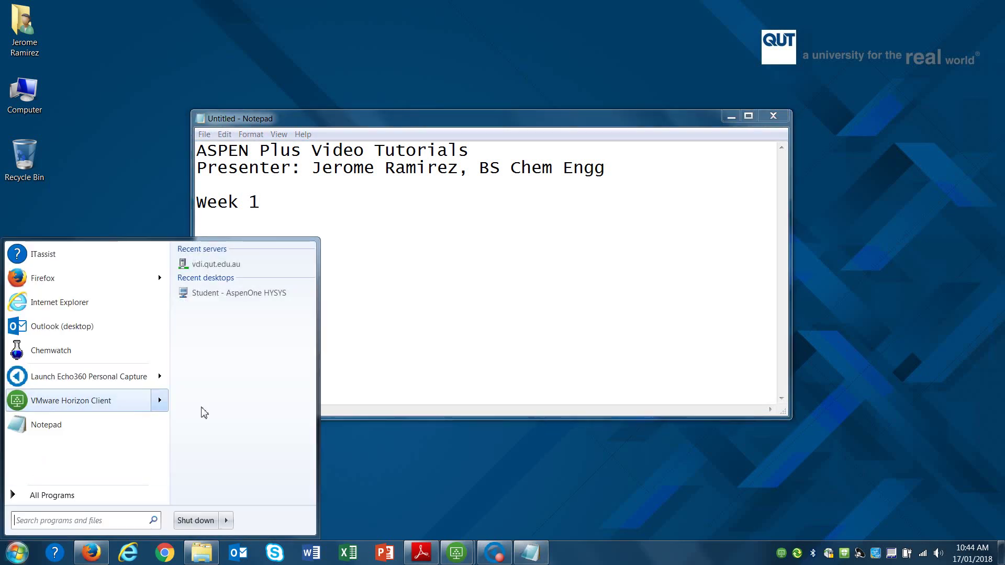
{"action": "left_click", "coordinate": [121, 406]}
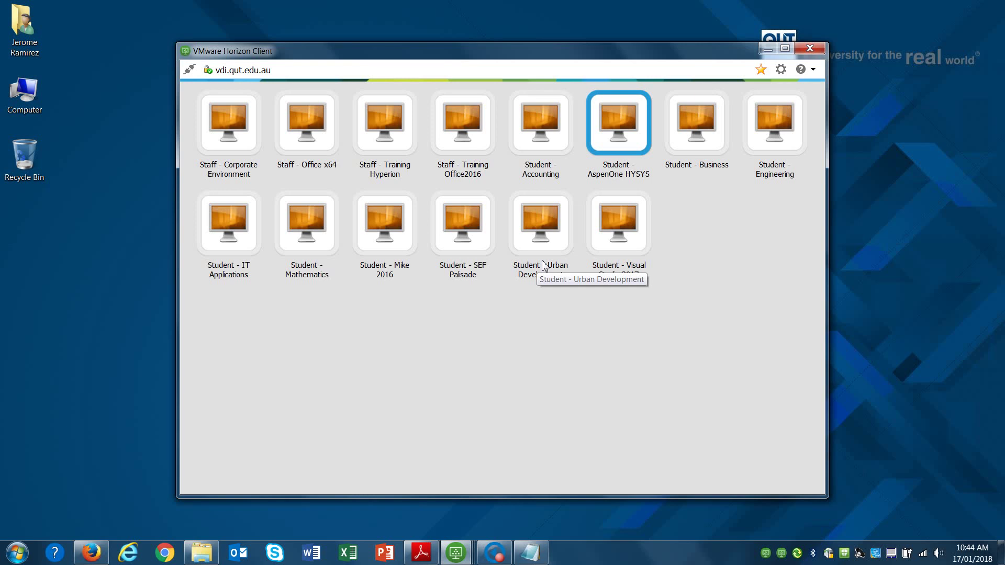
{"action": "double_click", "coordinate": [640, 148]}
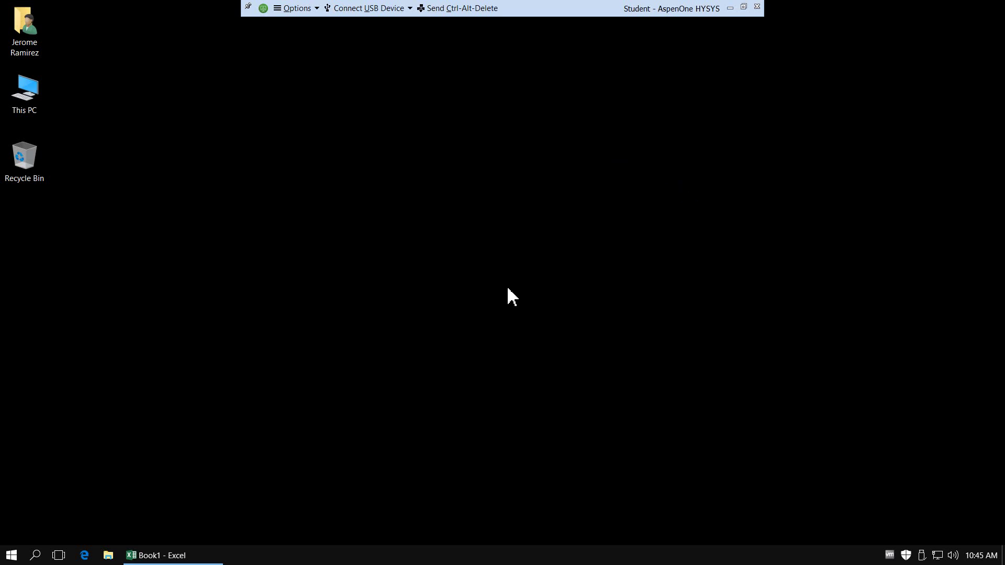
Launch Aspen Plus V9 on the virtual desktop and create a new blank simulation.
{"action": "left_click", "coordinate": [13, 556]}
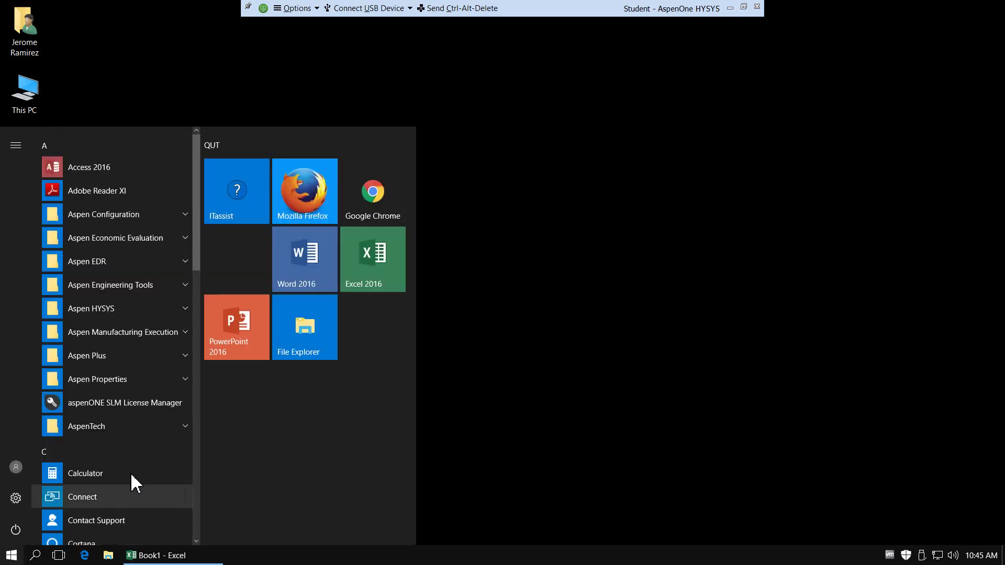
{"action": "left_click", "coordinate": [123, 357]}
{"action": "scroll", "coordinate": [129, 351], "scroll_direction": "down", "scroll_amount": 2}
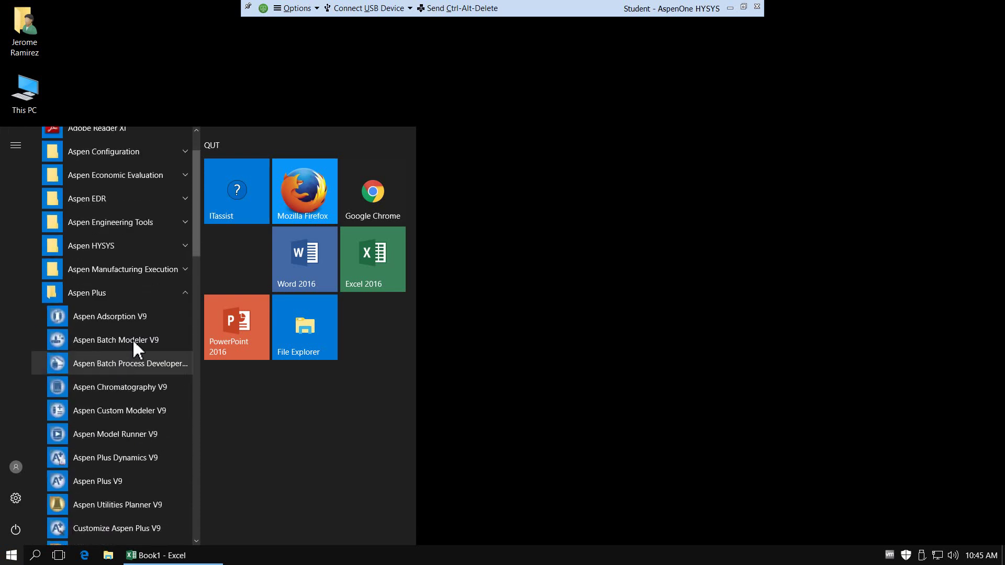
{"action": "left_click", "coordinate": [136, 482]}
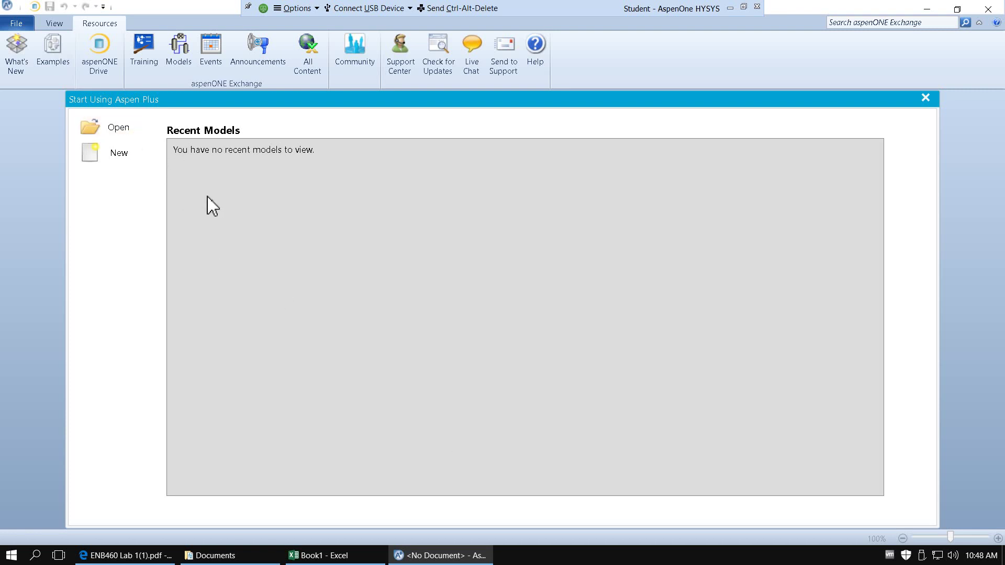
{"action": "left_click", "coordinate": [115, 162]}
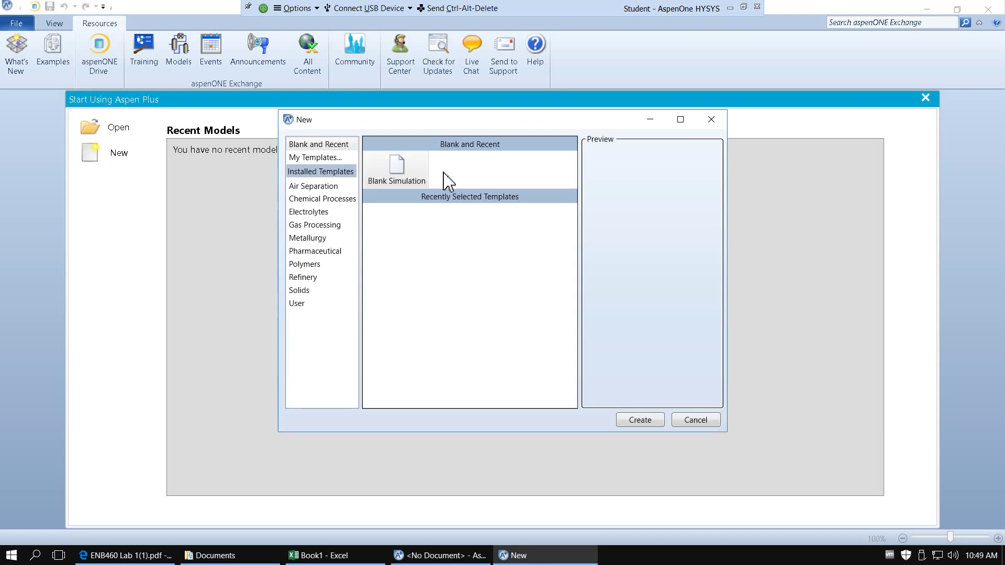
{"action": "double_click", "coordinate": [409, 176]}
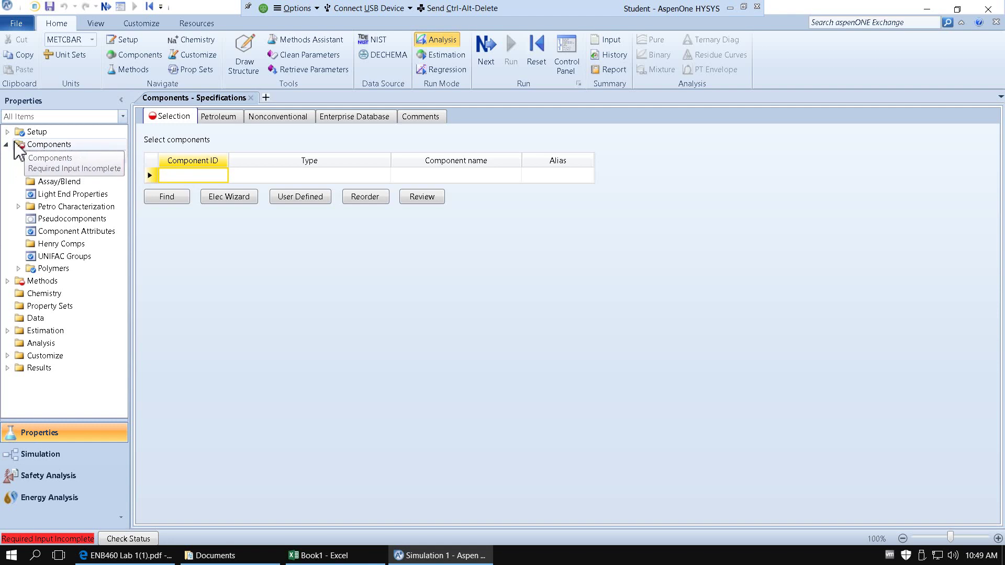
Set the simulation title to "Week 1" in the global setup specifications.
{"action": "left_click", "coordinate": [7, 131]}
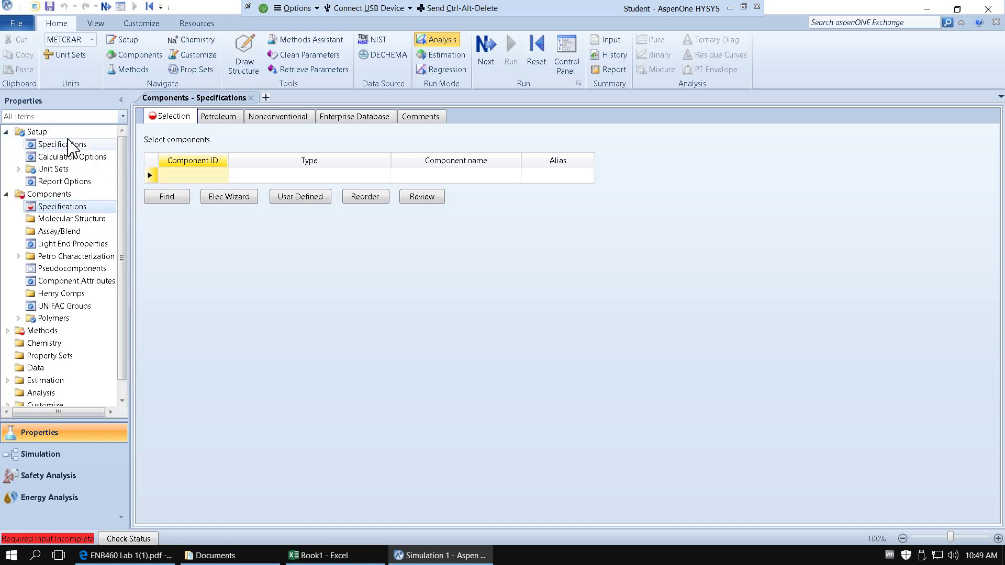
{"action": "left_click", "coordinate": [69, 145]}
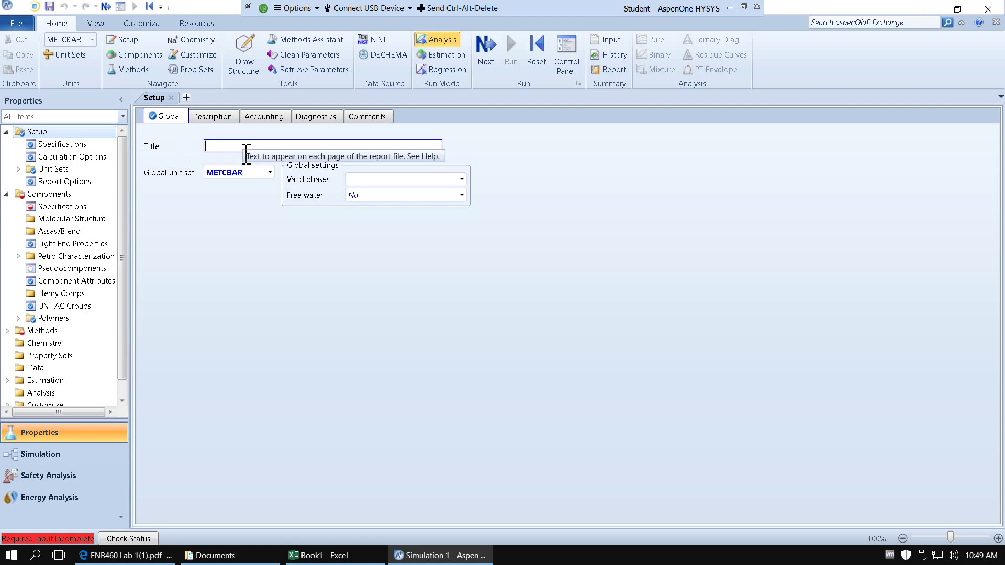
{"action": "type", "text": "Week 1"}
{"action": "key", "text": "Return"}
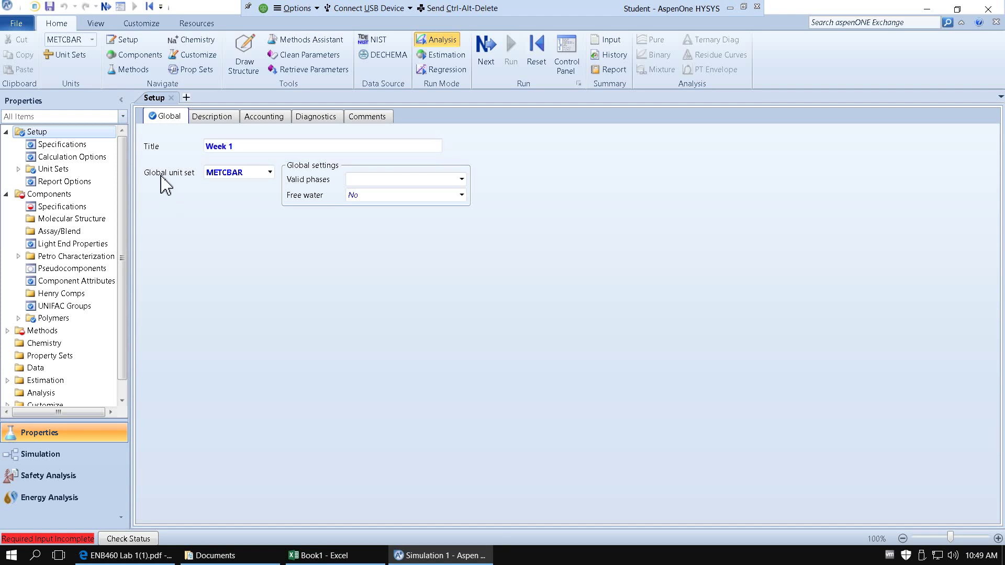
Examine the available global unit sets and the description page of the setup specifications.
{"action": "left_click", "coordinate": [253, 176]}
{"action": "left_click", "coordinate": [270, 173]}
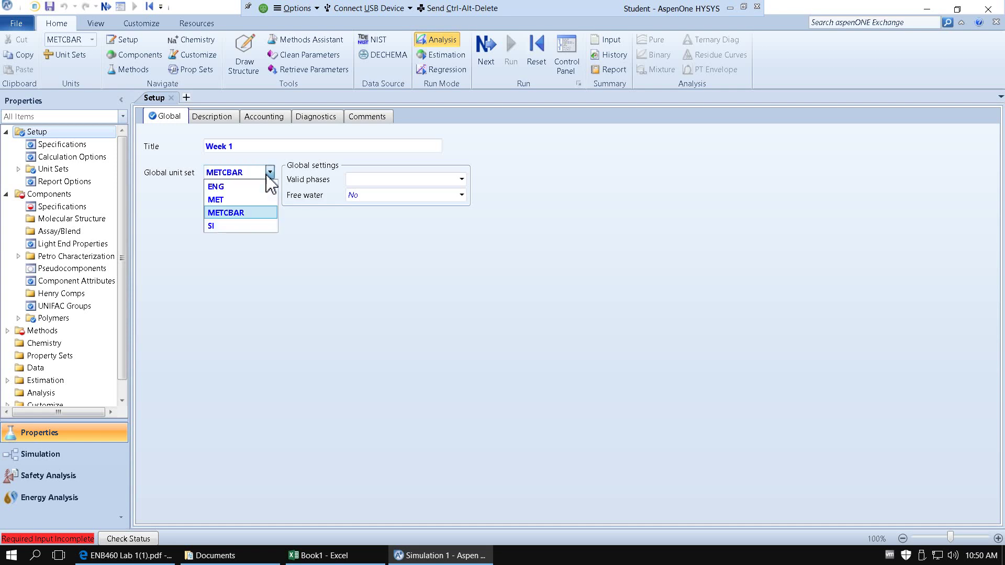
{"action": "left_click", "coordinate": [267, 175]}
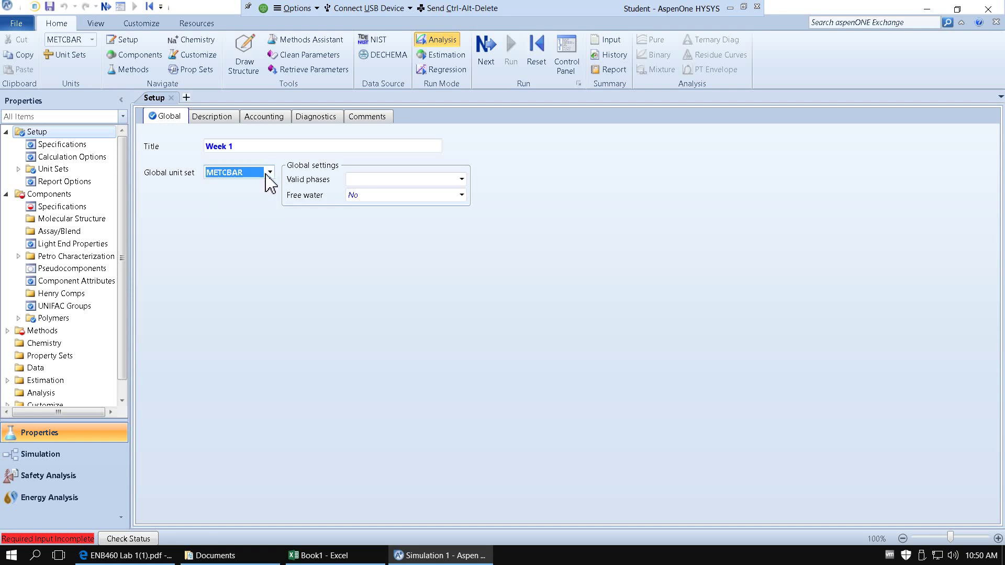
{"action": "left_click", "coordinate": [219, 118]}
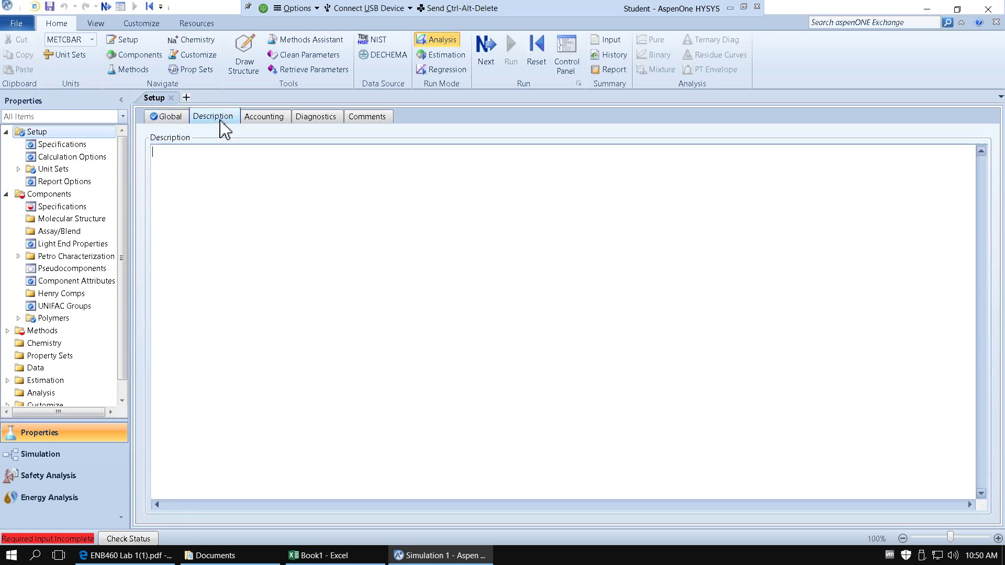
{"action": "left_click", "coordinate": [169, 117]}
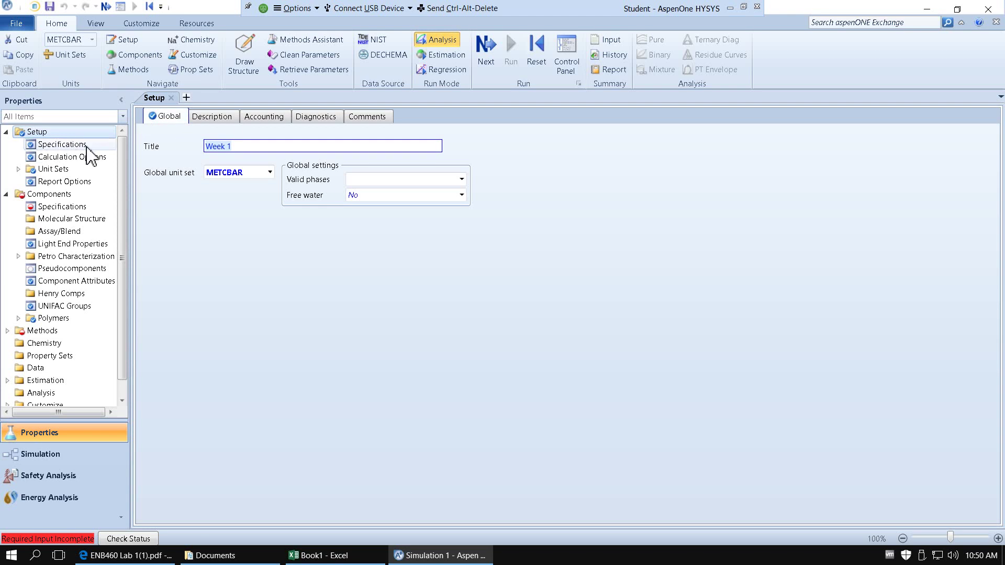
{"action": "left_click", "coordinate": [55, 148]}
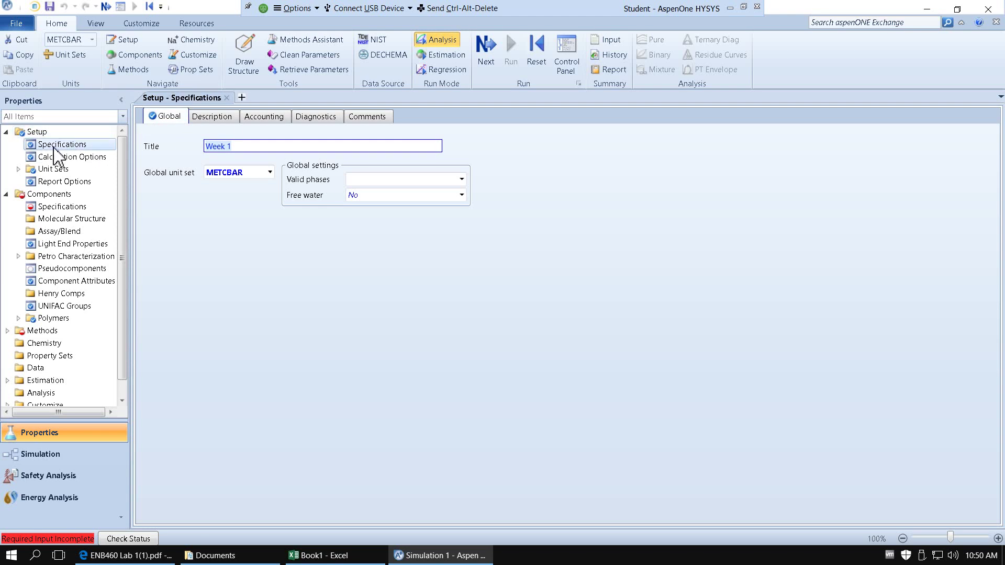
Review the setup's calculation options, including flash convergence, system, limits and reactions, and inspect the SI unit set.
{"action": "left_click", "coordinate": [68, 157]}
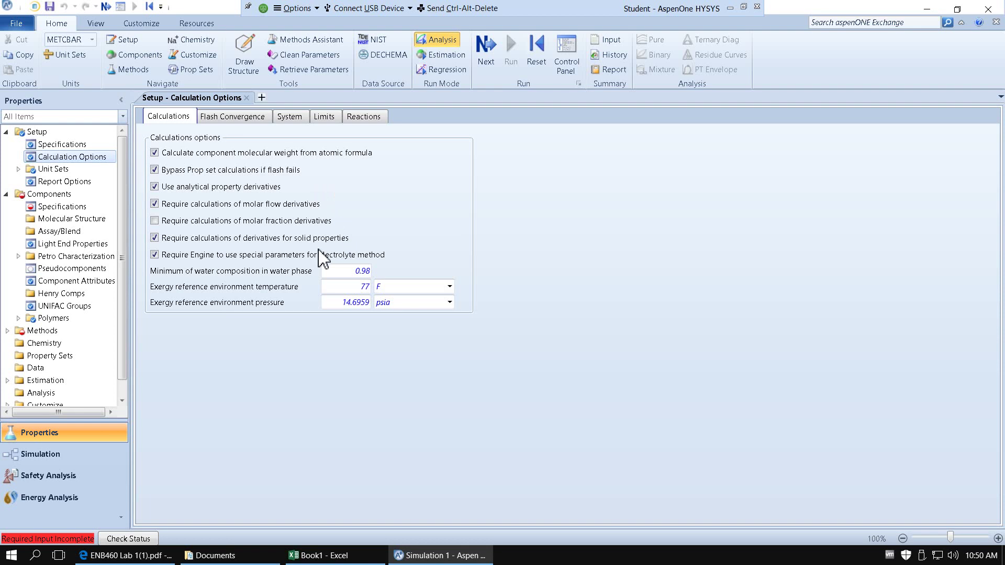
{"action": "left_click", "coordinate": [224, 121]}
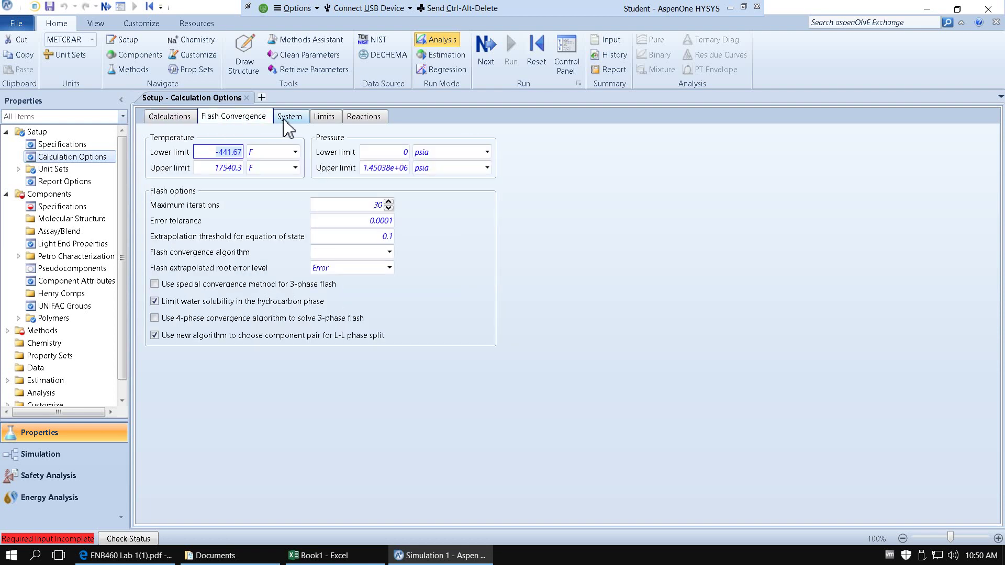
{"action": "left_click", "coordinate": [178, 119]}
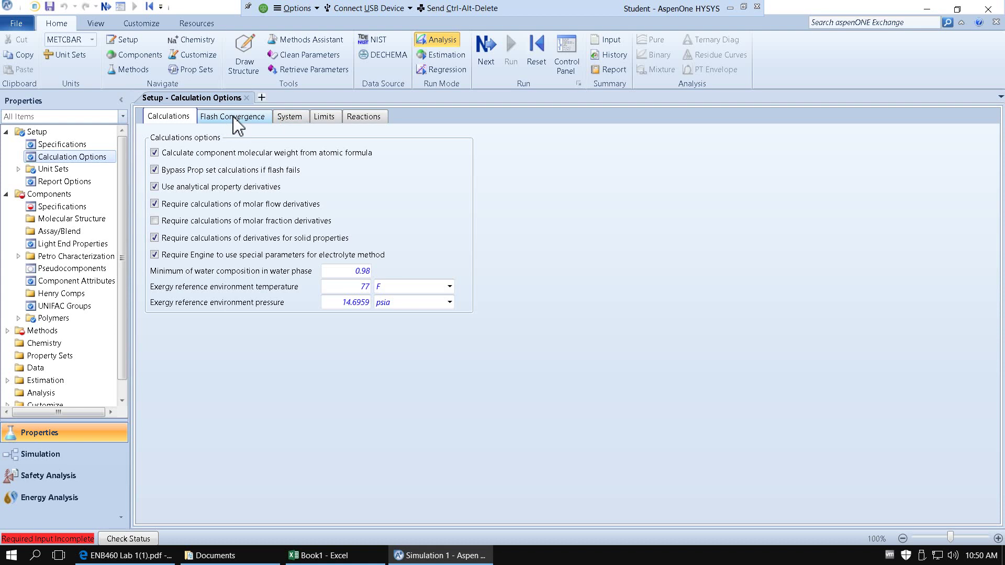
{"action": "left_click", "coordinate": [259, 121]}
{"action": "left_click", "coordinate": [290, 119]}
{"action": "left_click", "coordinate": [324, 119]}
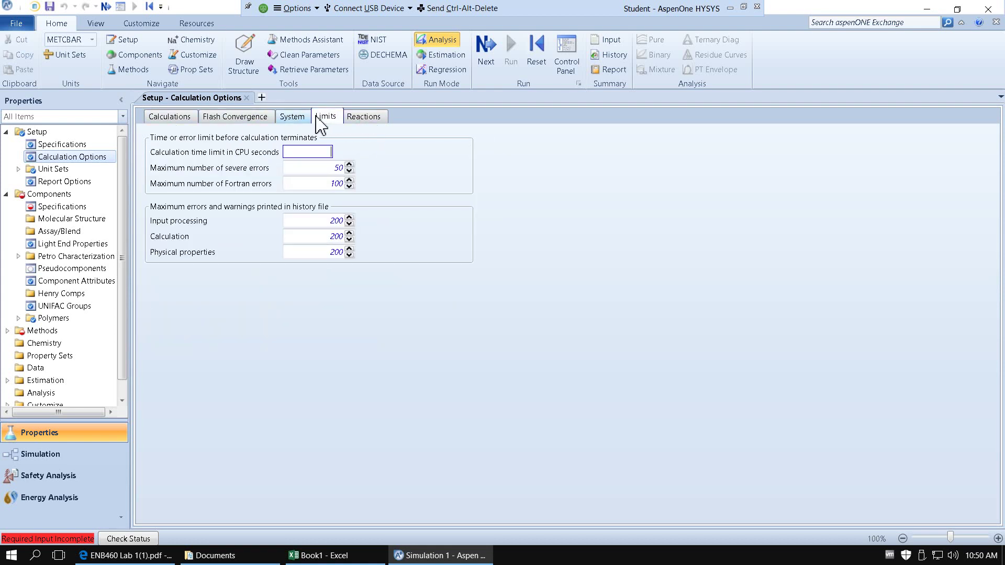
{"action": "left_click", "coordinate": [353, 118]}
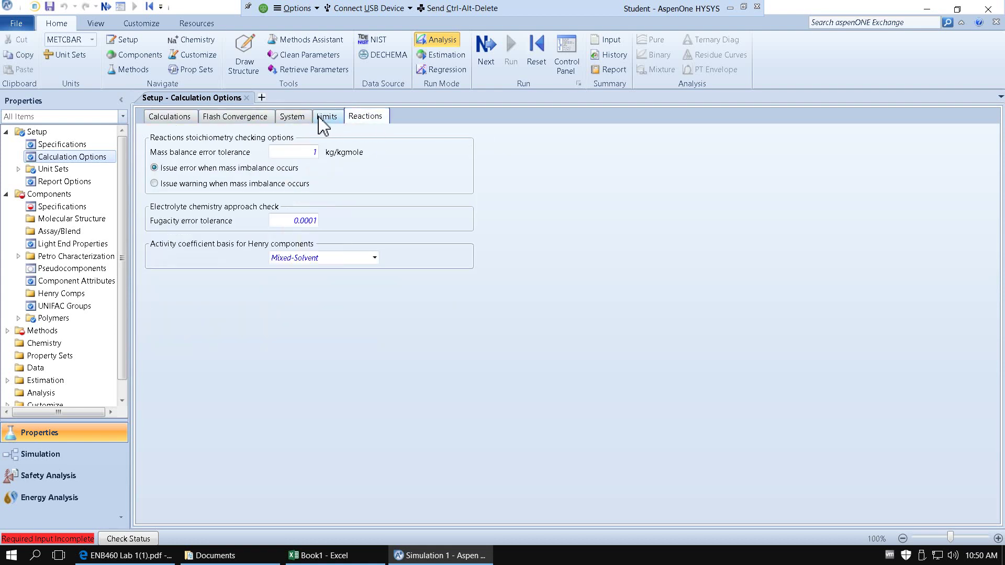
{"action": "left_click", "coordinate": [241, 119]}
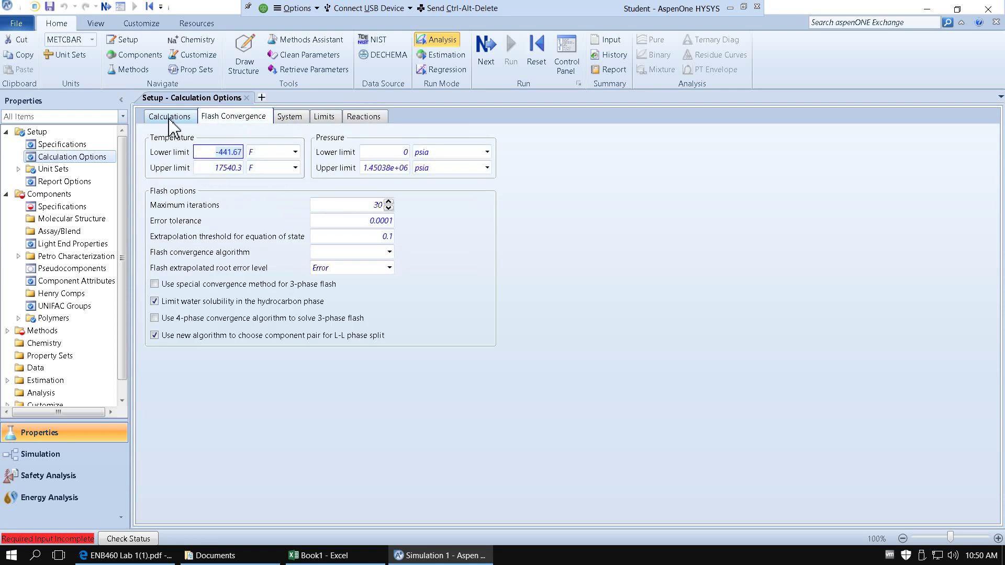
{"action": "left_click", "coordinate": [169, 120]}
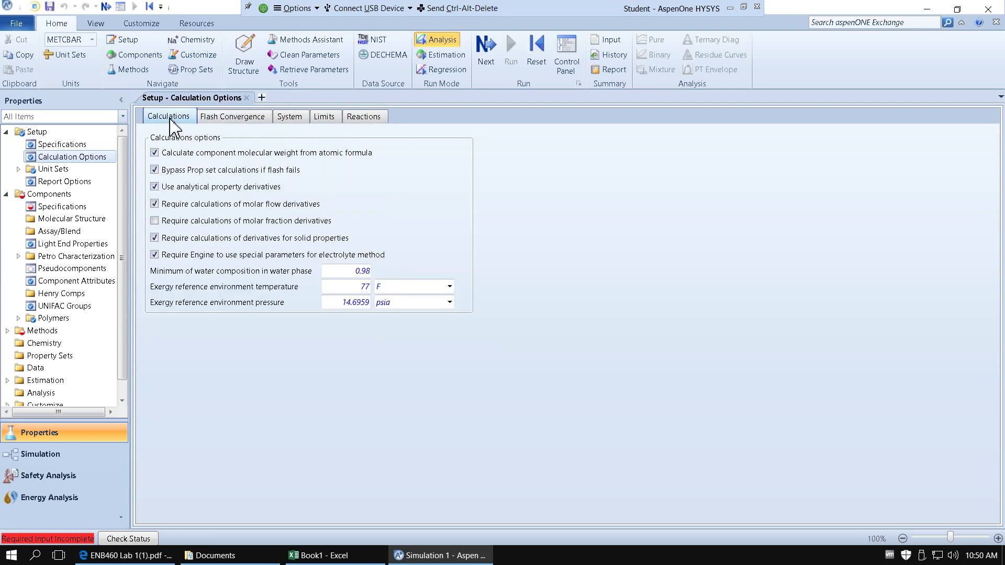
{"action": "left_click", "coordinate": [18, 169]}
{"action": "left_click", "coordinate": [51, 219]}
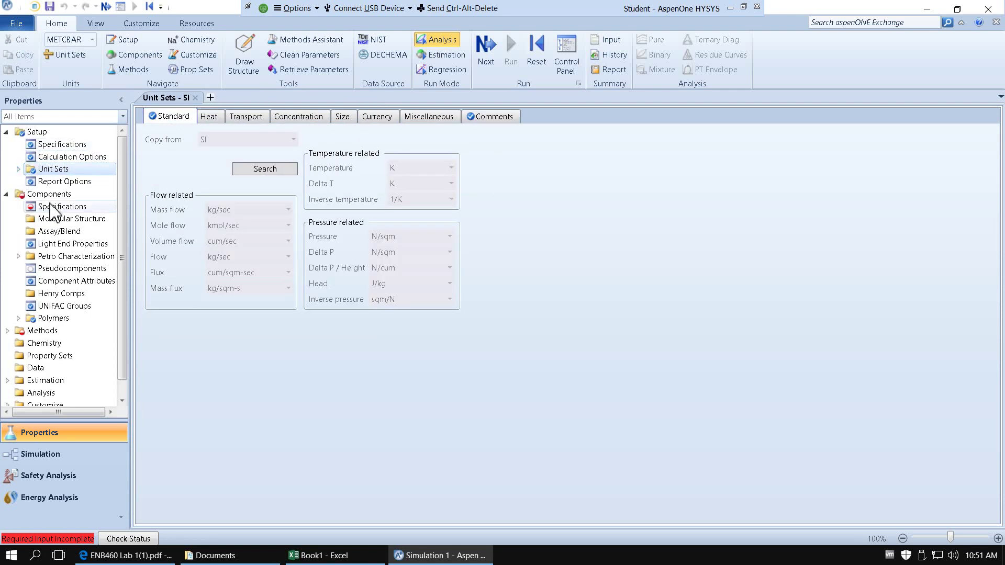
Consult the natural gas composition in ENB460 Lab 1(1).pdf and add METHANE and ETHANE to the simulation's component list.
{"action": "left_click", "coordinate": [84, 197]}
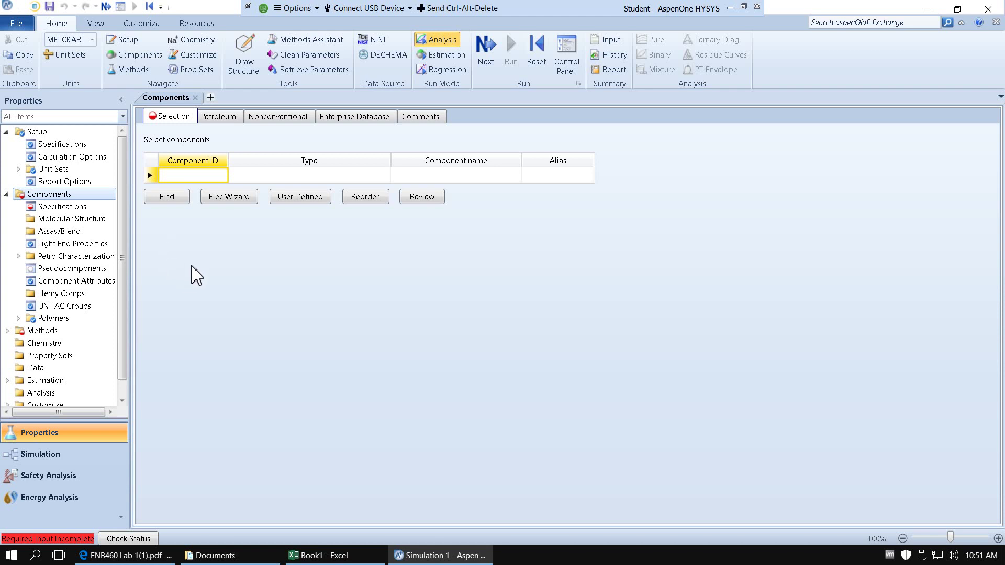
{"action": "left_click", "coordinate": [150, 558]}
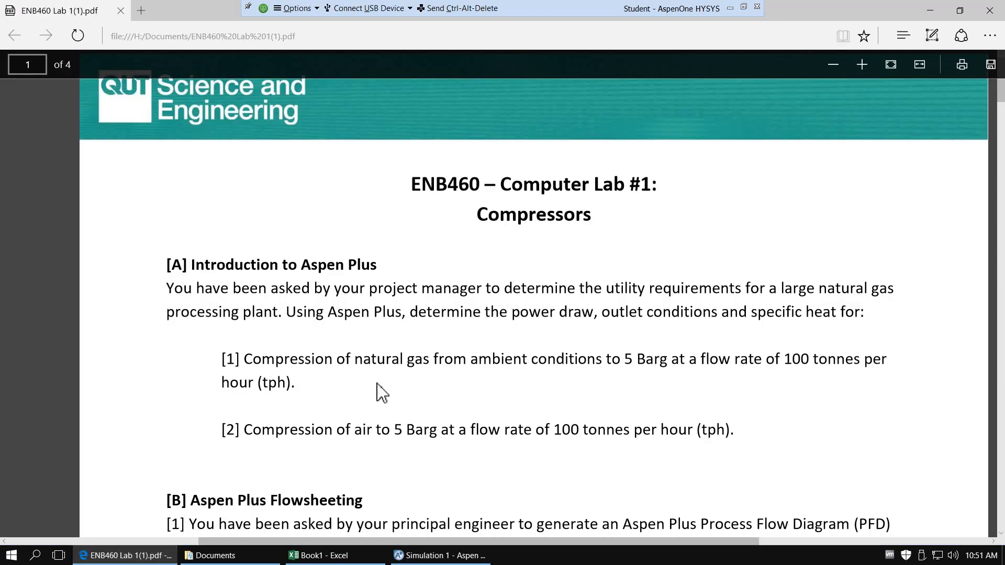
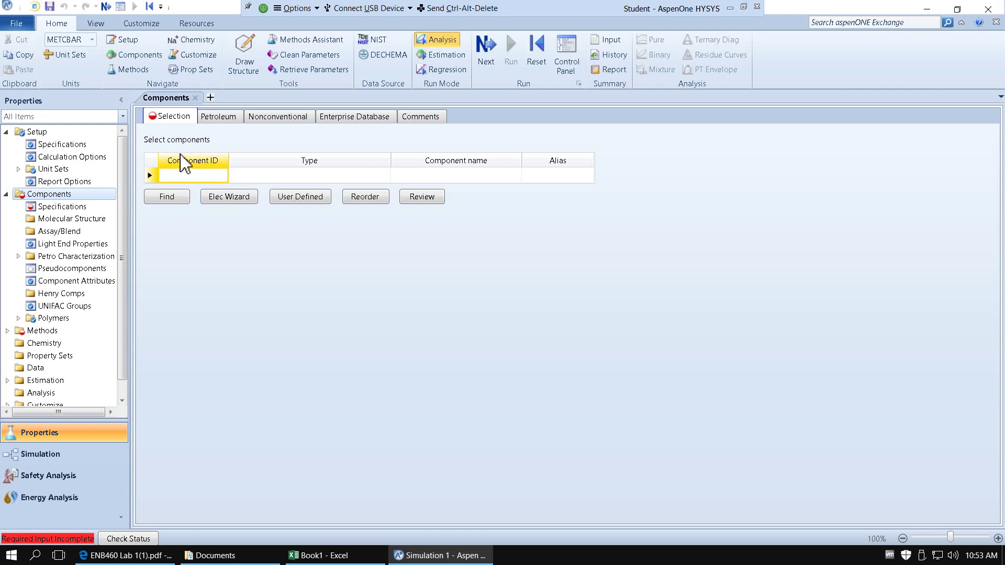
{"action": "type", "text": "METHANE"}
{"action": "key", "text": "Return"}
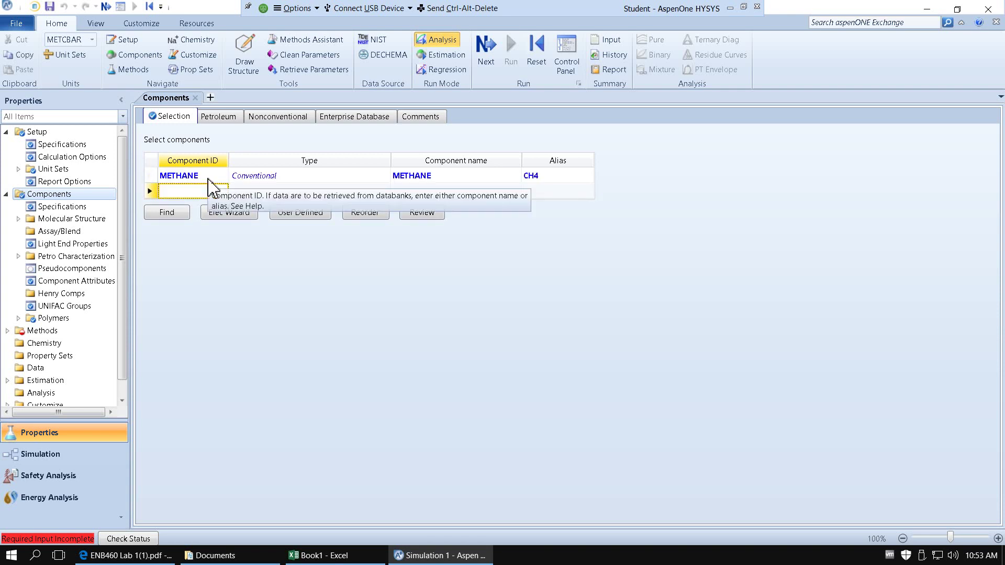
{"action": "type", "text": "ETHANE"}
{"action": "key", "text": "Return"}
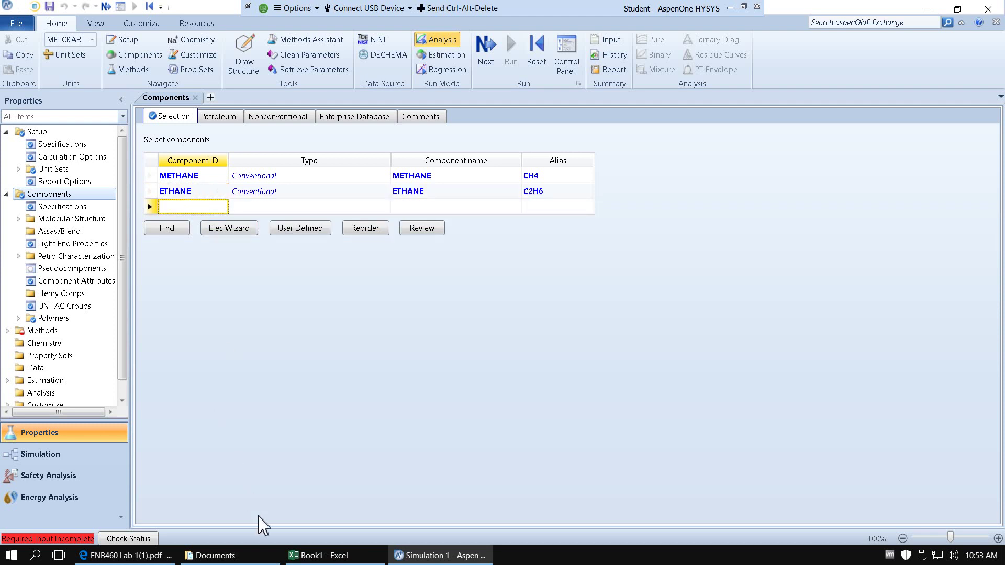
Consult the gas composition in ENB460 Lab 1(1).pdf and add PROPANE, BUTANE, PENTANE and HEXANE to the component list.
{"action": "left_click", "coordinate": [151, 556]}
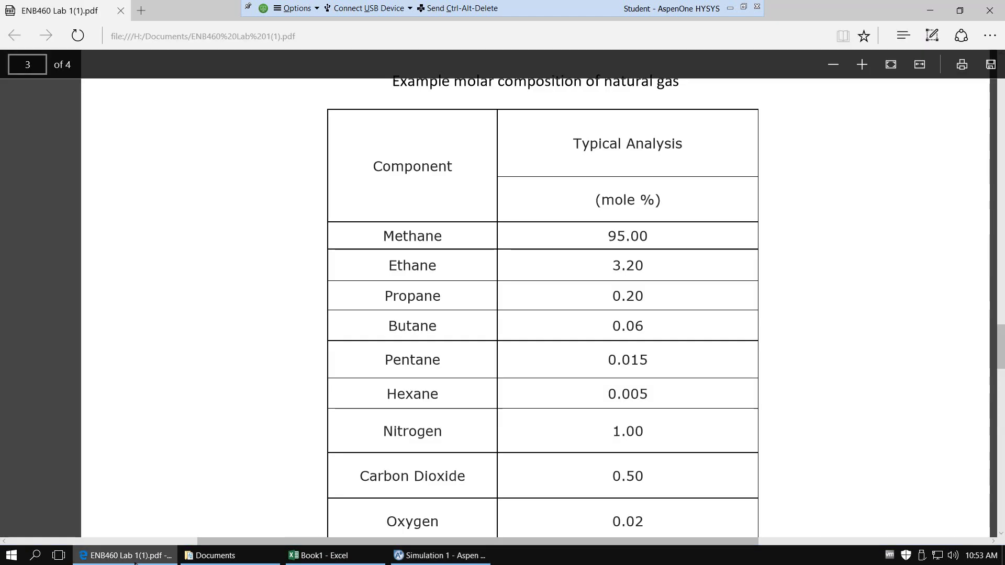
{"action": "left_click", "coordinate": [120, 556]}
{"action": "type", "text": "P"}
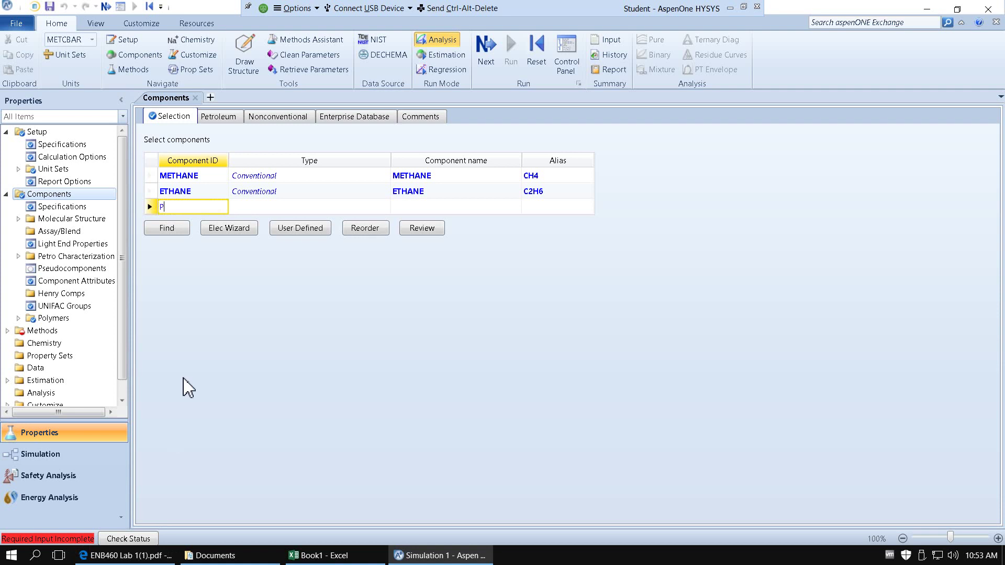
{"action": "type", "text": "ROPANE"}
{"action": "key", "text": "Return"}
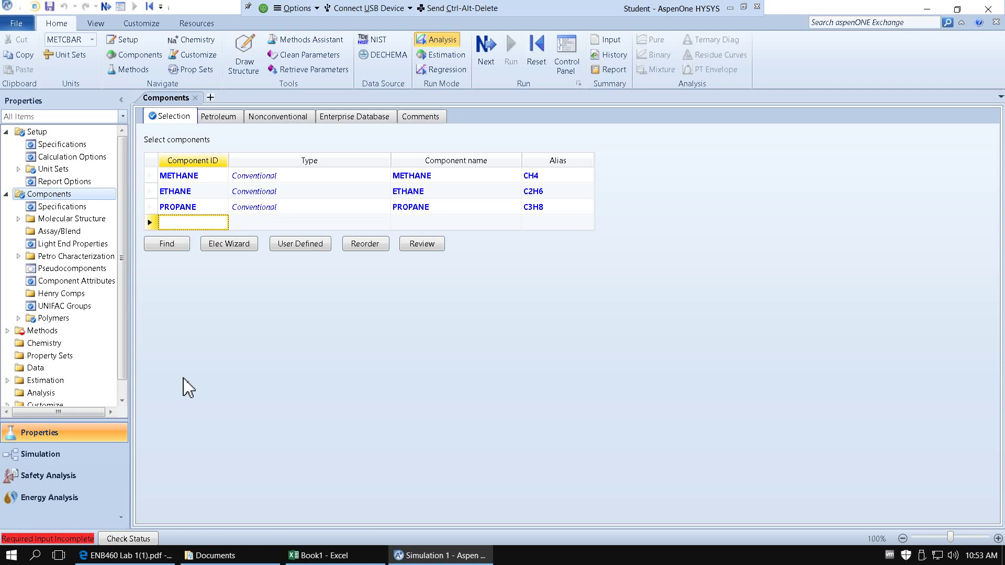
{"action": "type", "text": "butane"}
{"action": "key", "text": "Return"}
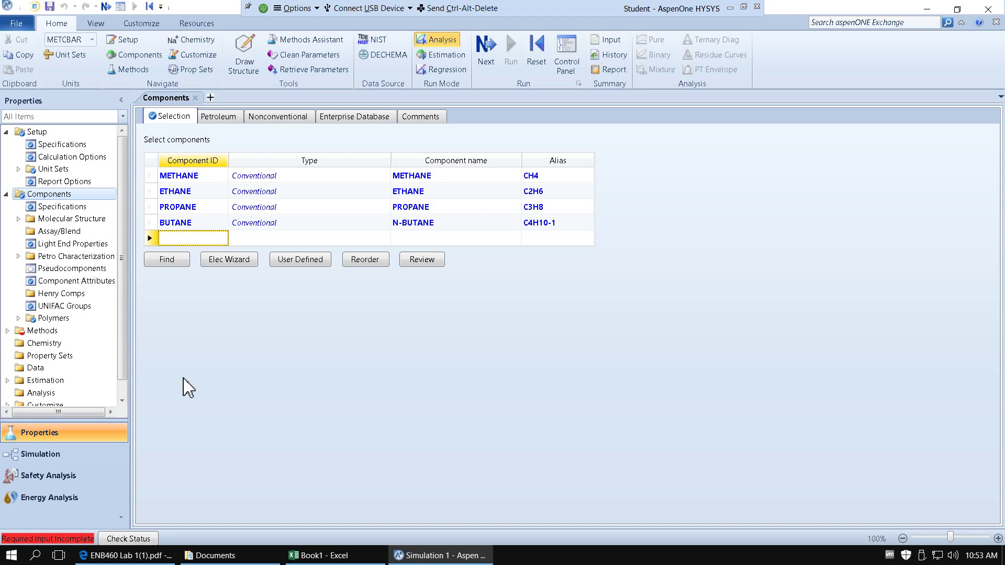
{"action": "type", "text": "PENTANE"}
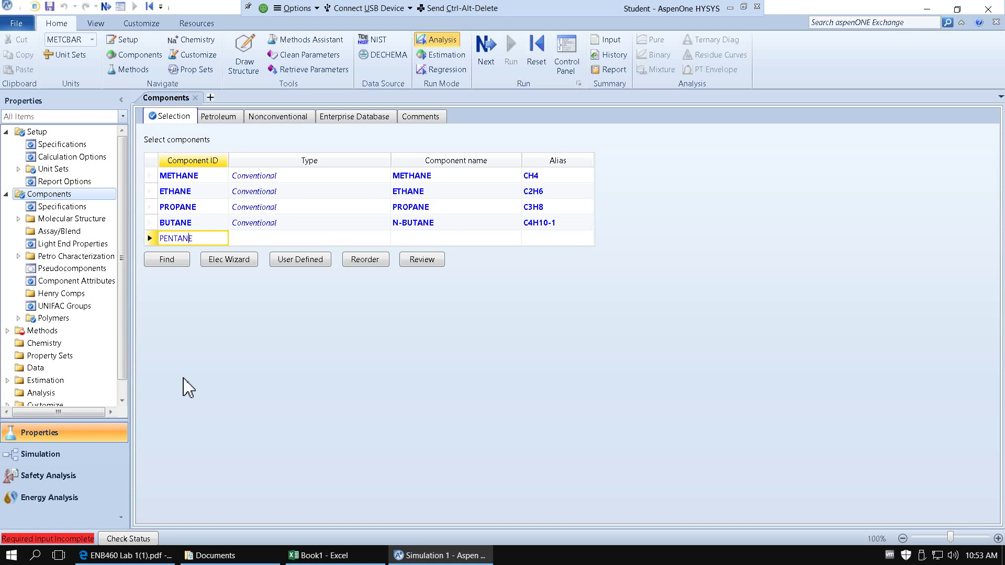
{"action": "key", "text": "Return"}
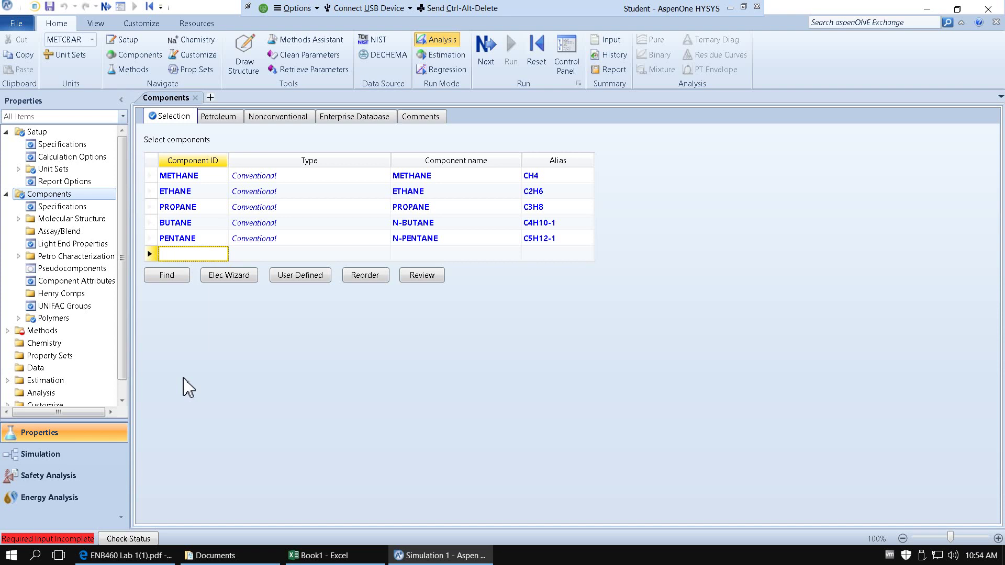
{"action": "type", "text": "HEXANE"}
{"action": "key", "text": "Return"}
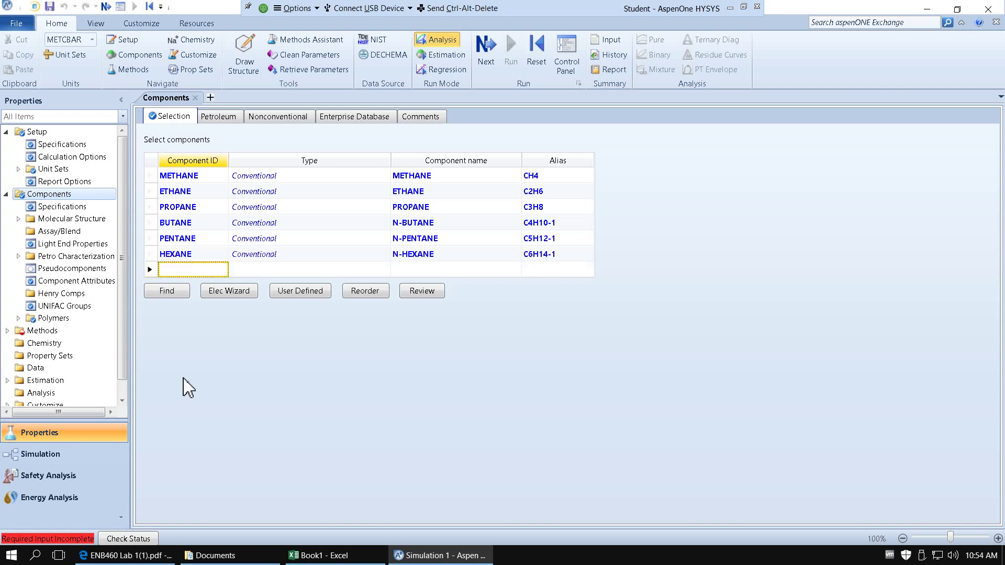
Add a nitrogen component below HEXANE, correcting its ID from NIT to NITROGEN by renaming it.
{"action": "type", "text": "NIT"}
{"action": "key", "text": "Return"}
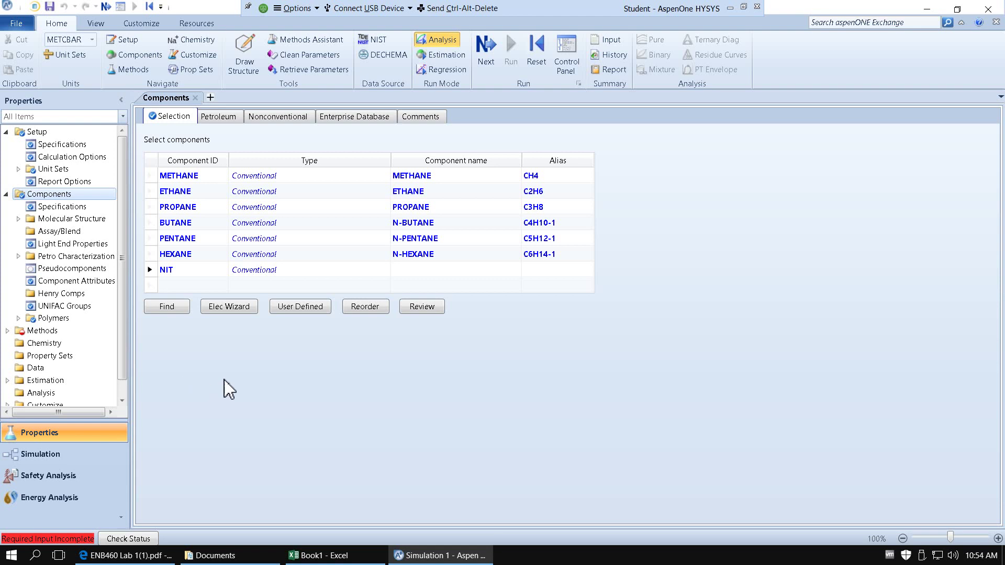
{"action": "left_click", "coordinate": [195, 273]}
{"action": "type", "text": "NI"}
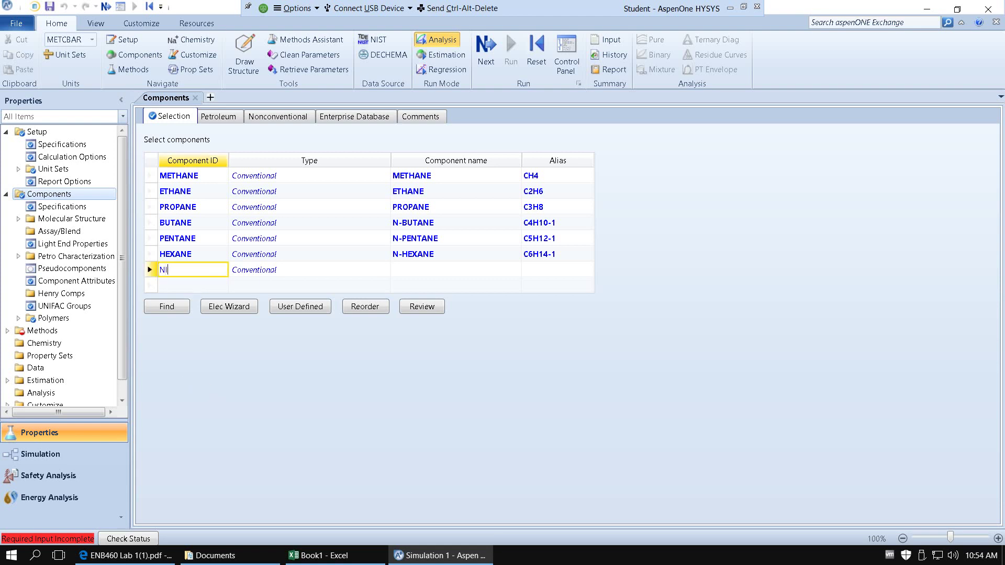
{"action": "type", "text": "TROGEN"}
{"action": "key", "text": "Return"}
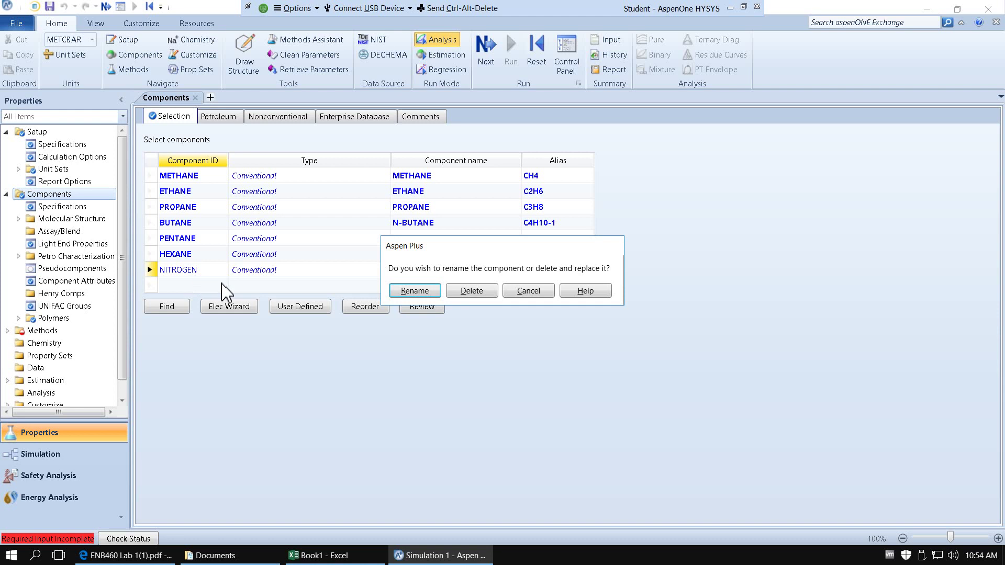
{"action": "left_click", "coordinate": [414, 291]}
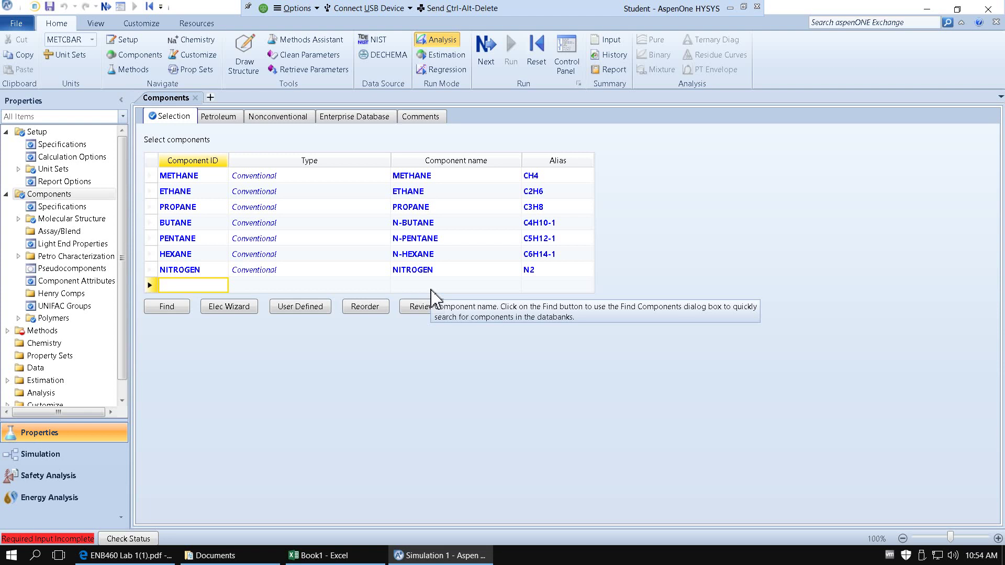
Add CO2 and O2 to the component list.
{"action": "type", "text": "CO2"}
{"action": "key", "text": "Return"}
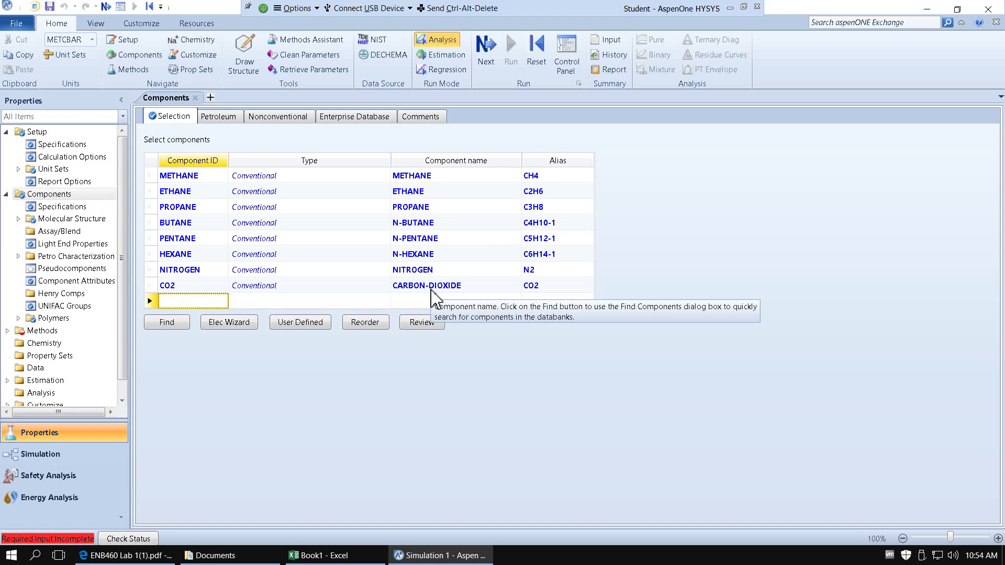
{"action": "type", "text": "O2"}
{"action": "key", "text": "Return"}
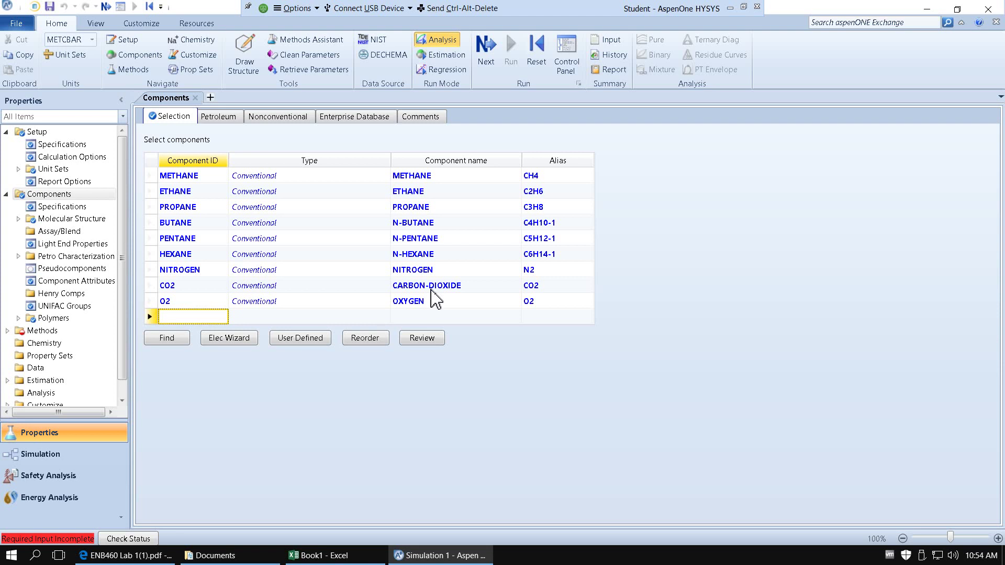
Search the databanks for compounds whose name or alias contains "isobutane", select ISOBUTANE and widen the compound name column.
{"action": "left_click", "coordinate": [175, 345]}
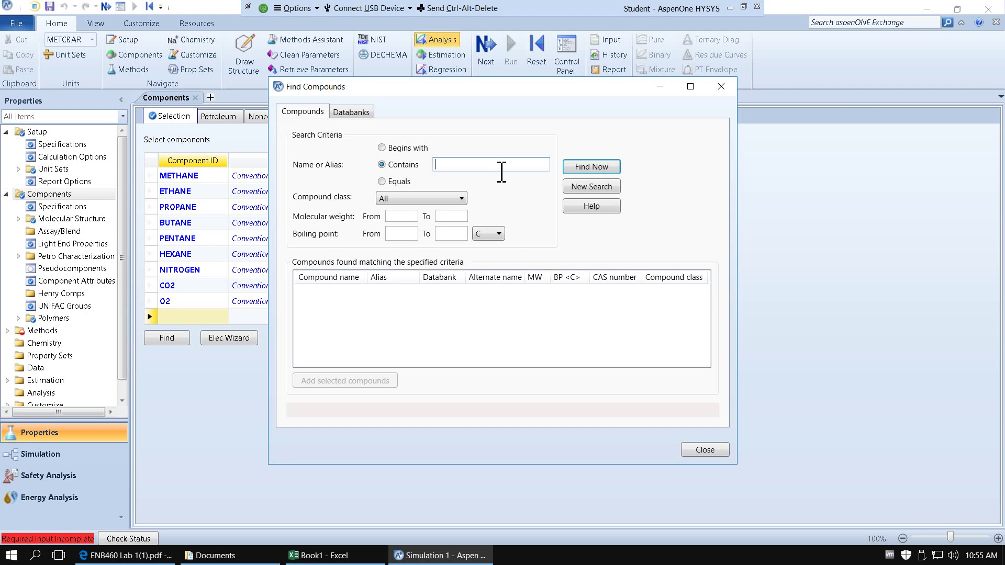
{"action": "type", "text": "isobutane"}
{"action": "left_click", "coordinate": [576, 167]}
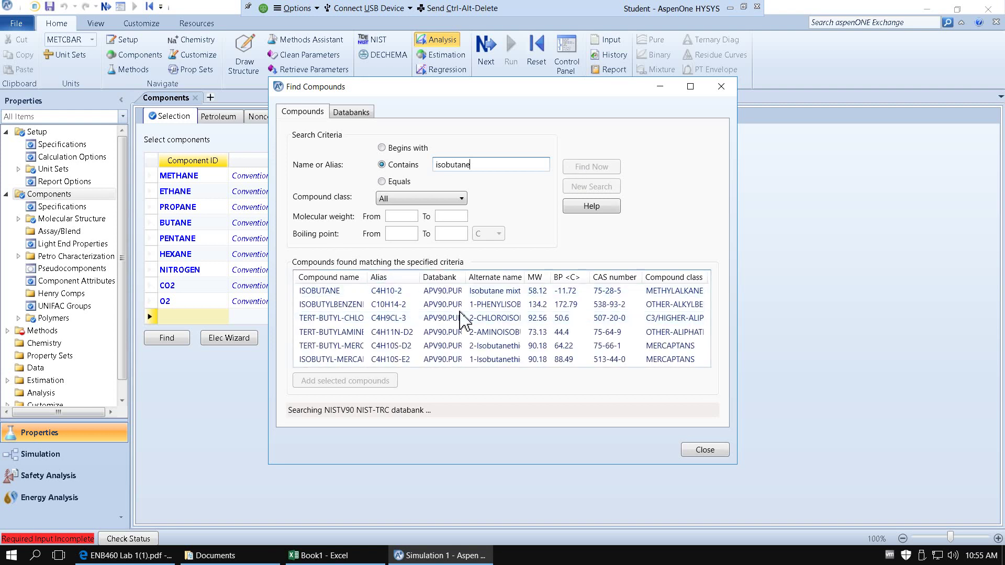
{"action": "left_click", "coordinate": [336, 290]}
{"action": "left_click_drag", "start_coordinate": [379, 289], "coordinate": [411, 289]}
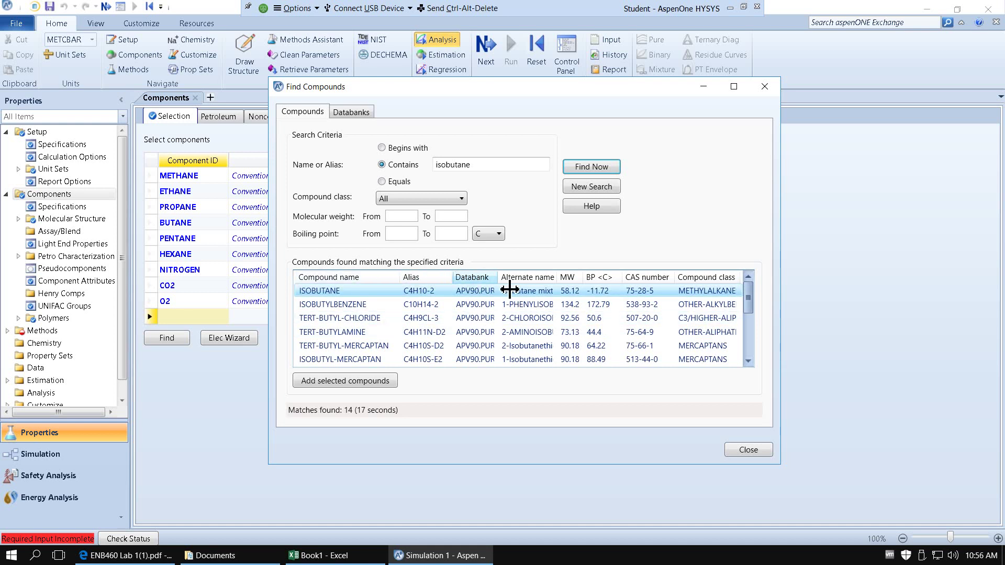
Compare the isobutane search results by sorting them by alias, compound name and boiling point.
{"action": "left_click", "coordinate": [439, 279]}
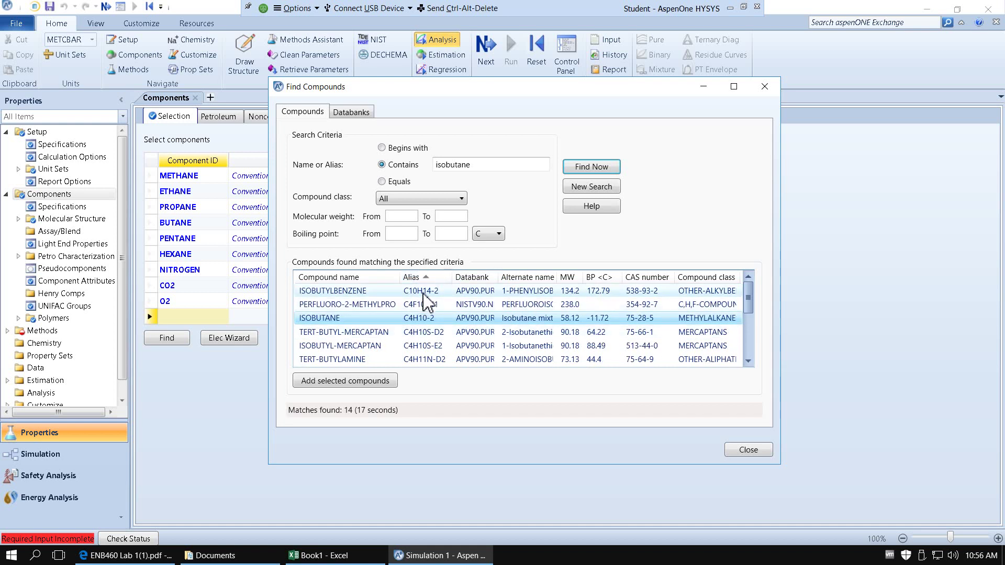
{"action": "left_click", "coordinate": [334, 282]}
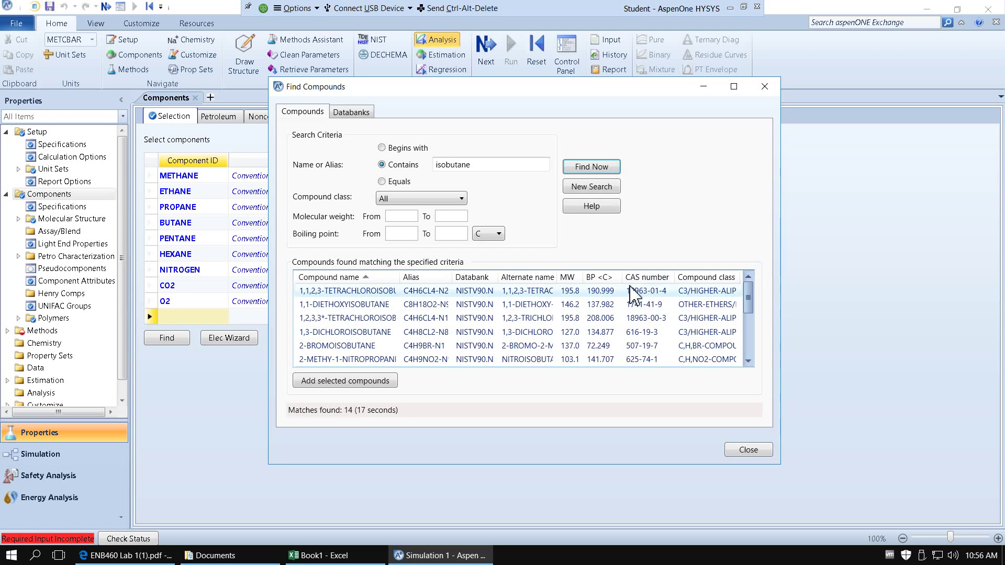
{"action": "left_click", "coordinate": [570, 279]}
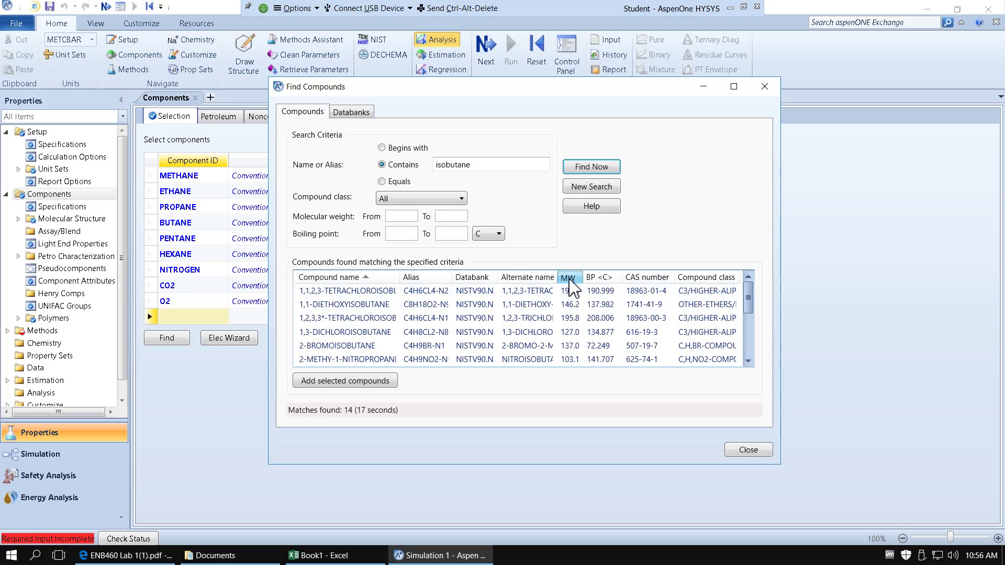
{"action": "left_click", "coordinate": [595, 278]}
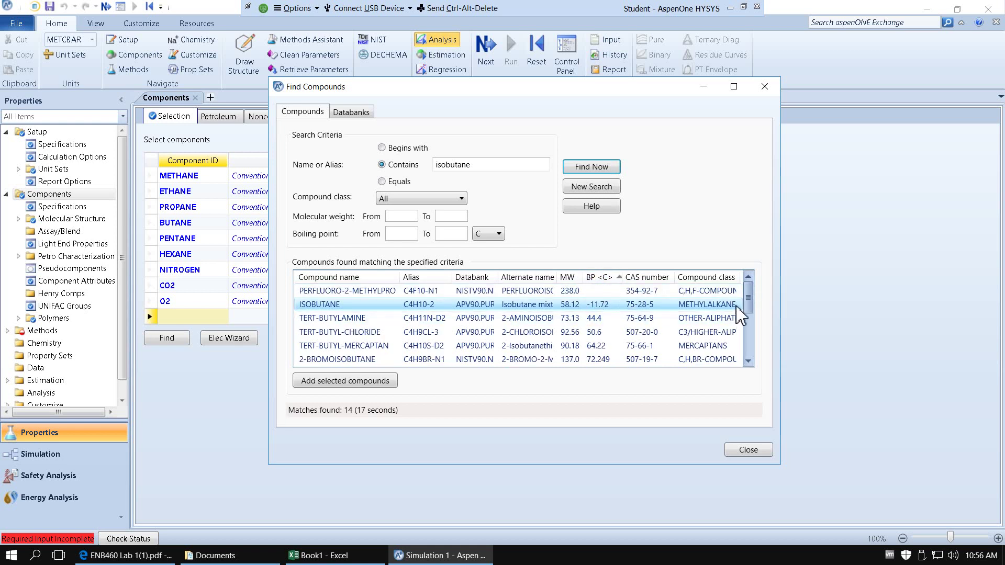
{"action": "mouse_move", "coordinate": [752, 308]}
{"action": "left_mouse_down"}
{"action": "mouse_move", "coordinate": [752, 318]}
{"action": "mouse_move", "coordinate": [752, 306]}
{"action": "left_mouse_up"}
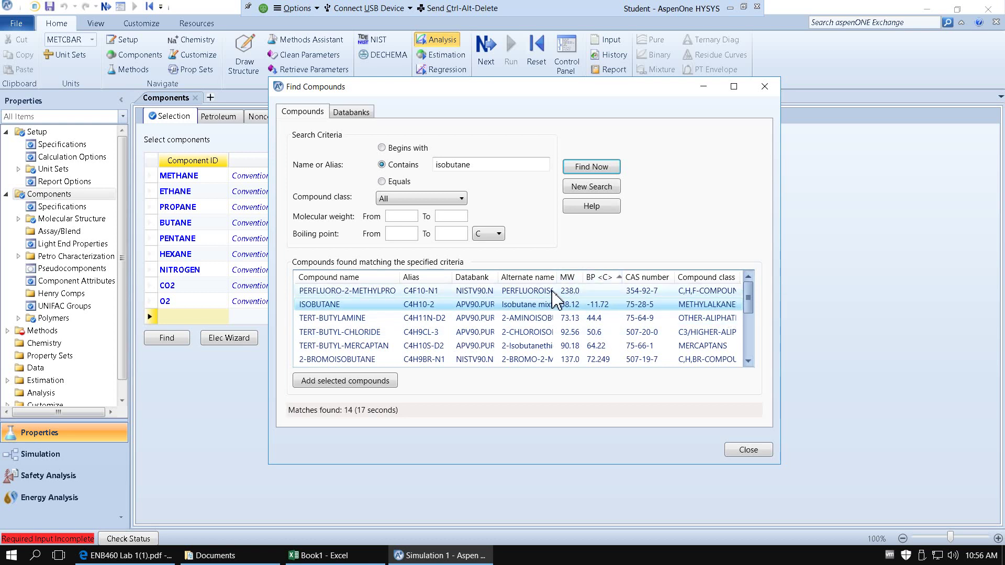
{"action": "left_click", "coordinate": [607, 308]}
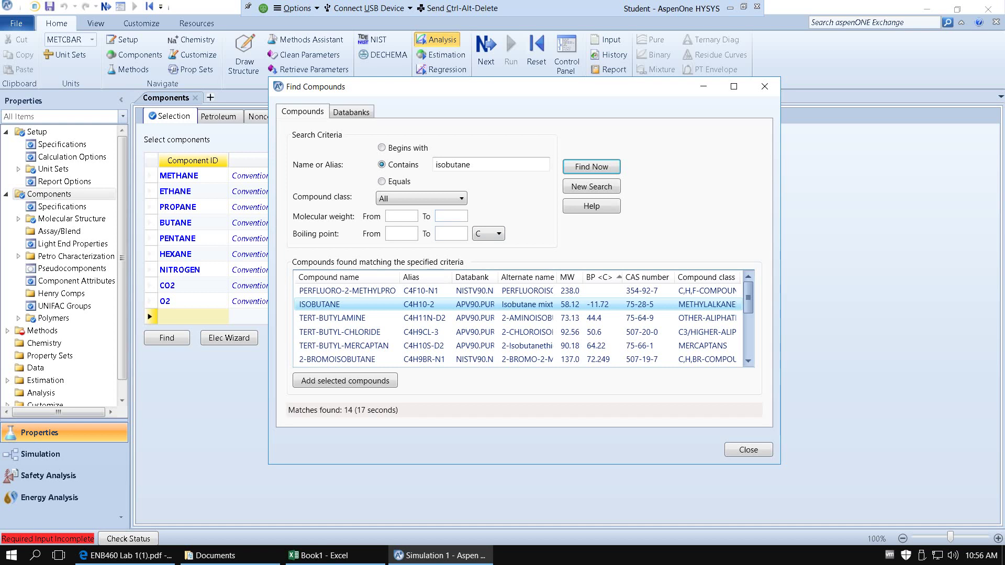
Add the APV90 PURE20 databank to the selected databanks and close the compound search without adding a compound.
{"action": "left_click", "coordinate": [353, 114]}
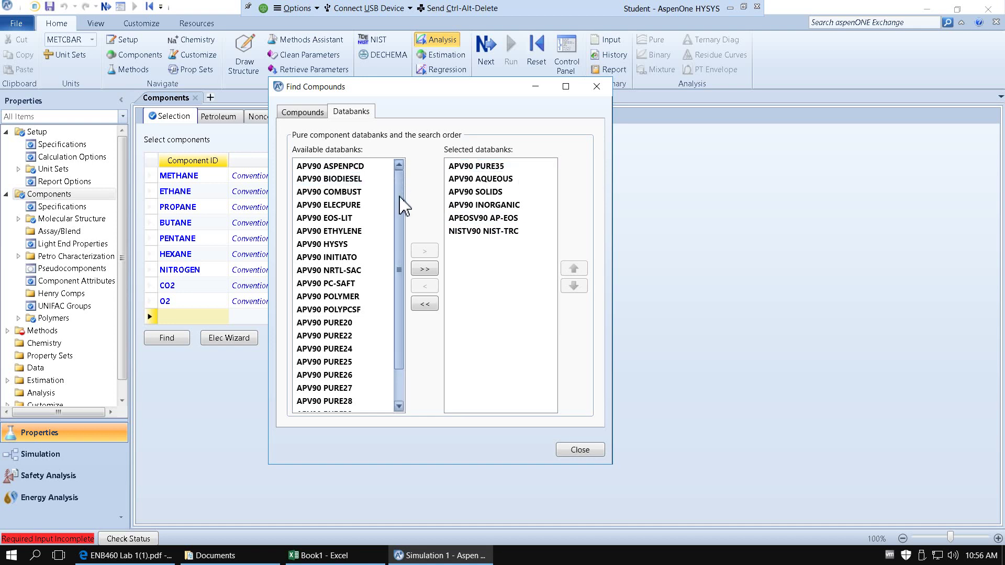
{"action": "mouse_move", "coordinate": [400, 190]}
{"action": "left_mouse_down"}
{"action": "mouse_move", "coordinate": [401, 245]}
{"action": "mouse_move", "coordinate": [402, 180]}
{"action": "left_mouse_up"}
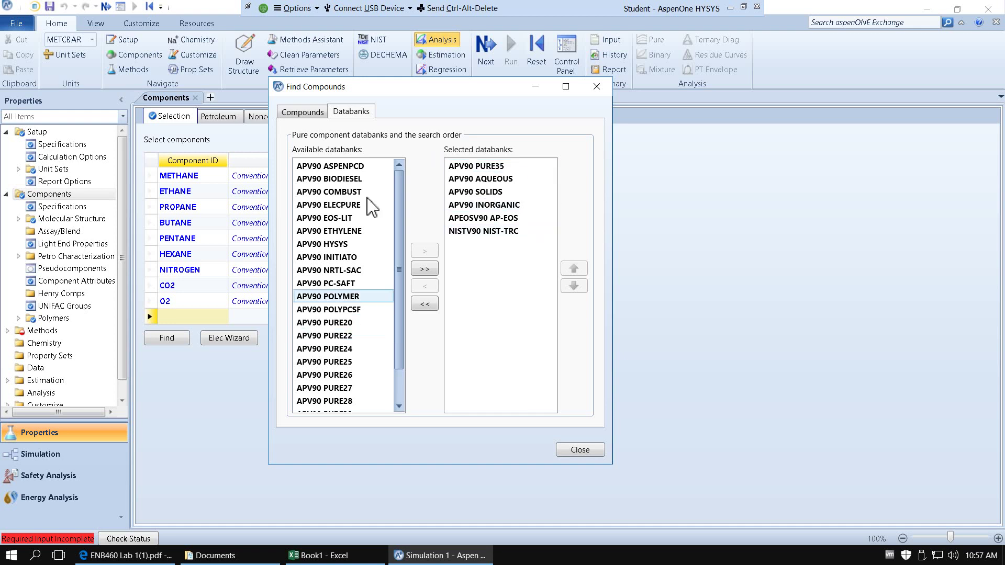
{"action": "scroll", "coordinate": [365, 340], "scroll_direction": "down", "scroll_amount": 1}
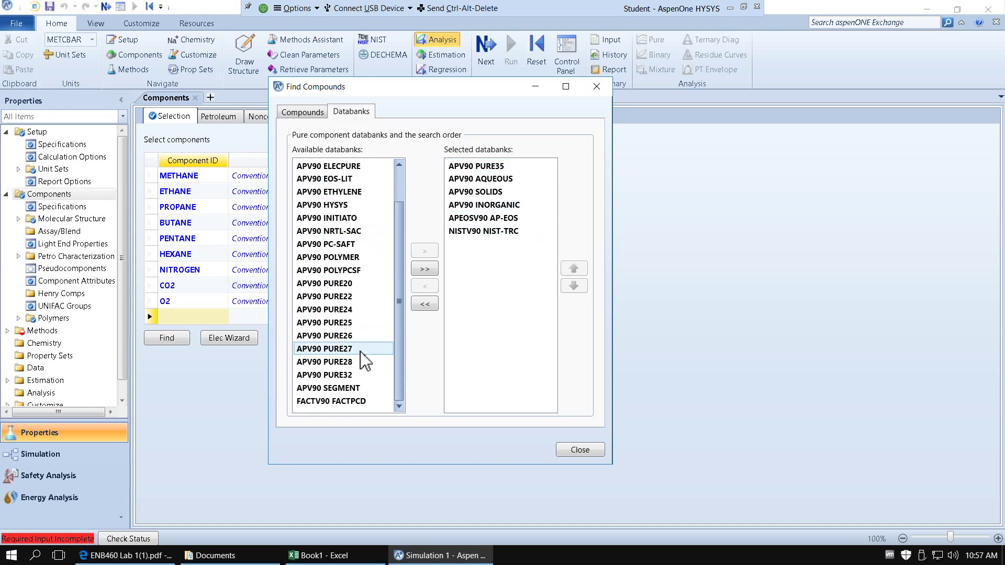
{"action": "scroll", "coordinate": [365, 294], "scroll_direction": "up", "scroll_amount": 1}
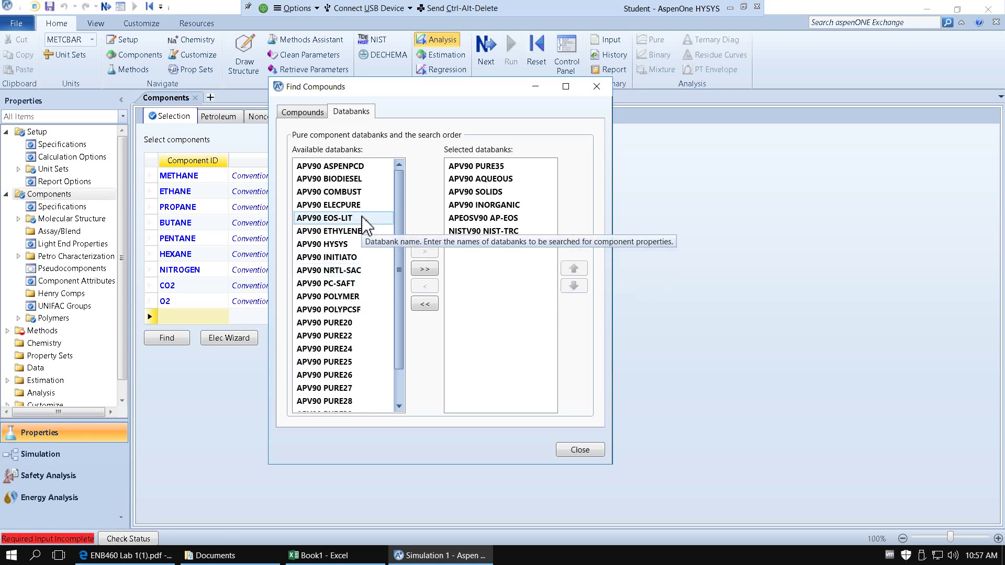
{"action": "left_click", "coordinate": [356, 327]}
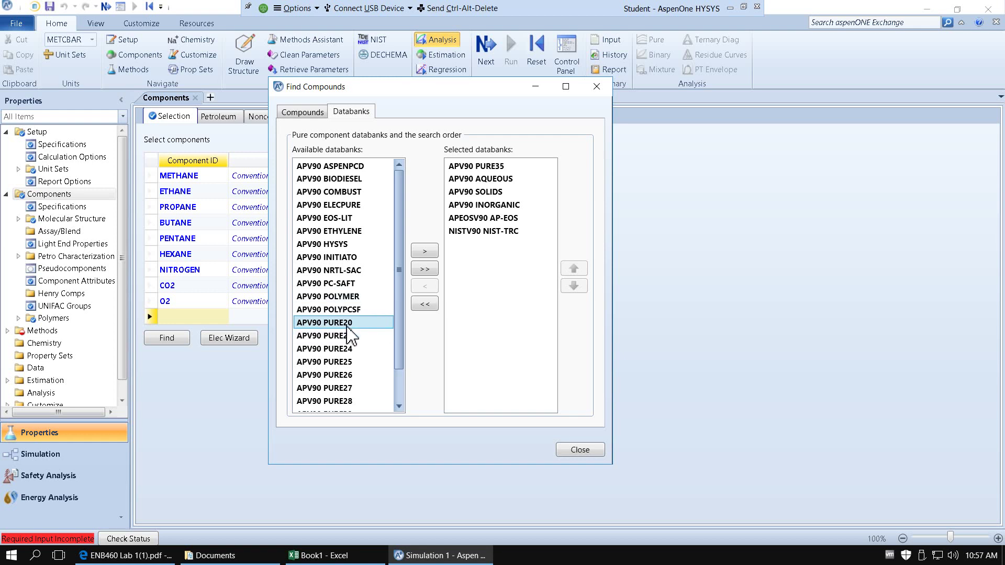
{"action": "left_click", "coordinate": [425, 251]}
{"action": "left_click_drag", "start_coordinate": [446, 246], "coordinate": [494, 236]}
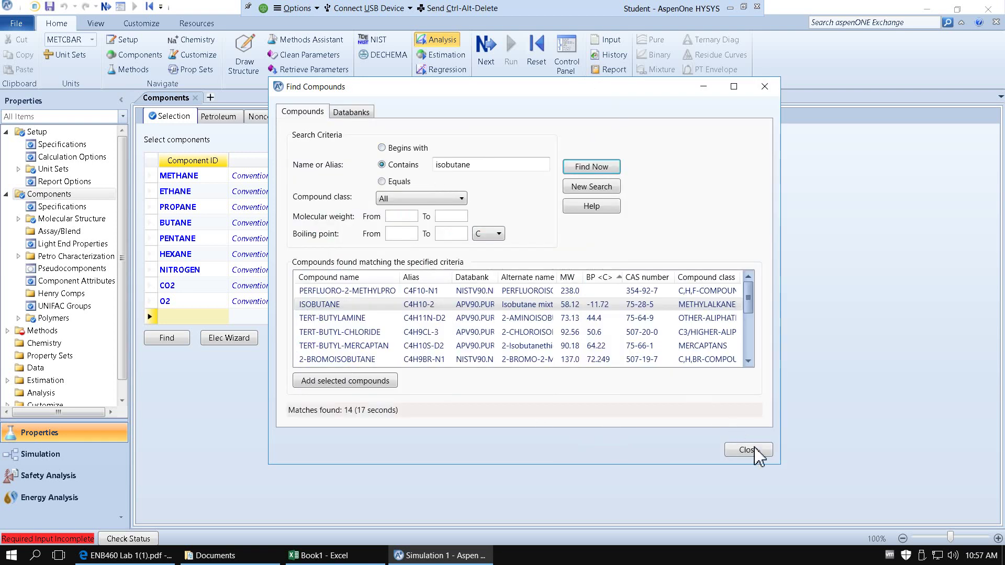
{"action": "left_click", "coordinate": [749, 450]}
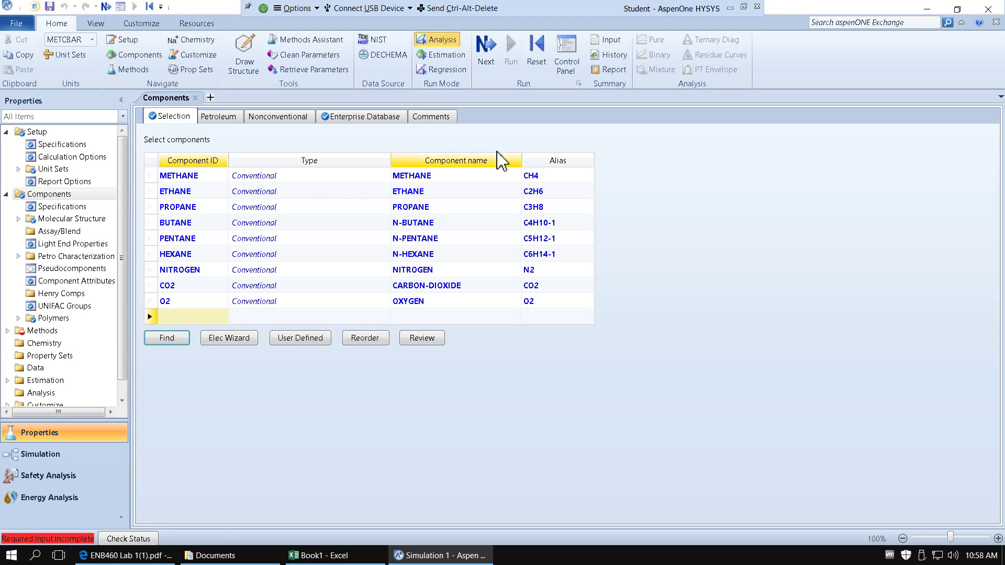
Proceed to the global property method specifications and examine the available method filter options.
{"action": "left_click", "coordinate": [488, 66]}
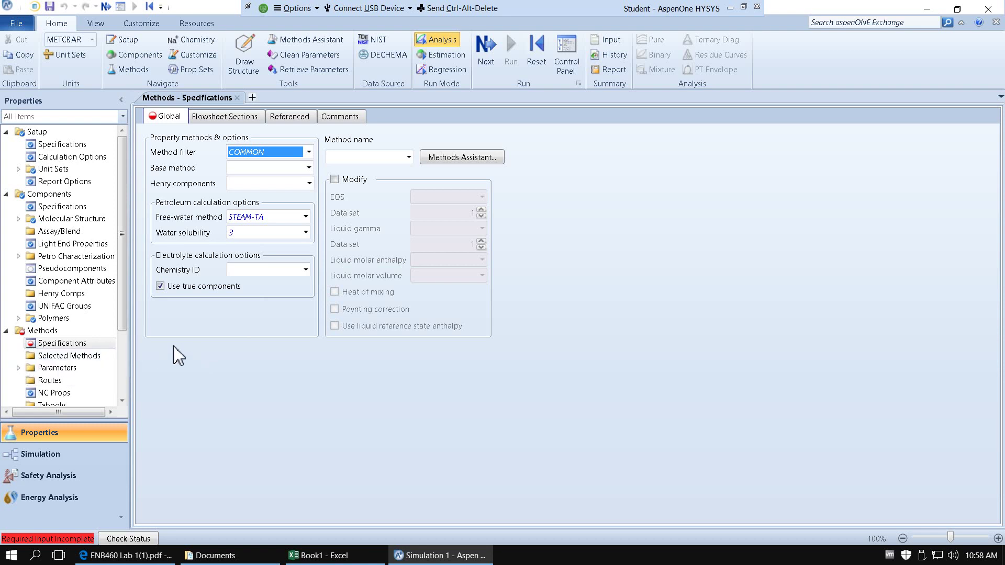
{"action": "left_click_drag", "start_coordinate": [124, 325], "coordinate": [127, 378]}
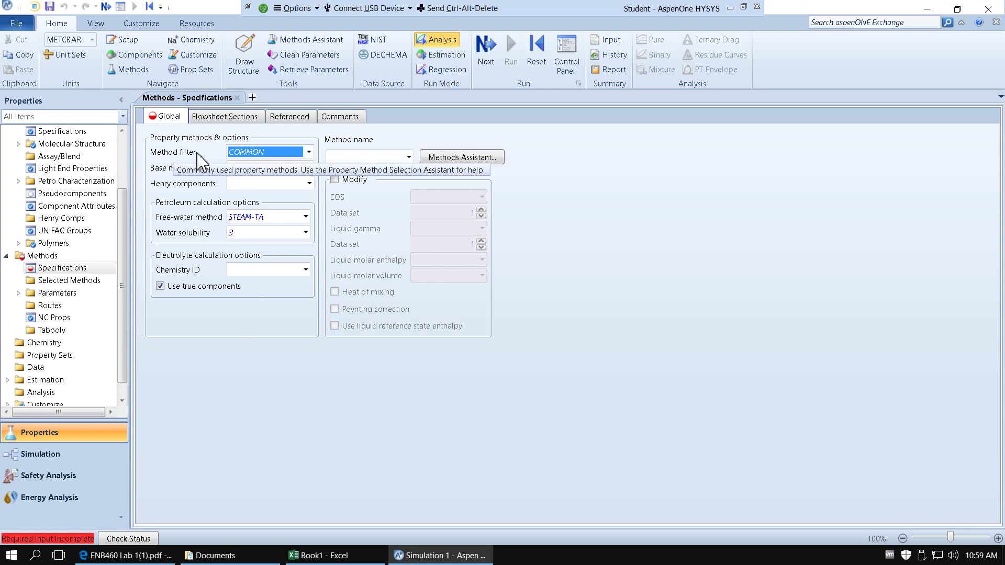
{"action": "left_click", "coordinate": [308, 152]}
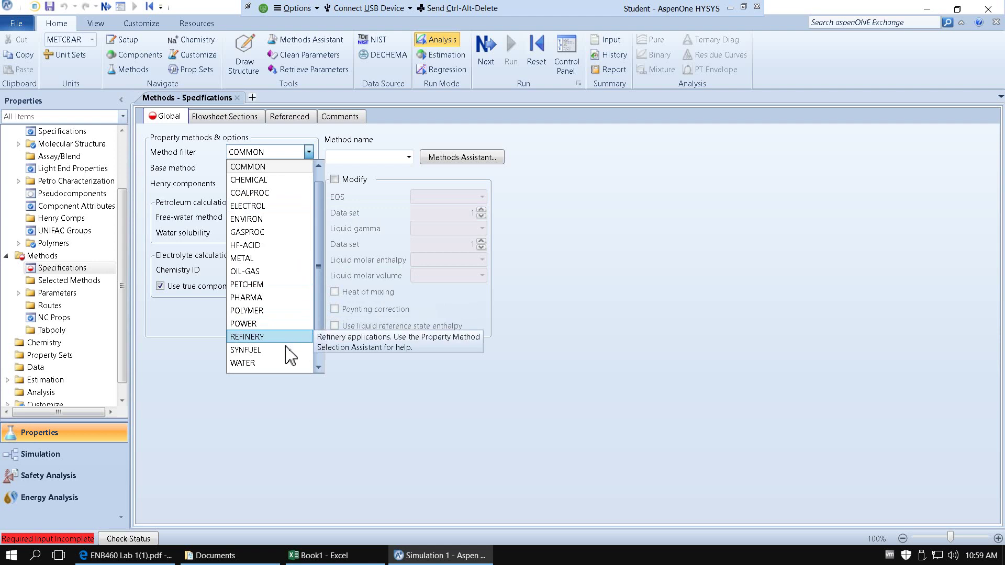
{"action": "scroll", "coordinate": [290, 274], "scroll_direction": "down", "scroll_amount": 1}
{"action": "scroll", "coordinate": [290, 275], "scroll_direction": "up", "scroll_amount": 2}
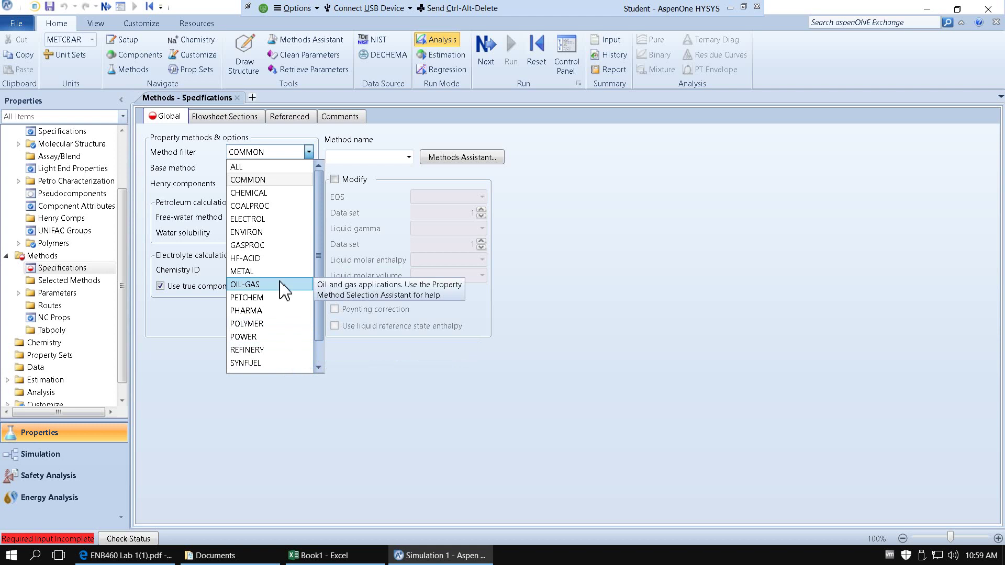
{"action": "scroll", "coordinate": [282, 288], "scroll_direction": "down", "scroll_amount": 2}
{"action": "scroll", "coordinate": [286, 348], "scroll_direction": "up", "scroll_amount": 2}
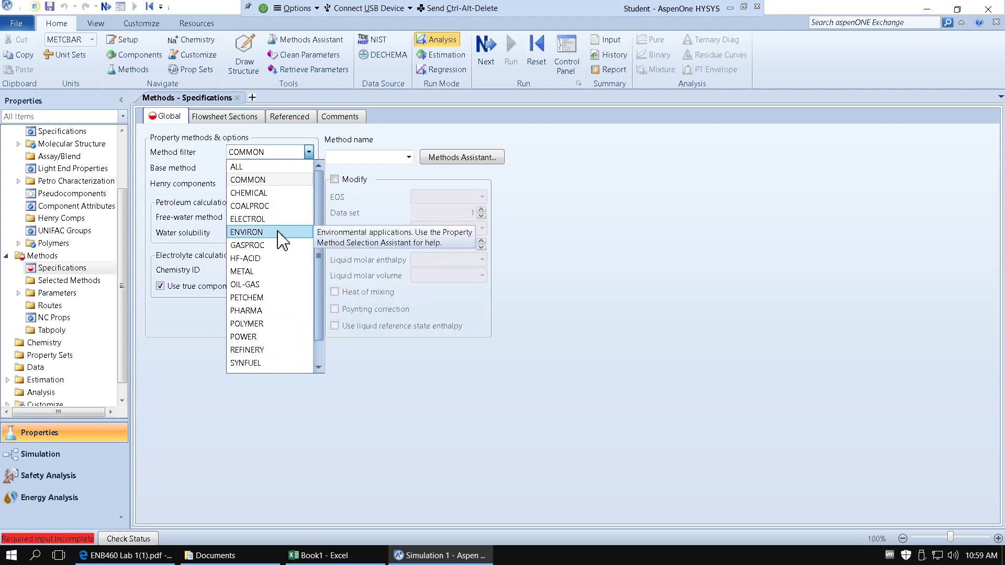
{"action": "left_click", "coordinate": [312, 155]}
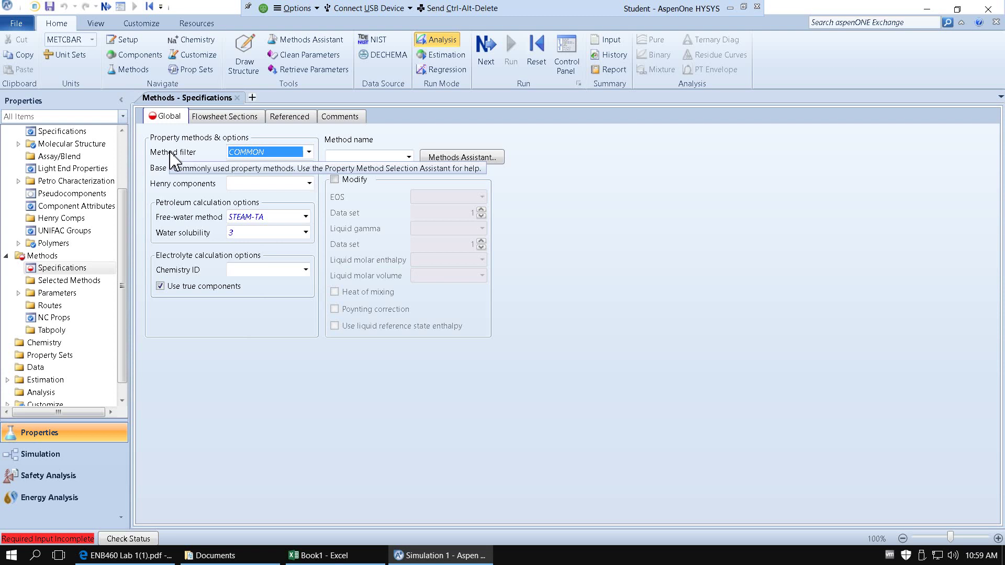
Review the method filter options and consult the help topic on the global methods specifications sheet.
{"action": "left_click", "coordinate": [309, 151]}
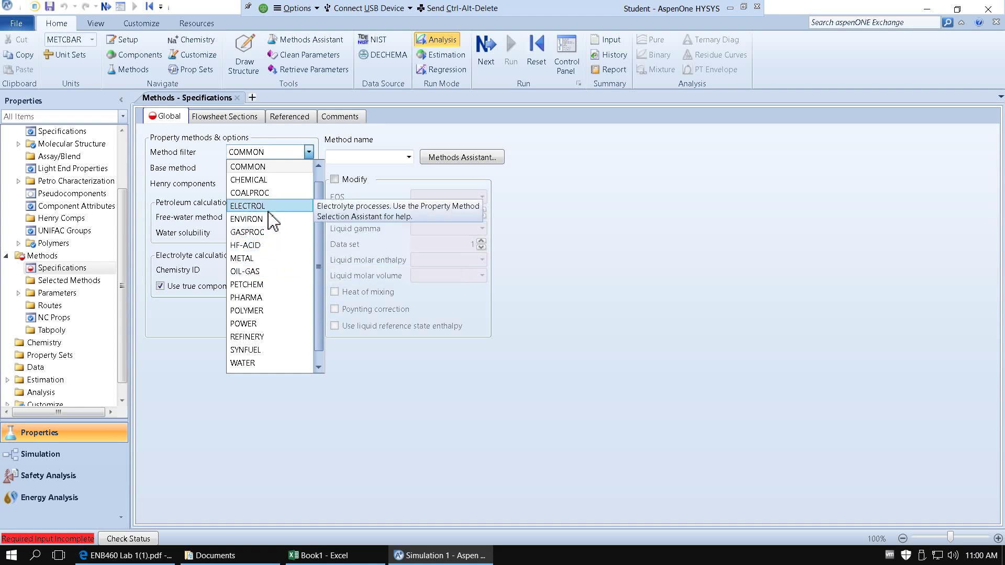
{"action": "left_click", "coordinate": [309, 153]}
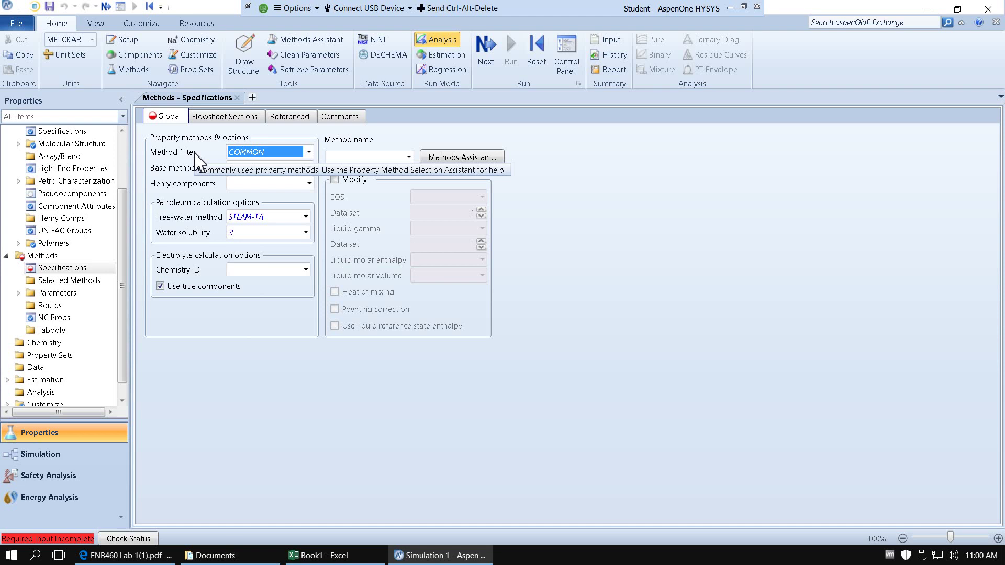
{"action": "key", "text": "F1"}
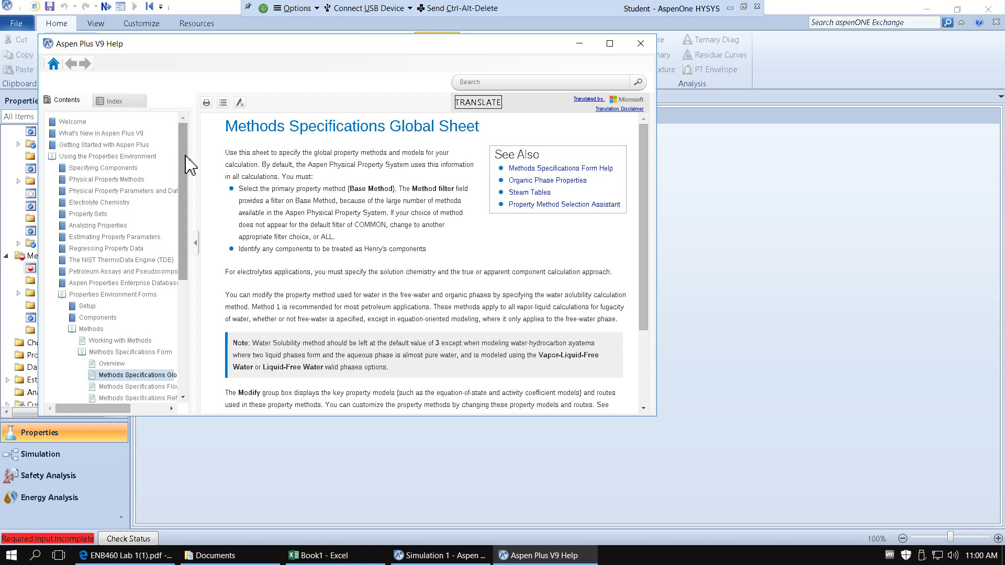
{"action": "left_click_drag", "start_coordinate": [186, 169], "coordinate": [186, 203]}
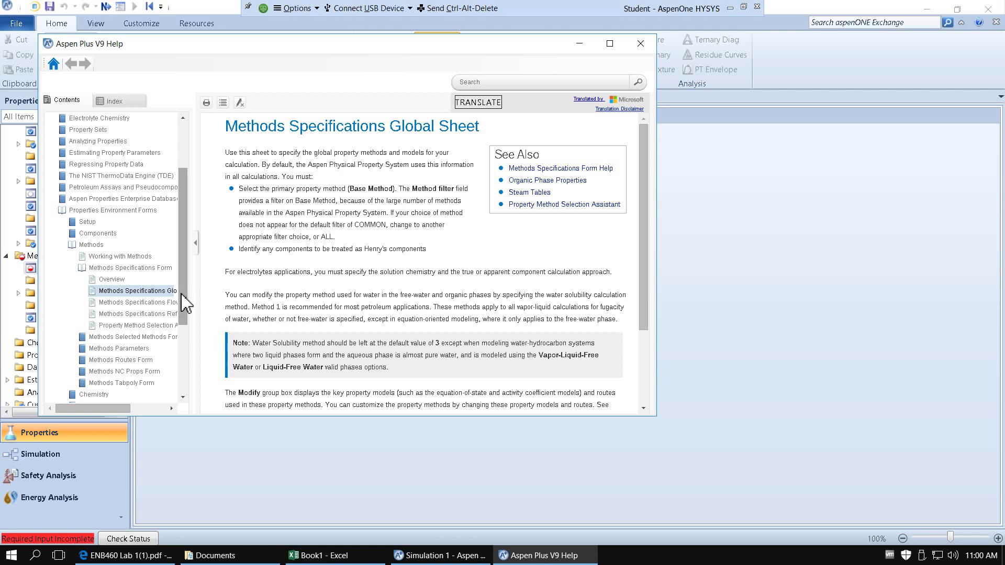
{"action": "left_click_drag", "start_coordinate": [183, 303], "coordinate": [204, 193]}
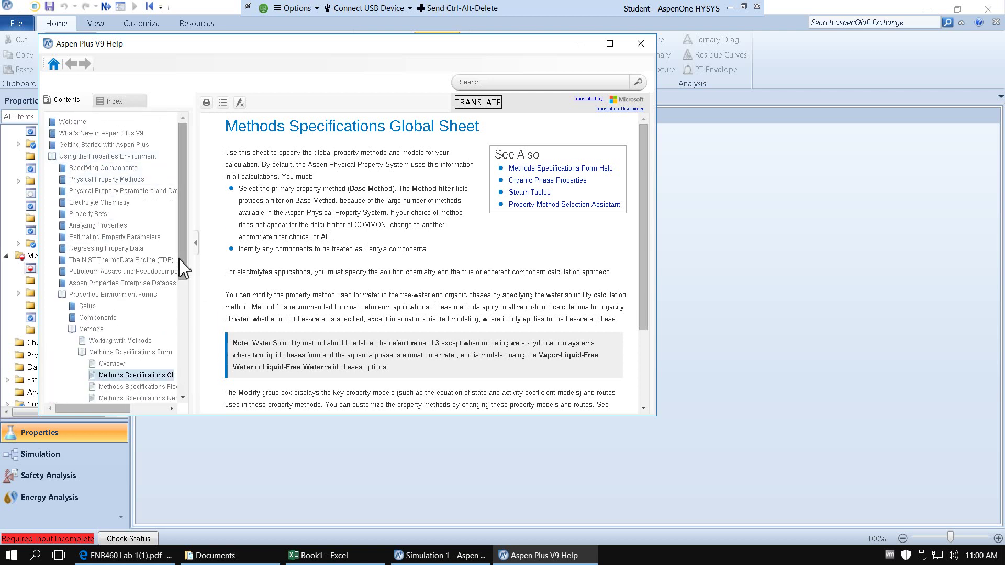
Search the help for "methods", look through the results and close the help.
{"action": "left_click", "coordinate": [550, 97]}
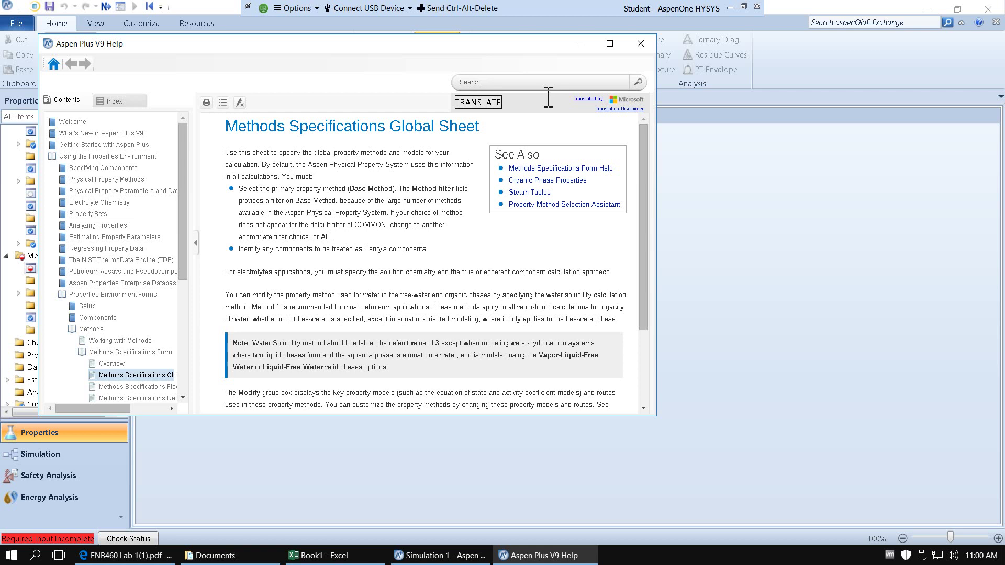
{"action": "type", "text": "methods"}
{"action": "key", "text": "Return"}
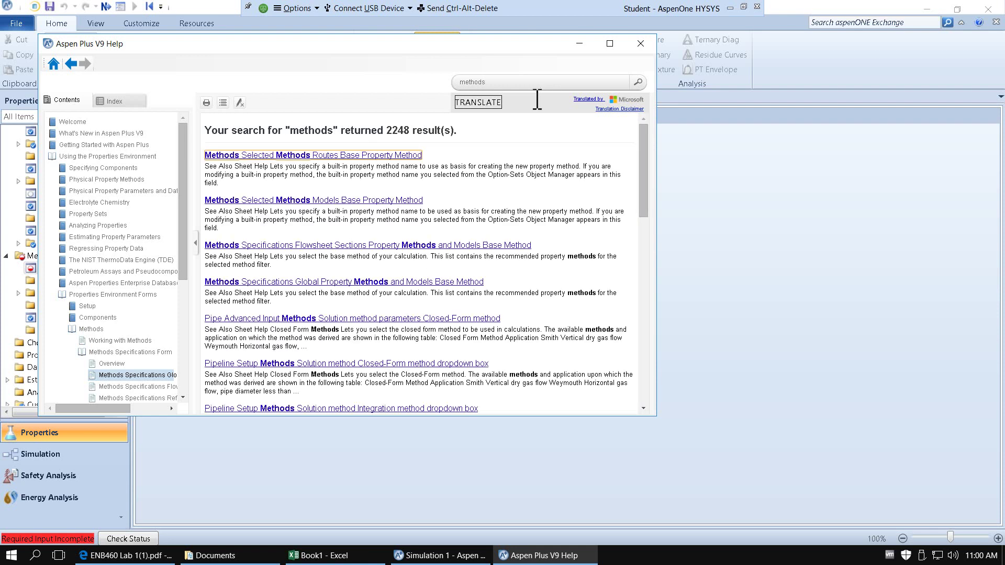
{"action": "scroll", "coordinate": [373, 220], "scroll_direction": "down", "scroll_amount": 15}
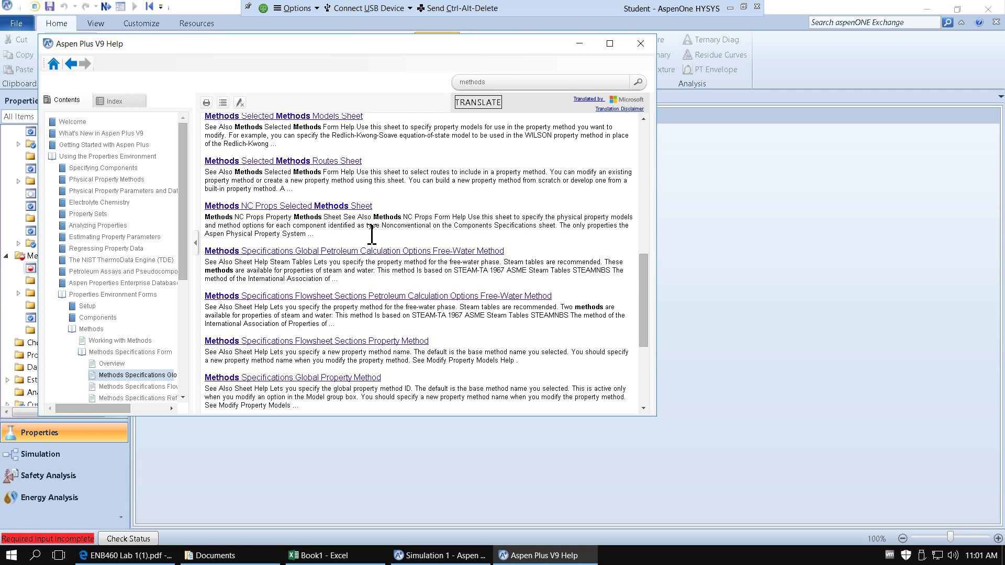
{"action": "scroll", "coordinate": [371, 234], "scroll_direction": "up", "scroll_amount": 15}
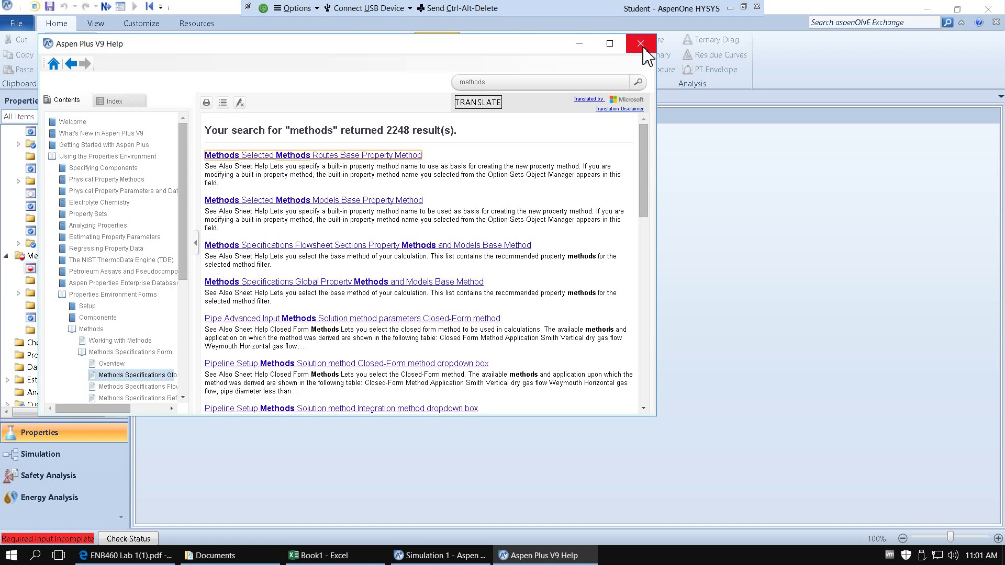
{"action": "left_click", "coordinate": [634, 49]}
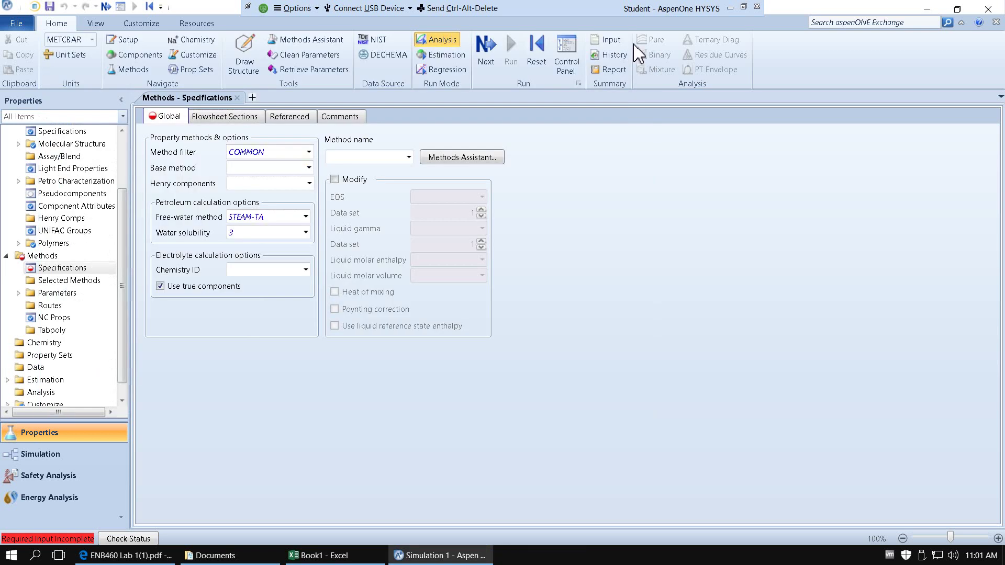
Set the base property method to UNIFAC, keeping the COMMON method filter.
{"action": "left_click", "coordinate": [291, 137]}
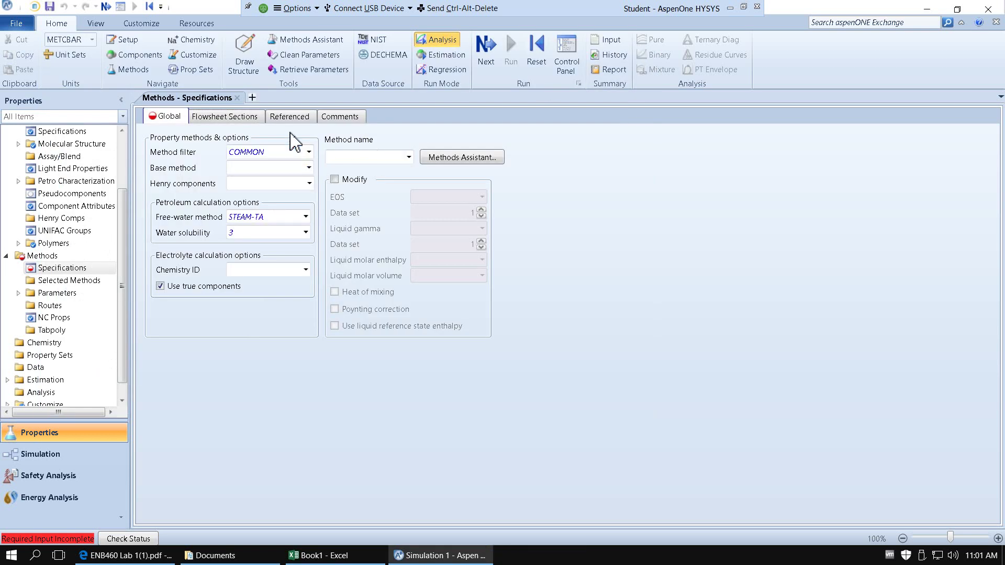
{"action": "left_click", "coordinate": [309, 168]}
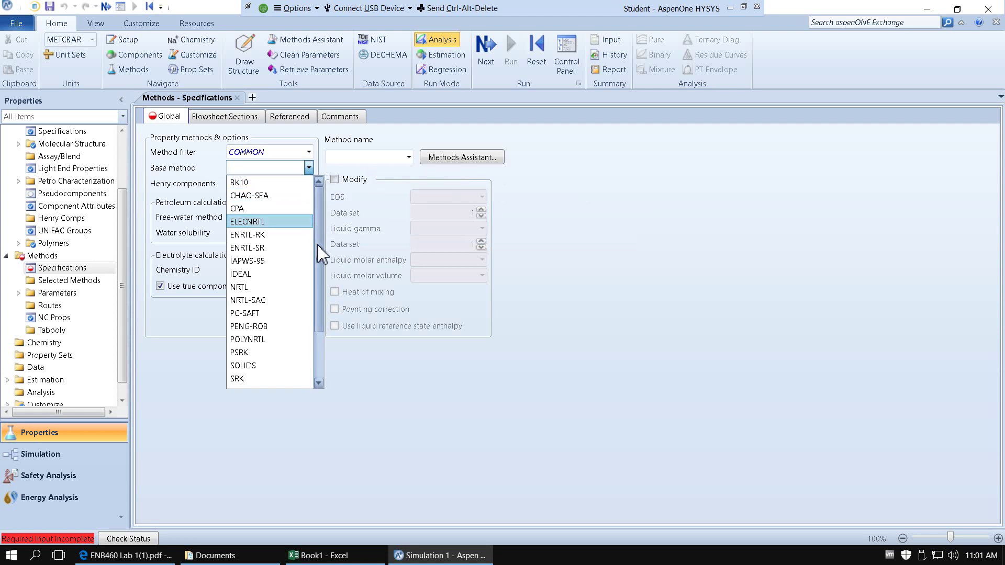
{"action": "left_click_drag", "start_coordinate": [317, 230], "coordinate": [320, 277]}
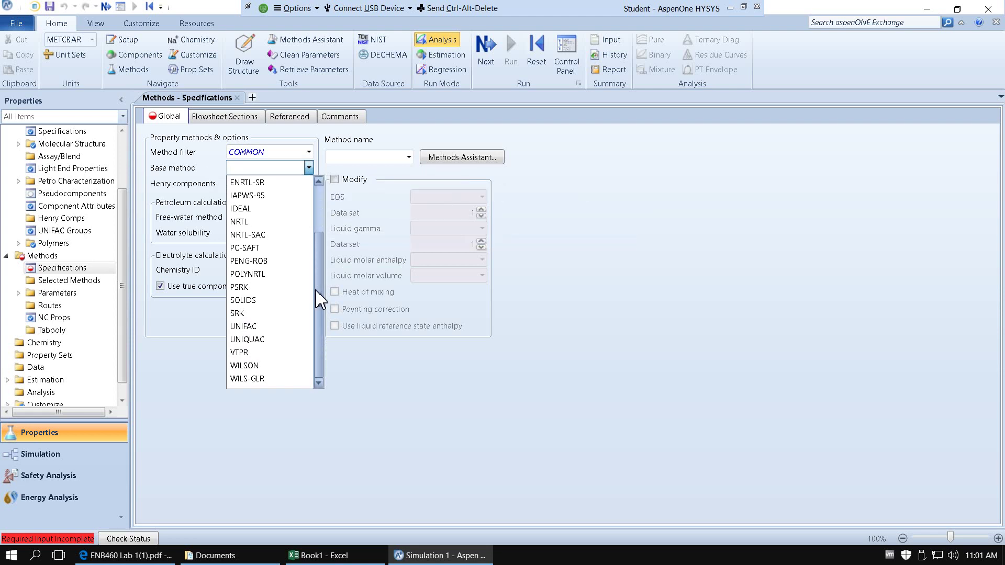
{"action": "left_click", "coordinate": [265, 330]}
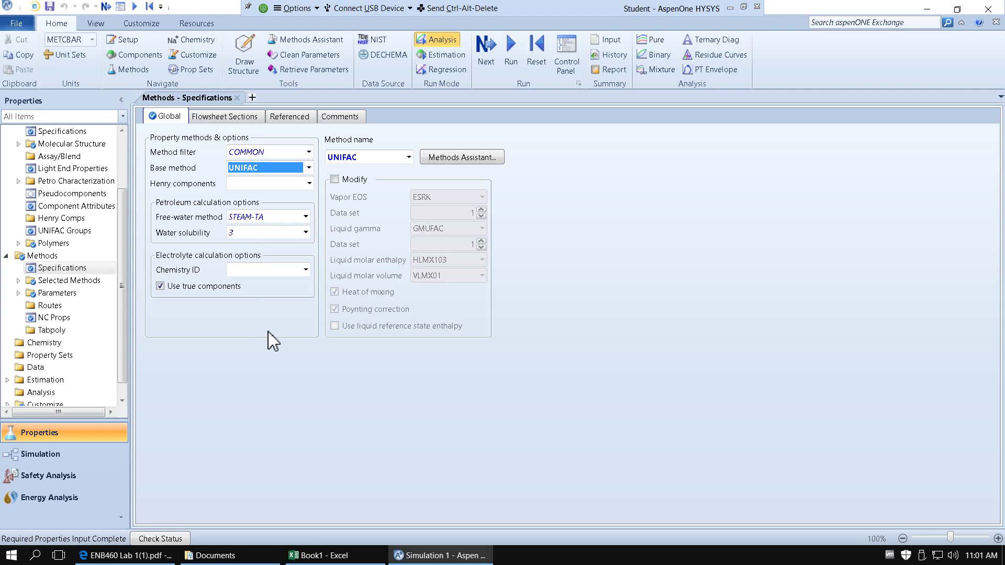
Proceed from the completed properties input and run the Property Analysis / Setup.
{"action": "left_click", "coordinate": [270, 340]}
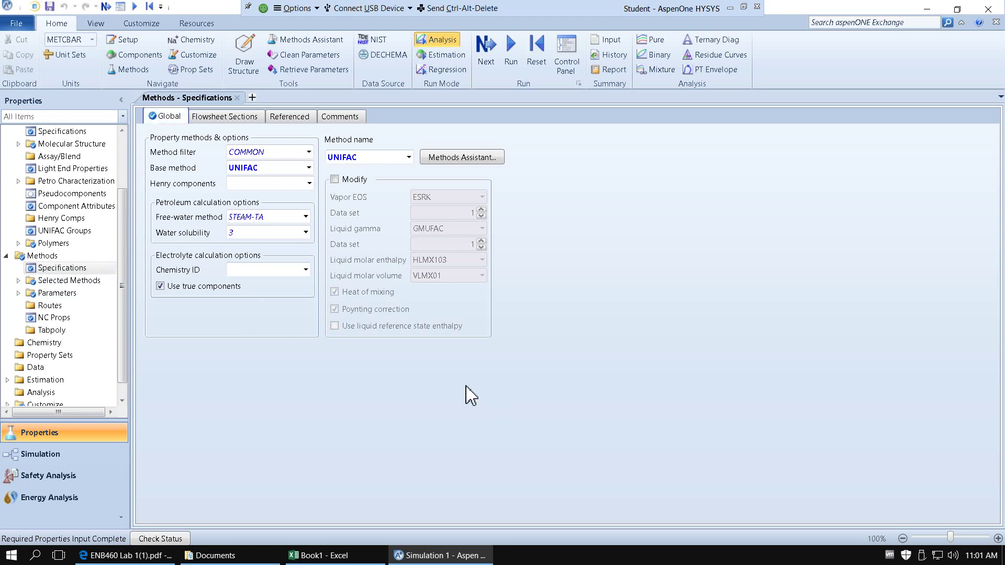
{"action": "left_click", "coordinate": [486, 53]}
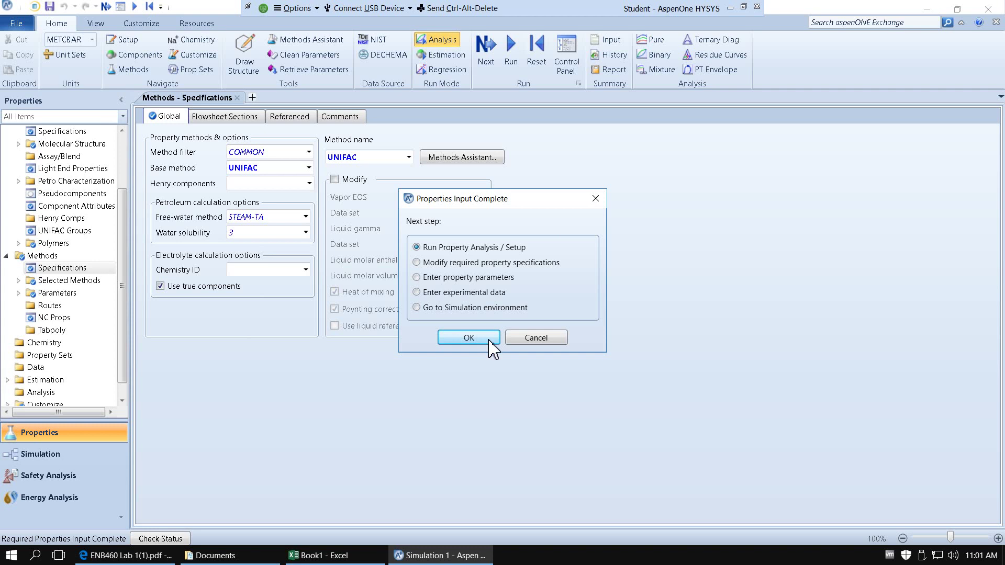
{"action": "left_click", "coordinate": [468, 338]}
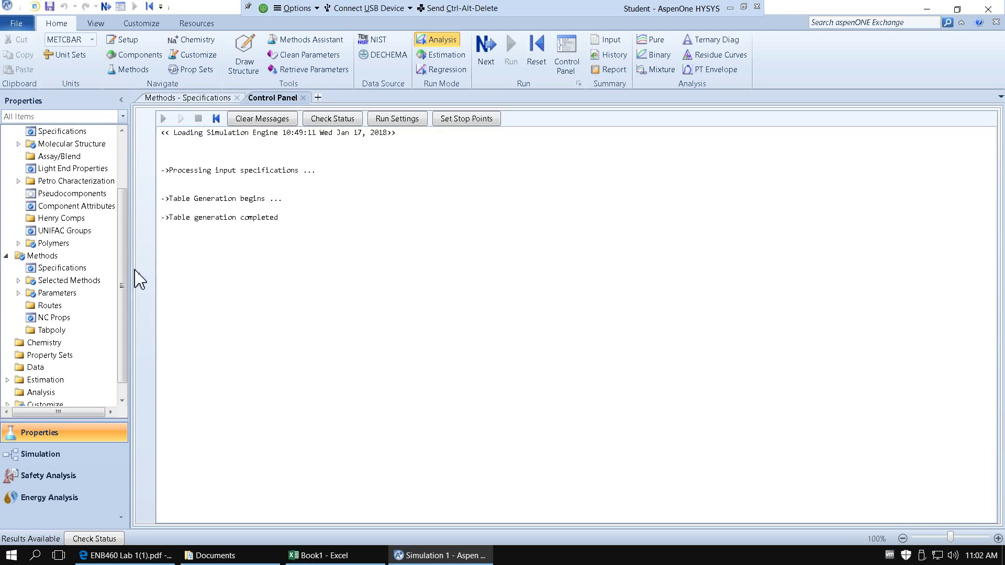
Examine the list of components under Molecular Structure and collapse it again.
{"action": "left_click_drag", "start_coordinate": [124, 277], "coordinate": [131, 216]}
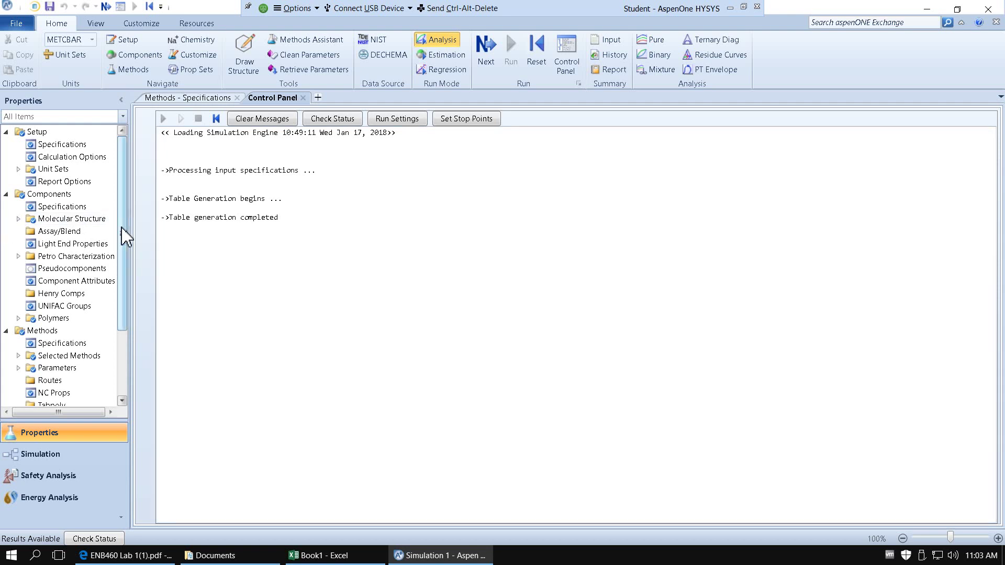
{"action": "left_click", "coordinate": [18, 219]}
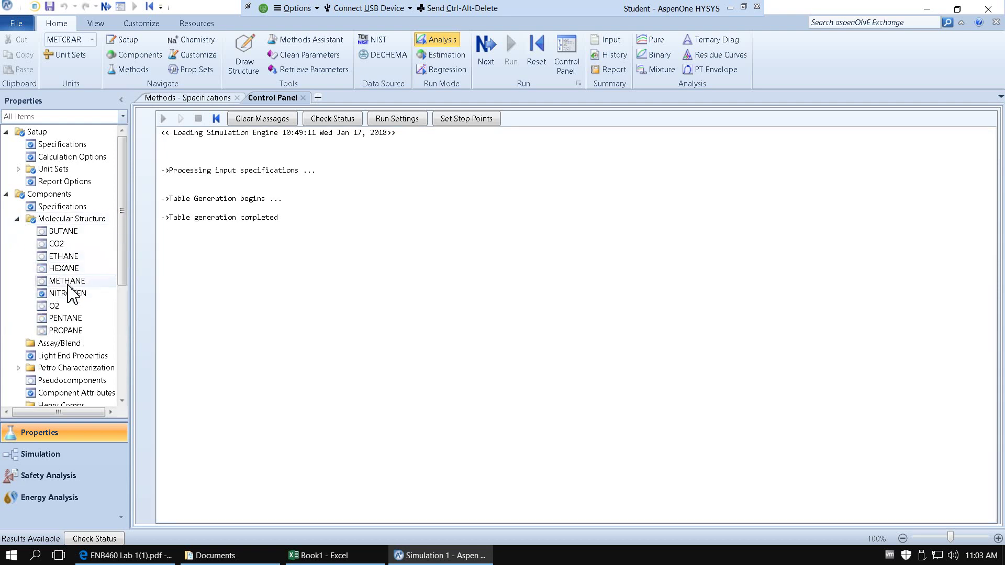
{"action": "left_click", "coordinate": [17, 219]}
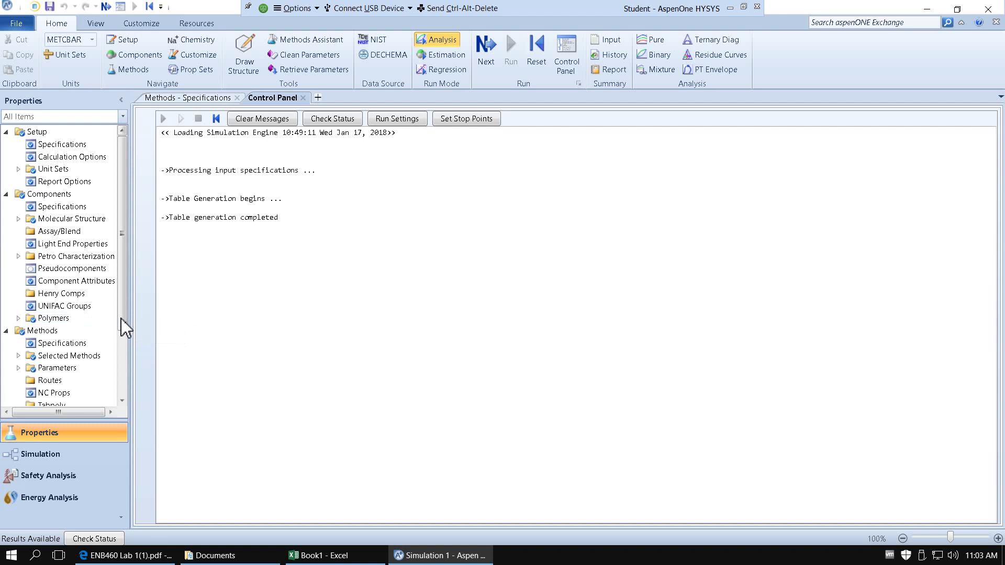
Expand the selected methods and method parameters and view the Pure Components parameters.
{"action": "left_click_drag", "start_coordinate": [123, 335], "coordinate": [124, 397]}
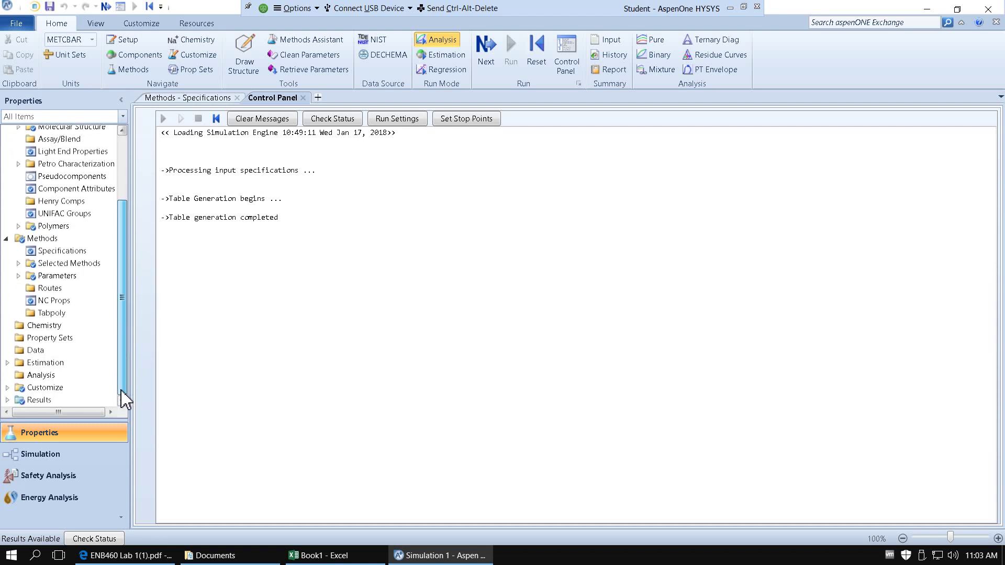
{"action": "left_click", "coordinate": [18, 264]}
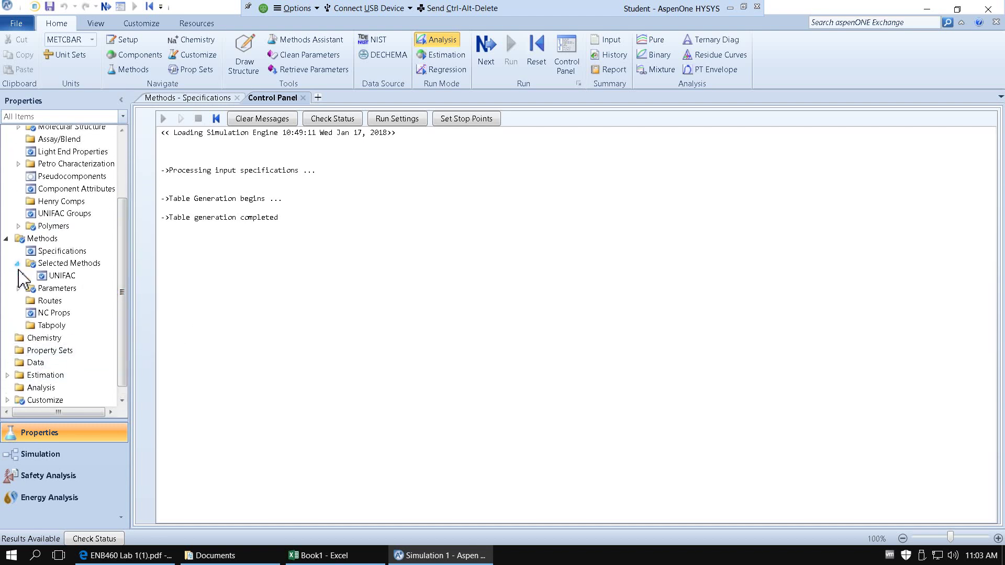
{"action": "left_click", "coordinate": [19, 288]}
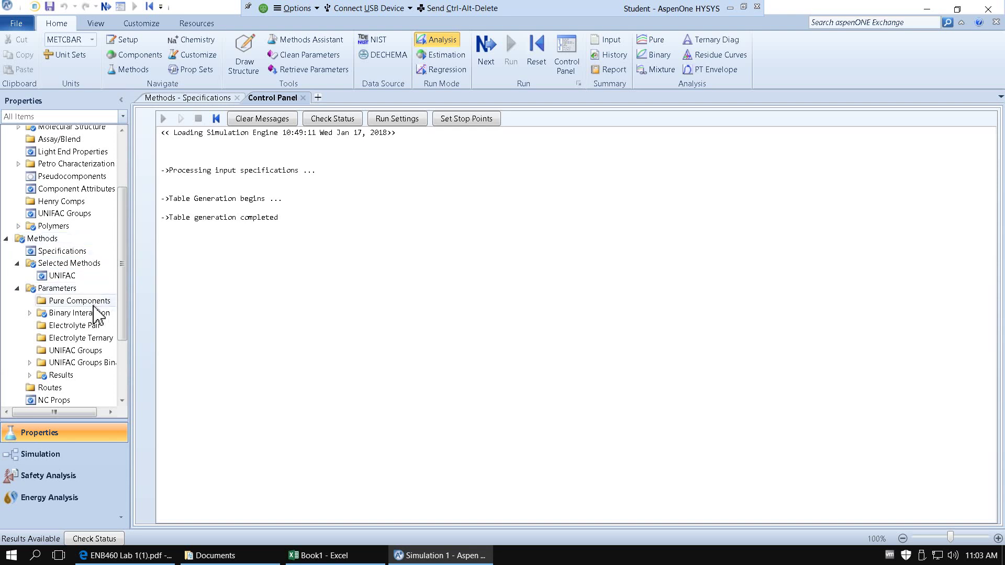
{"action": "scroll", "coordinate": [102, 291], "scroll_direction": "down", "scroll_amount": 1}
{"action": "double_click", "coordinate": [78, 281]}
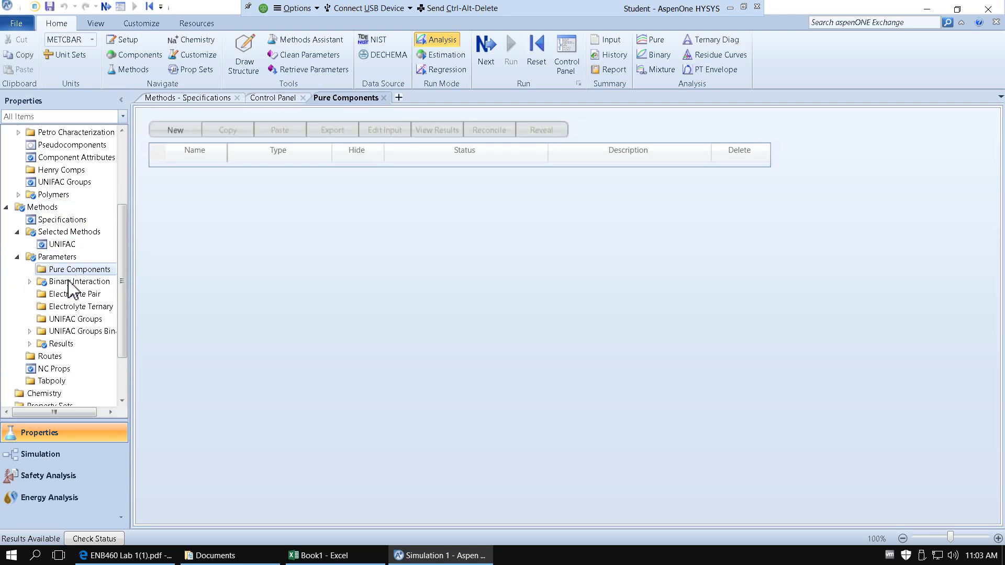
Examine the binary interaction parameter sets ANDKIJ-1 and MLQKIJ-1.
{"action": "left_click", "coordinate": [29, 282]}
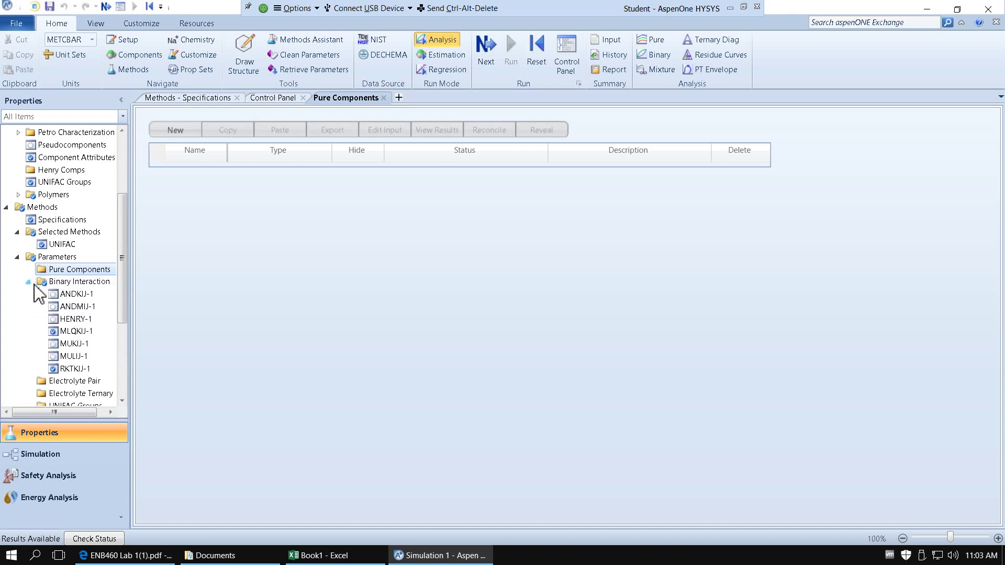
{"action": "double_click", "coordinate": [94, 295]}
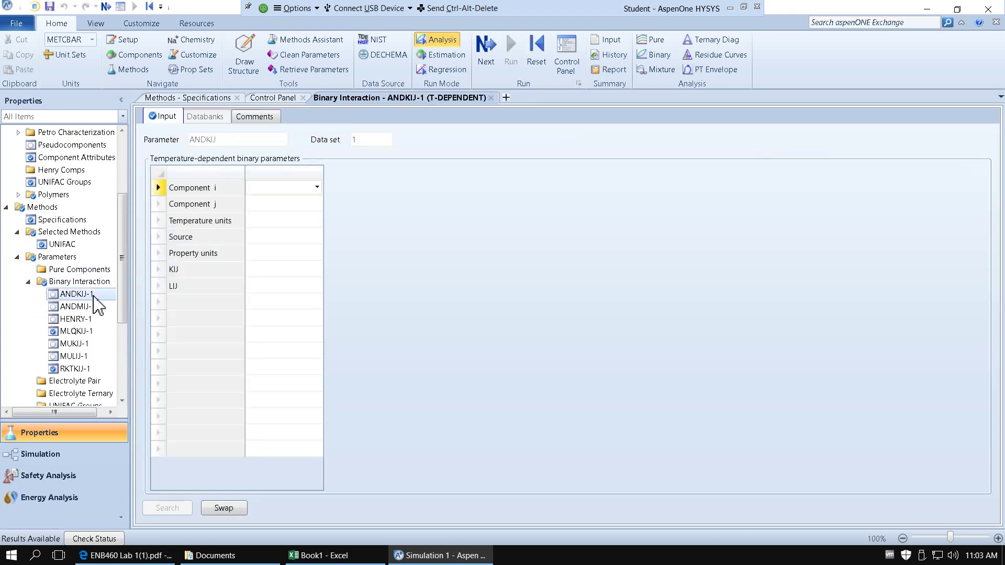
{"action": "scroll", "coordinate": [90, 306], "scroll_direction": "down", "scroll_amount": 1}
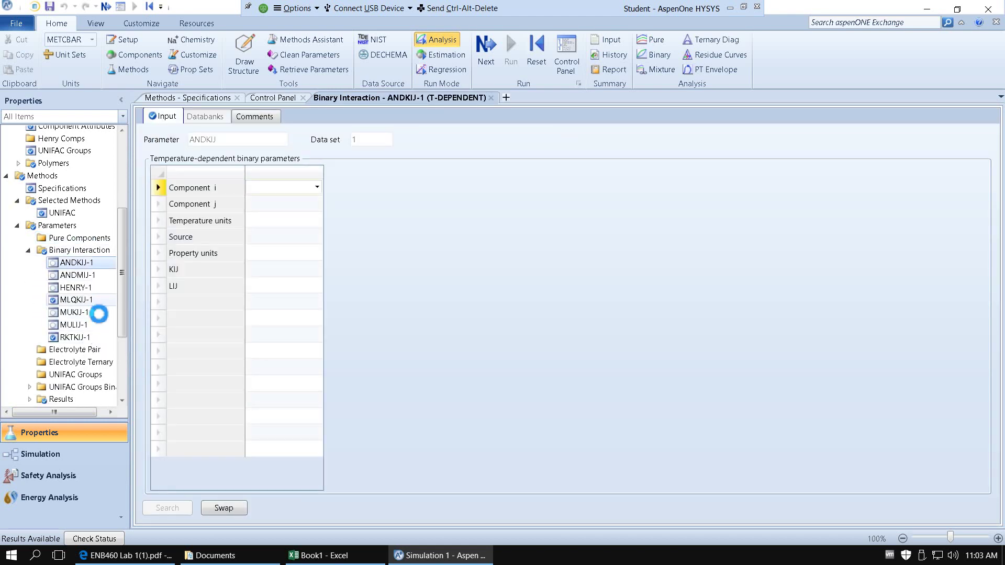
{"action": "double_click", "coordinate": [89, 304]}
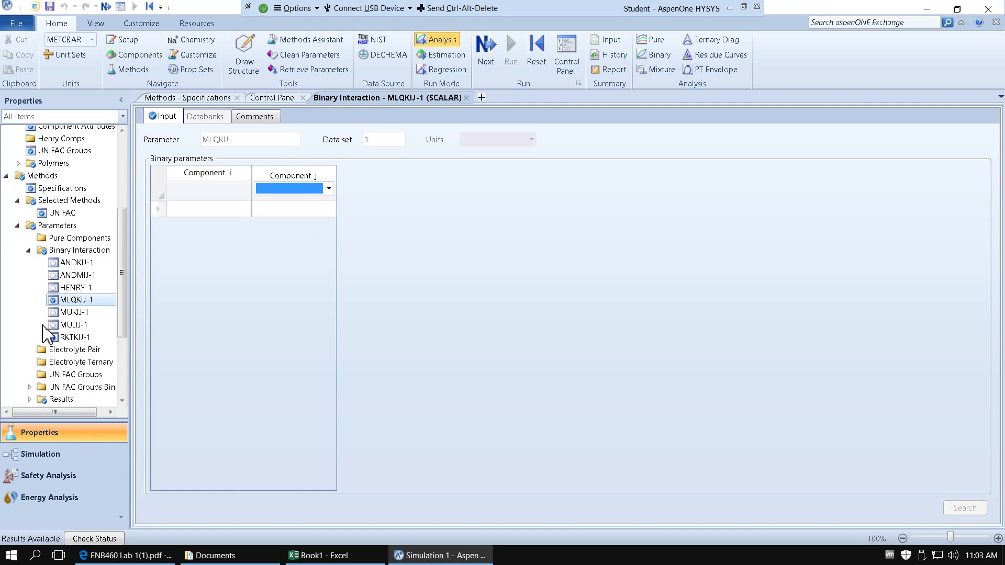
{"action": "scroll", "coordinate": [90, 310], "scroll_direction": "down", "scroll_amount": 2}
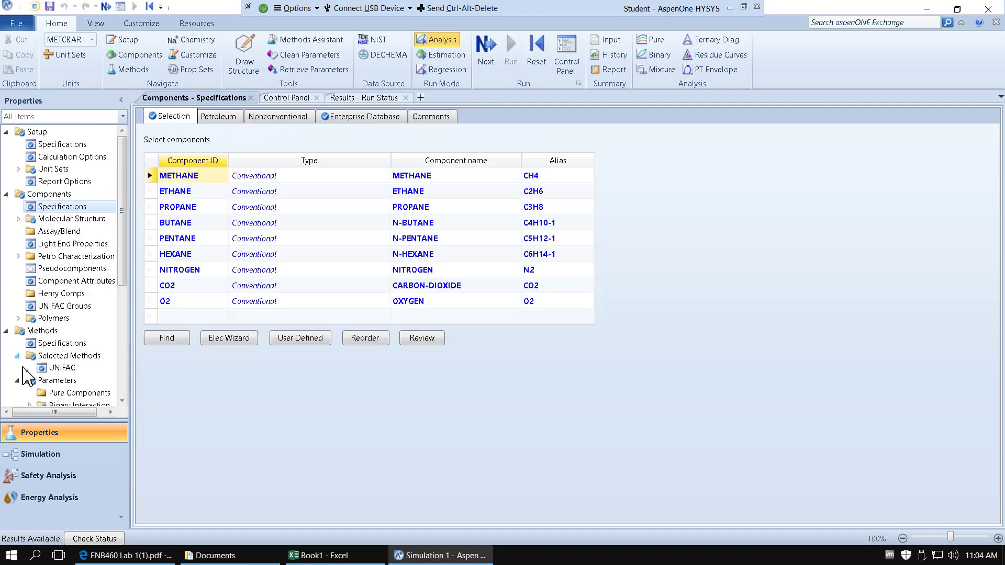
Collapse the Parameters and Selected Methods folders and switch to the Simulation environment.
{"action": "left_click", "coordinate": [18, 381]}
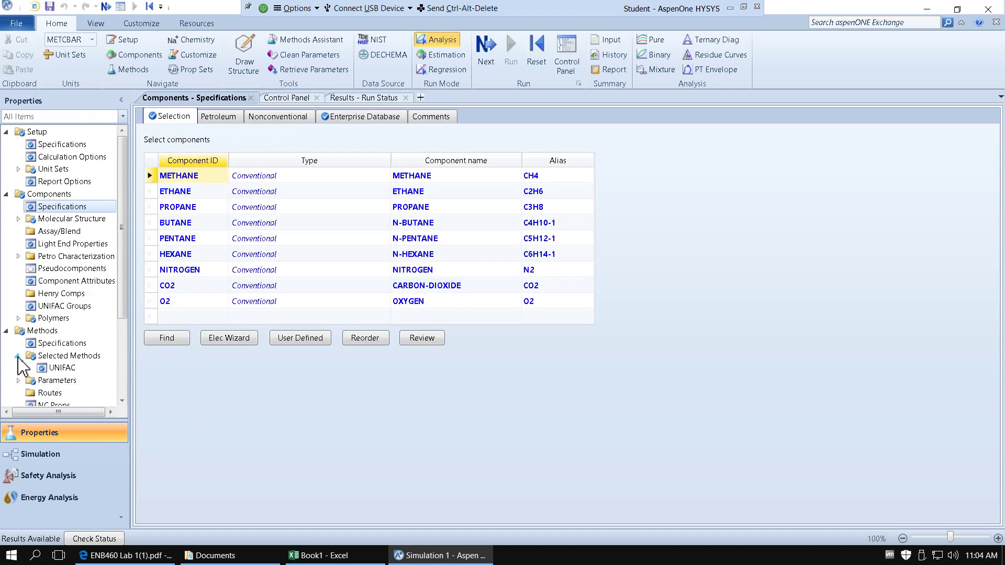
{"action": "left_click", "coordinate": [18, 355]}
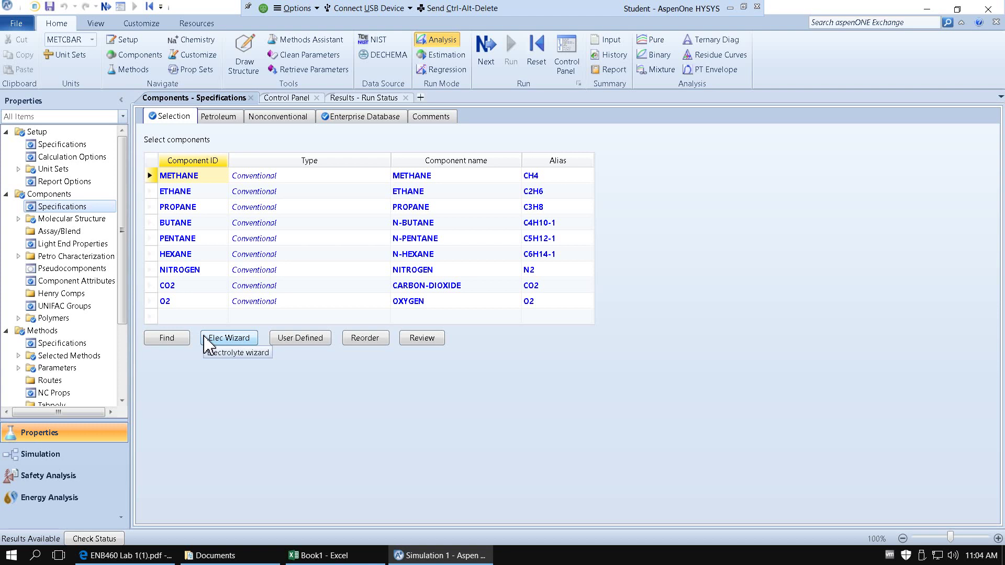
{"action": "left_click", "coordinate": [55, 460]}
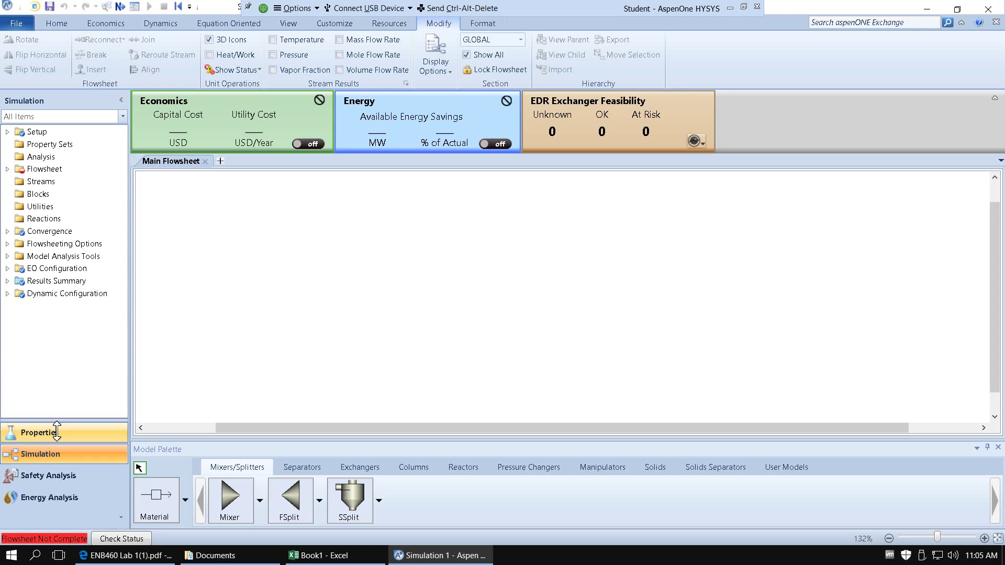
Read the section [A] compression tasks in the ENB460 Lab 1 PDF, then return to the Aspen Plus flowsheet.
{"action": "left_click", "coordinate": [124, 558]}
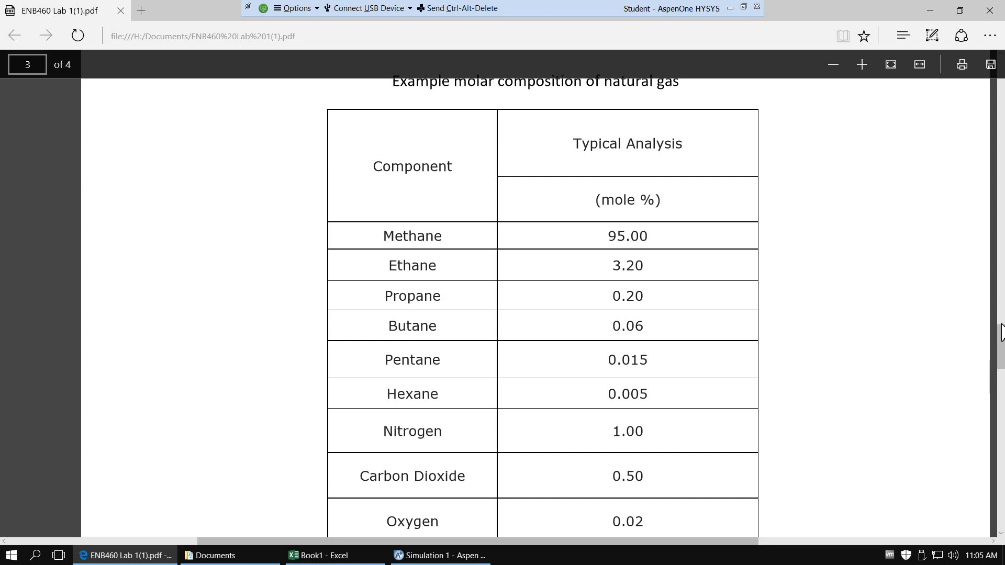
{"action": "left_click_drag", "start_coordinate": [1001, 332], "coordinate": [1001, 191]}
{"action": "left_click_drag", "start_coordinate": [1001, 141], "coordinate": [1001, 84]}
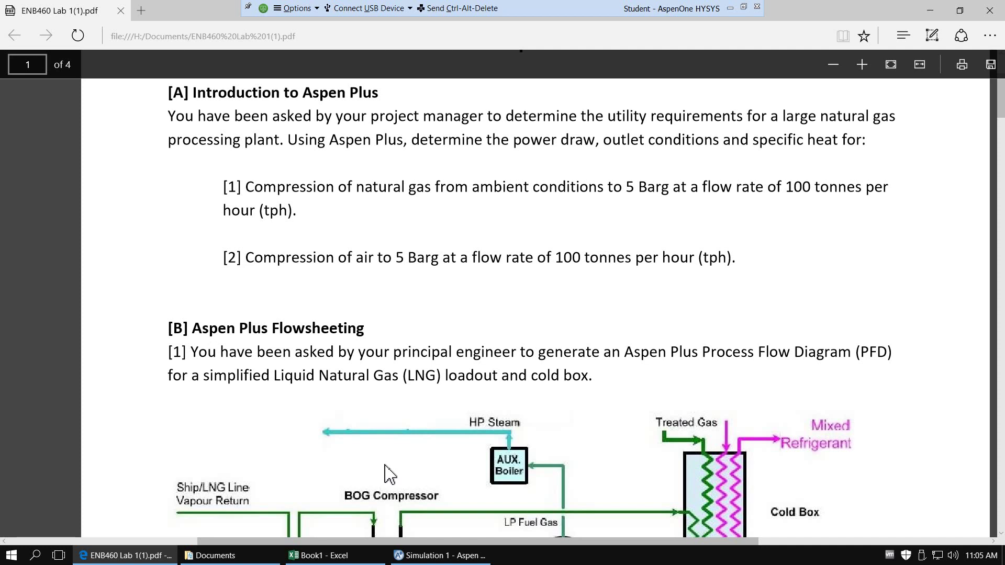
{"action": "left_click", "coordinate": [415, 557]}
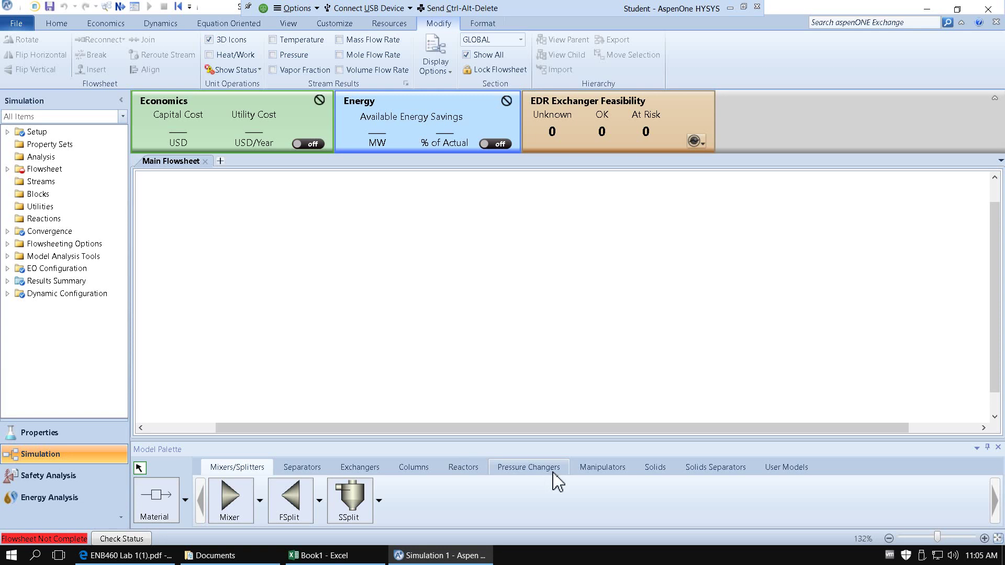
Show the pressure changer models and browse the icon variants of the Compr and MCompr blocks.
{"action": "left_click", "coordinate": [528, 467]}
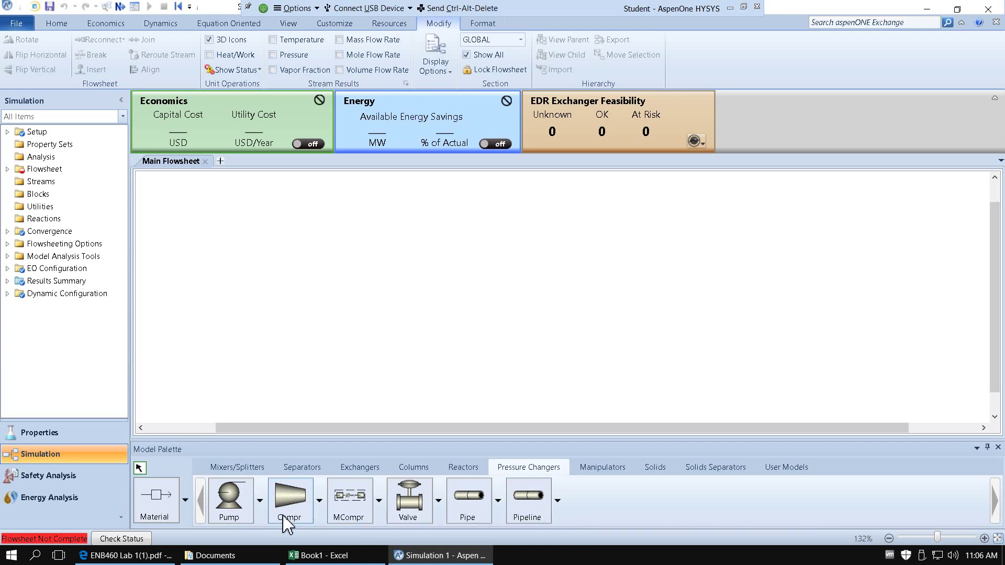
{"action": "left_click", "coordinate": [320, 502]}
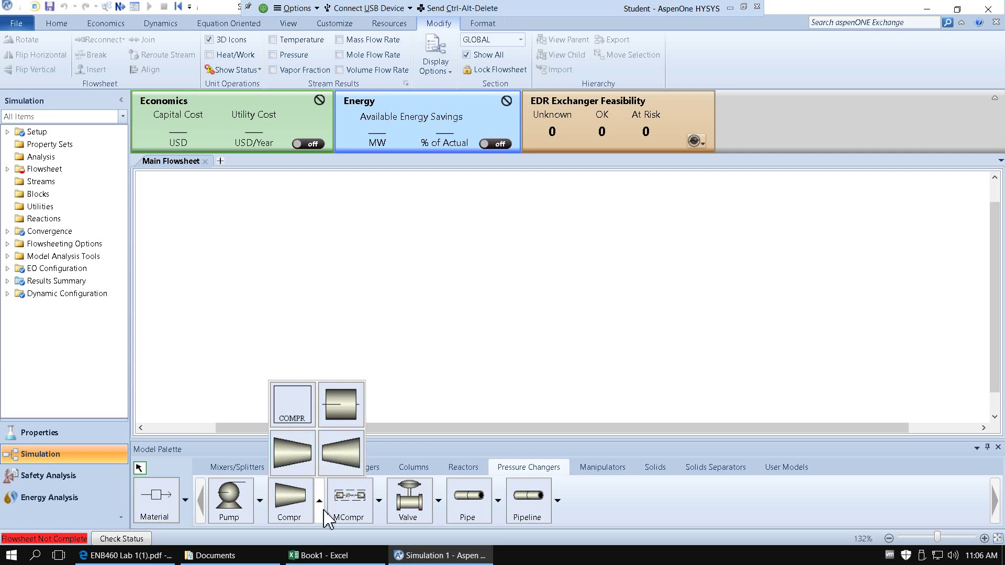
{"action": "left_click", "coordinate": [262, 519]}
{"action": "left_click", "coordinate": [263, 518]}
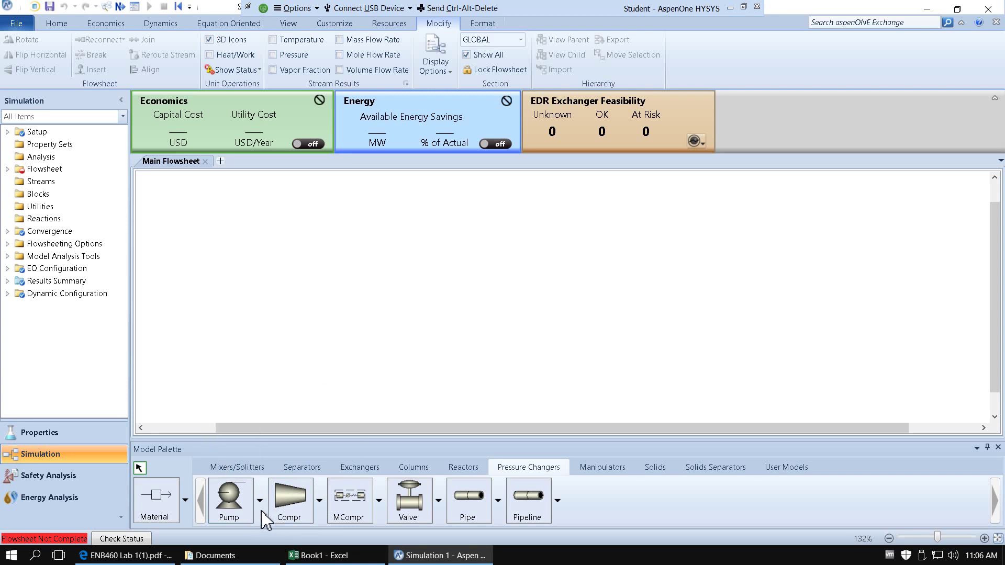
{"action": "left_click", "coordinate": [383, 510]}
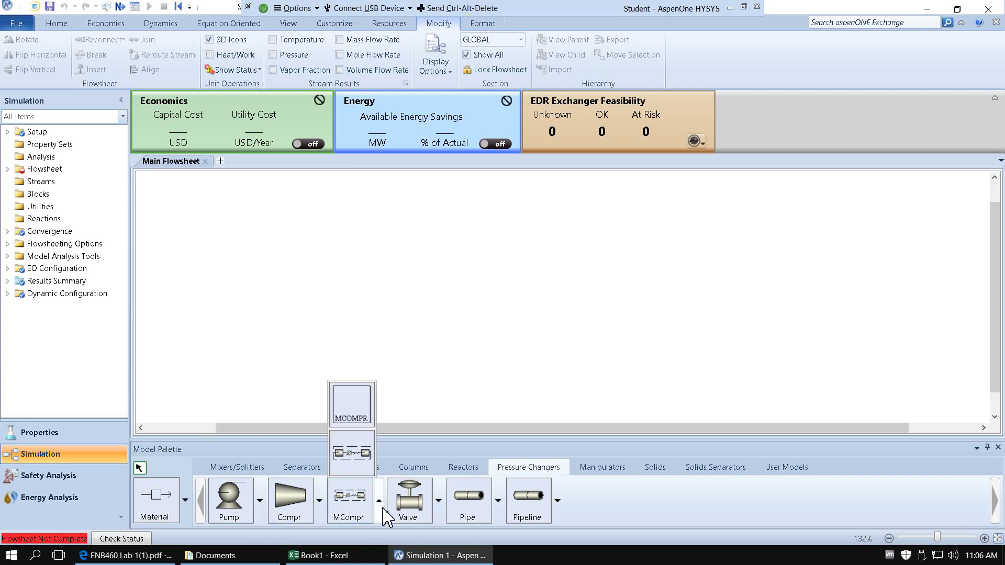
{"action": "left_click", "coordinate": [440, 517]}
{"action": "left_click", "coordinate": [438, 512]}
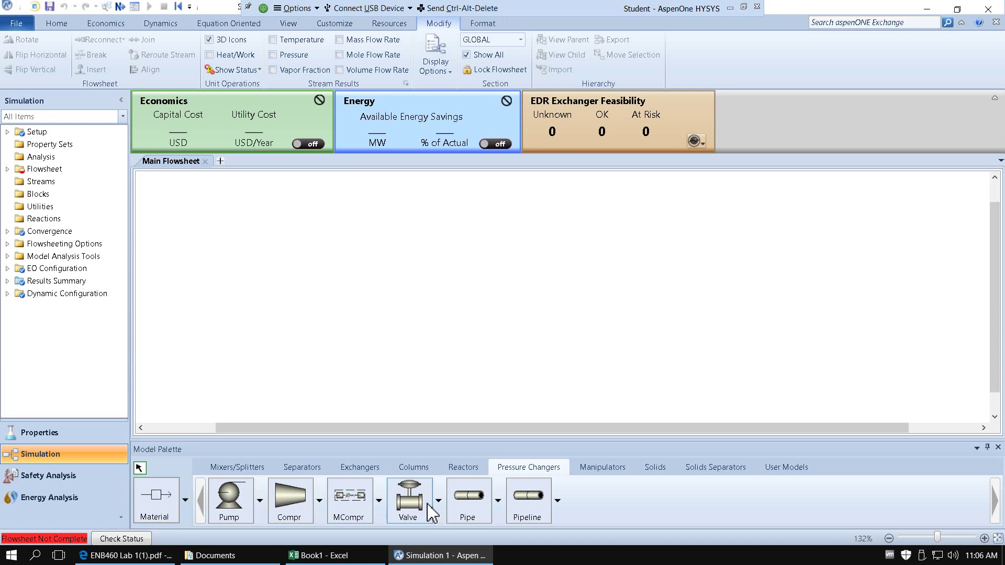
Place a Compr block on the empty flowsheet, expand the Blocks folder and enlarge the compressor icon.
{"action": "left_click", "coordinate": [294, 504]}
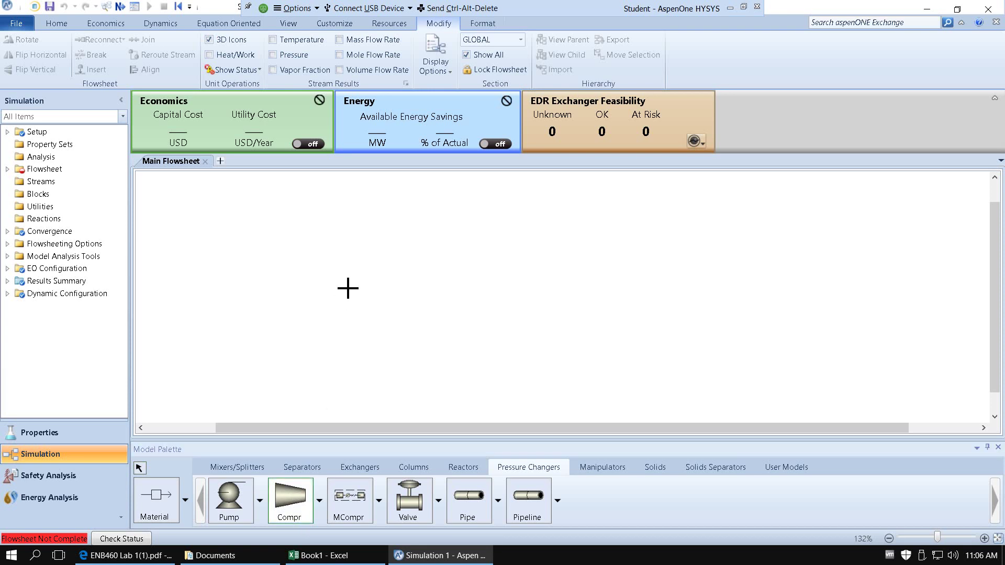
{"action": "left_click", "coordinate": [309, 256]}
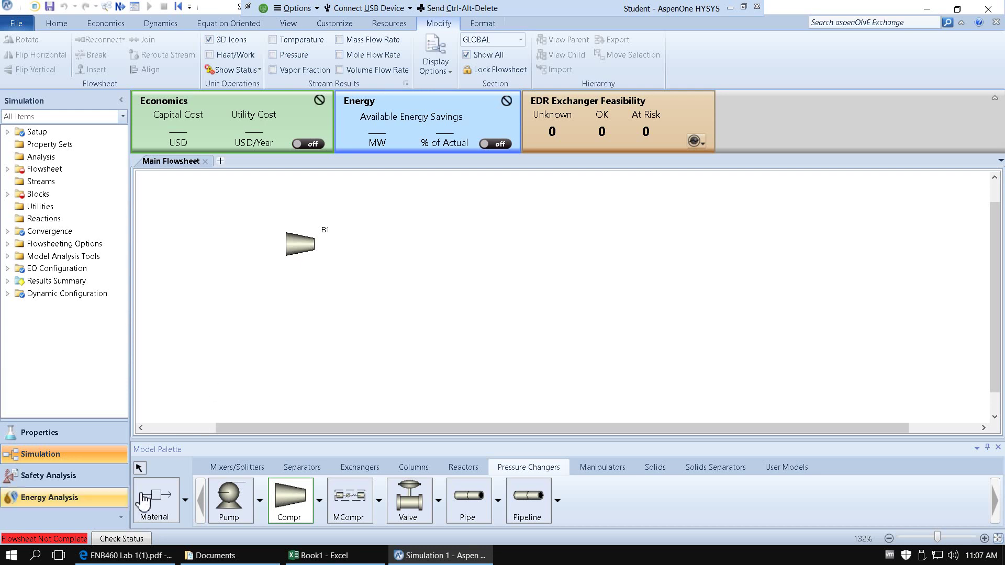
{"action": "left_click", "coordinate": [140, 469]}
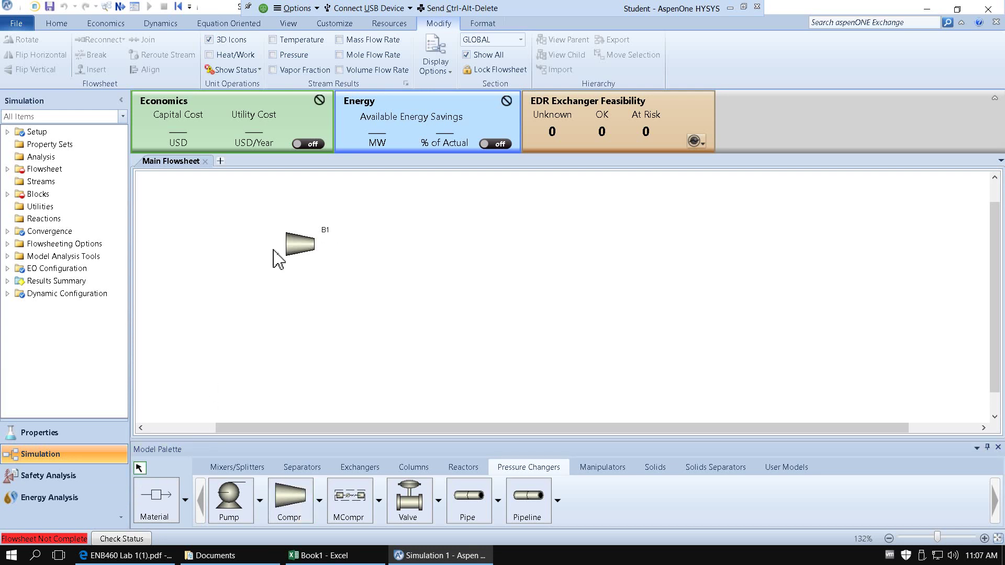
{"action": "left_click", "coordinate": [8, 194]}
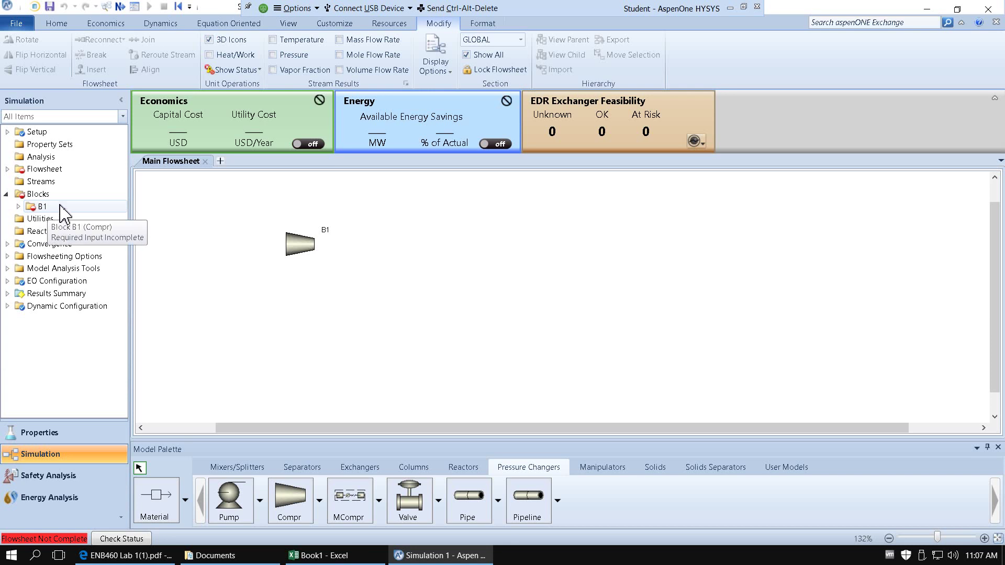
{"action": "left_click", "coordinate": [295, 252]}
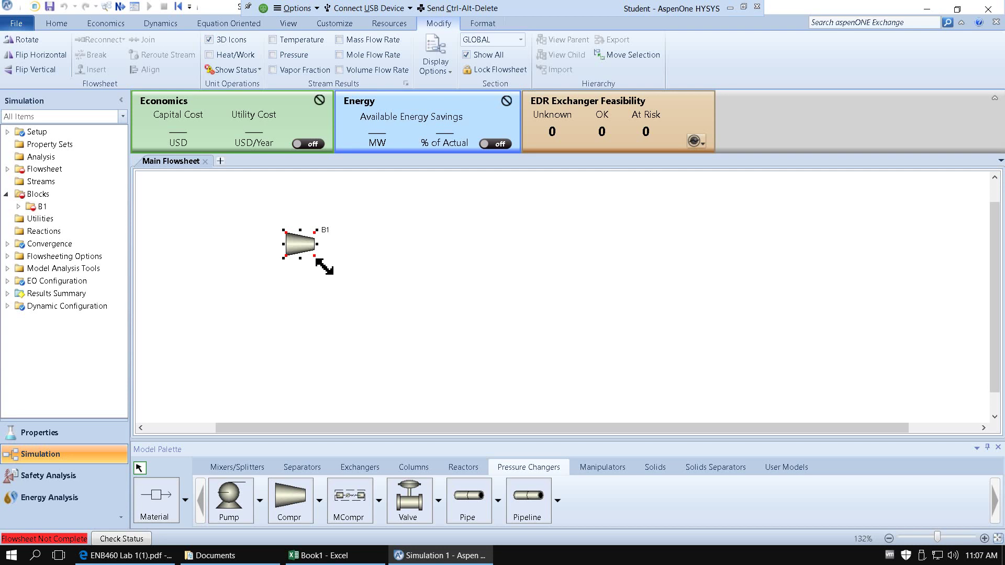
{"action": "left_click_drag", "start_coordinate": [325, 267], "coordinate": [361, 287]}
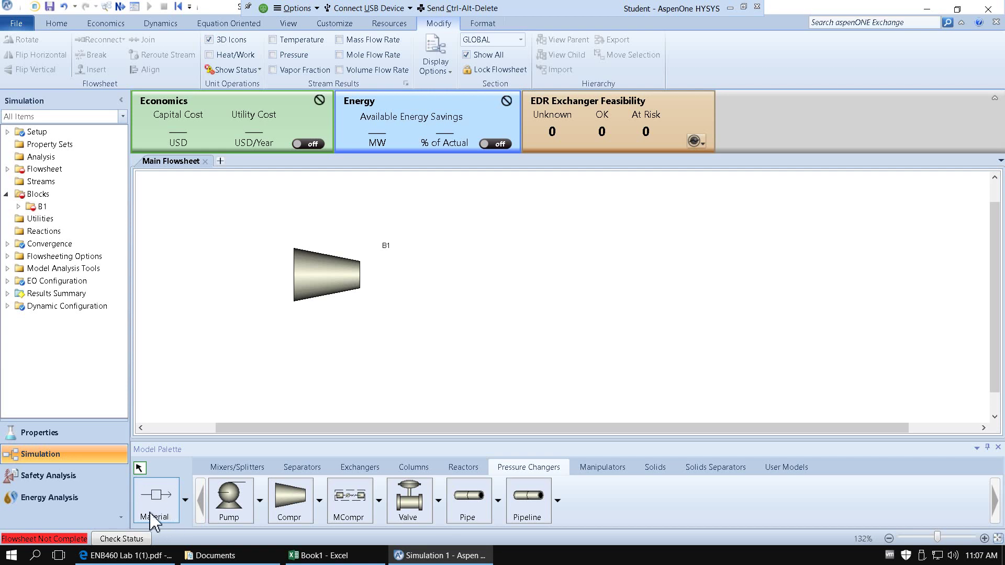
Connect a material feed stream to compressor B1's inlet and a product stream to its outlet, and expand the Streams folder.
{"action": "left_click", "coordinate": [166, 493]}
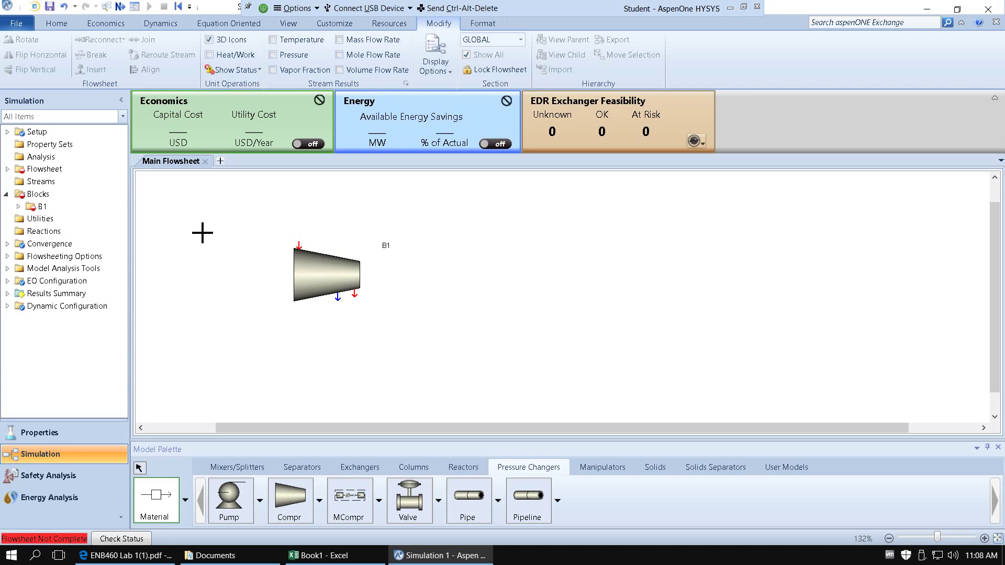
{"action": "left_click", "coordinate": [241, 225]}
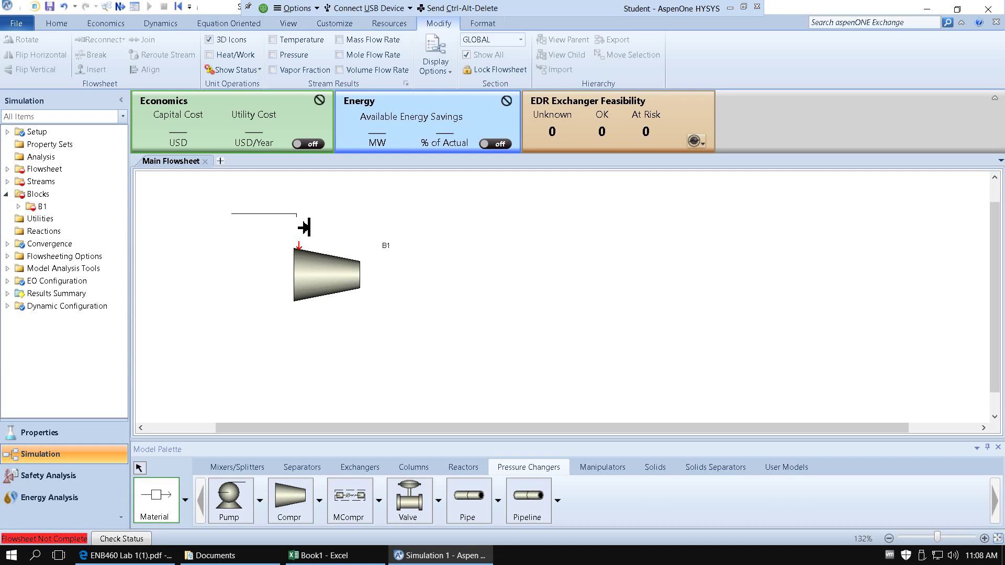
{"action": "left_click", "coordinate": [306, 253]}
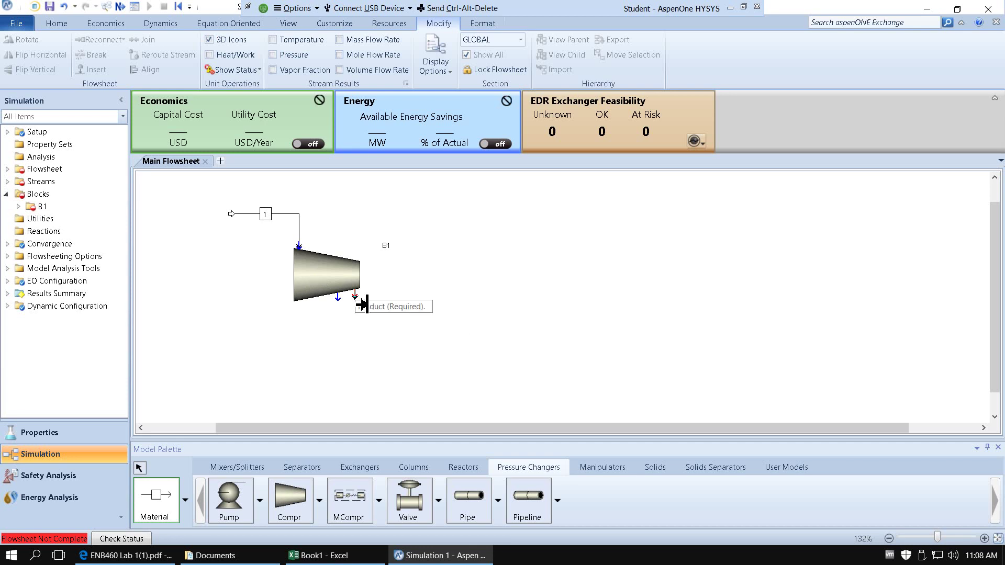
{"action": "left_click", "coordinate": [364, 303]}
{"action": "left_click", "coordinate": [418, 325]}
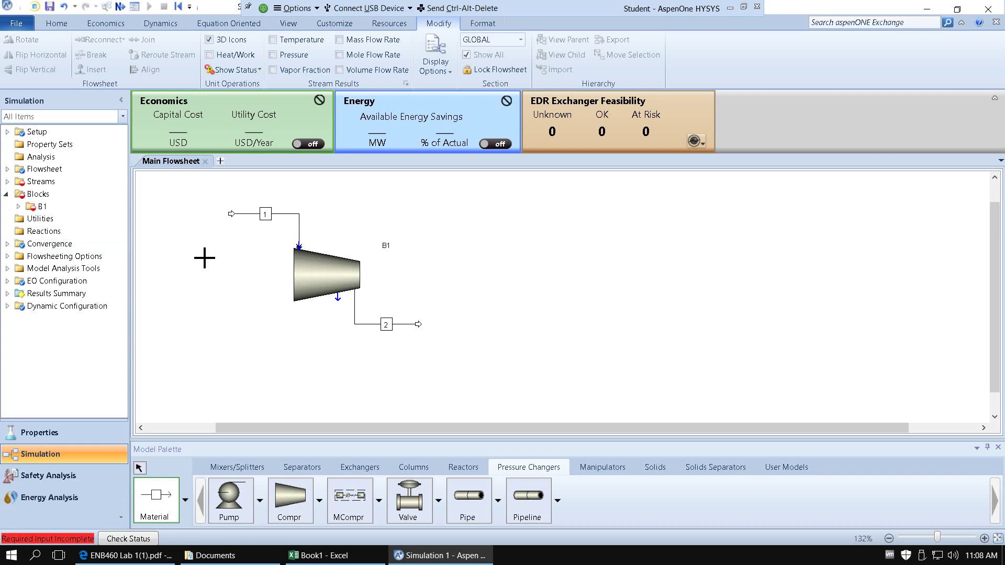
{"action": "left_click", "coordinate": [8, 182]}
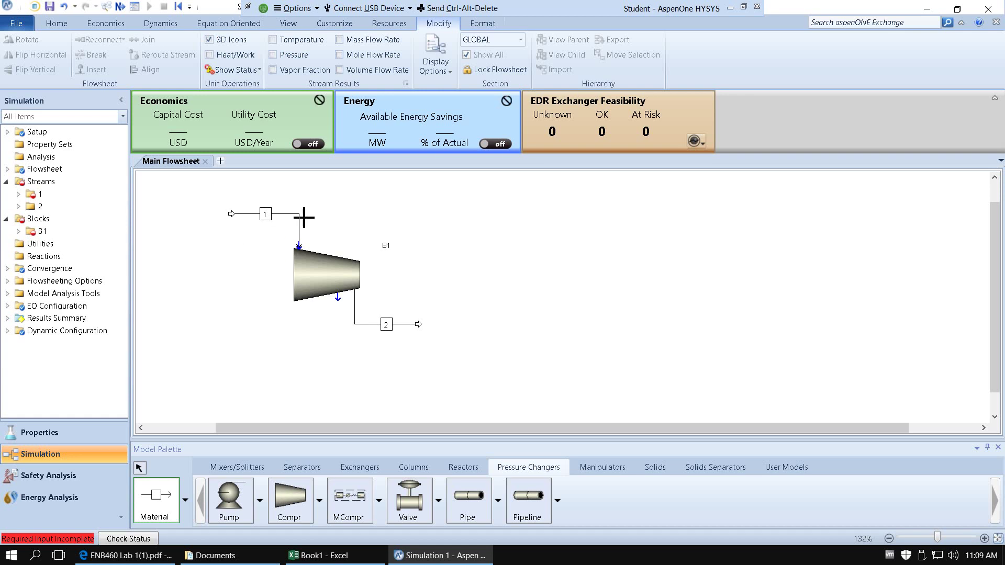
{"action": "left_click", "coordinate": [176, 494]}
{"action": "left_click", "coordinate": [435, 273]}
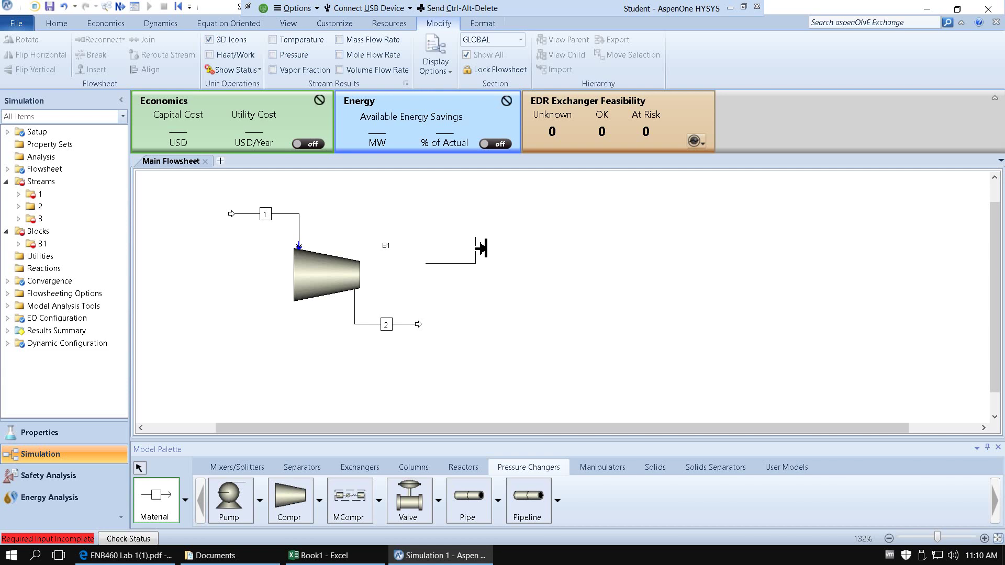
{"action": "key", "text": "Escape"}
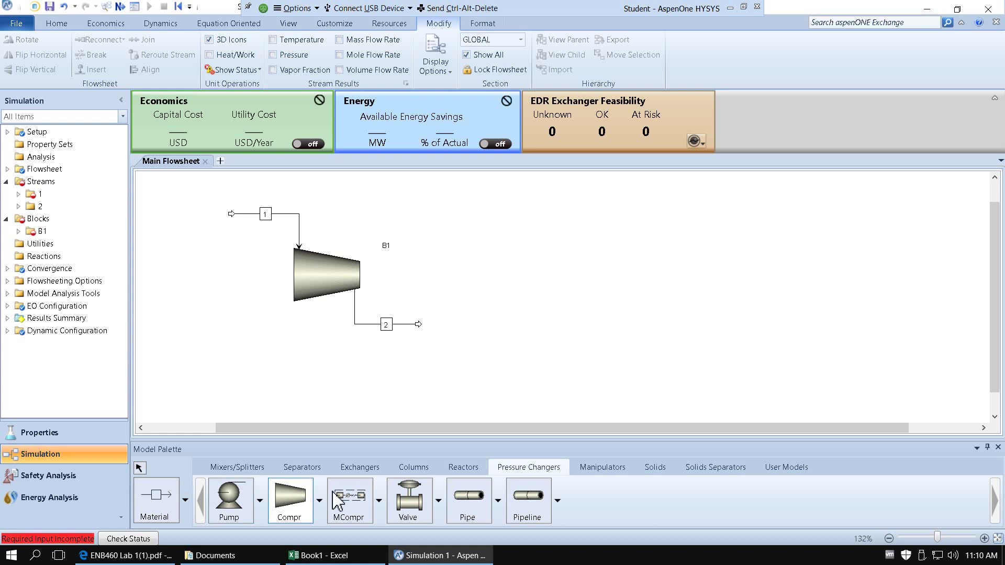
Place a second Compr block beside compressor B1 and delete that block from the flowsheet.
{"action": "left_click", "coordinate": [295, 515]}
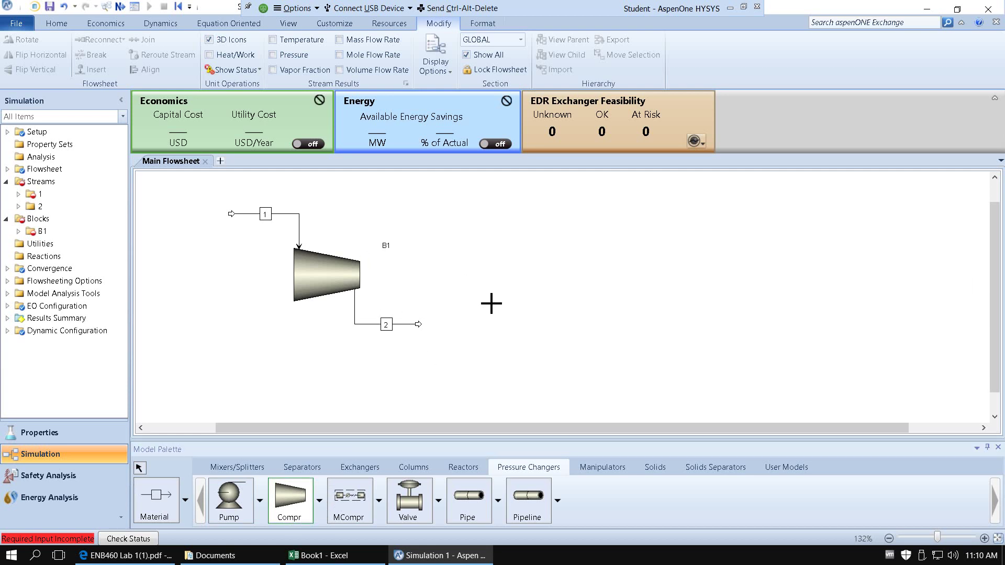
{"action": "left_click", "coordinate": [504, 286]}
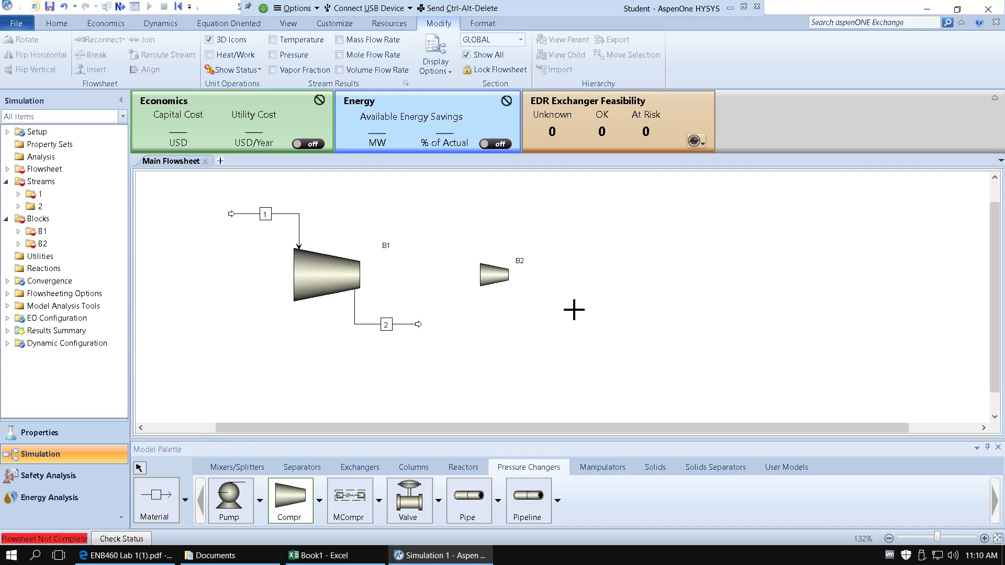
{"action": "left_click", "coordinate": [143, 470]}
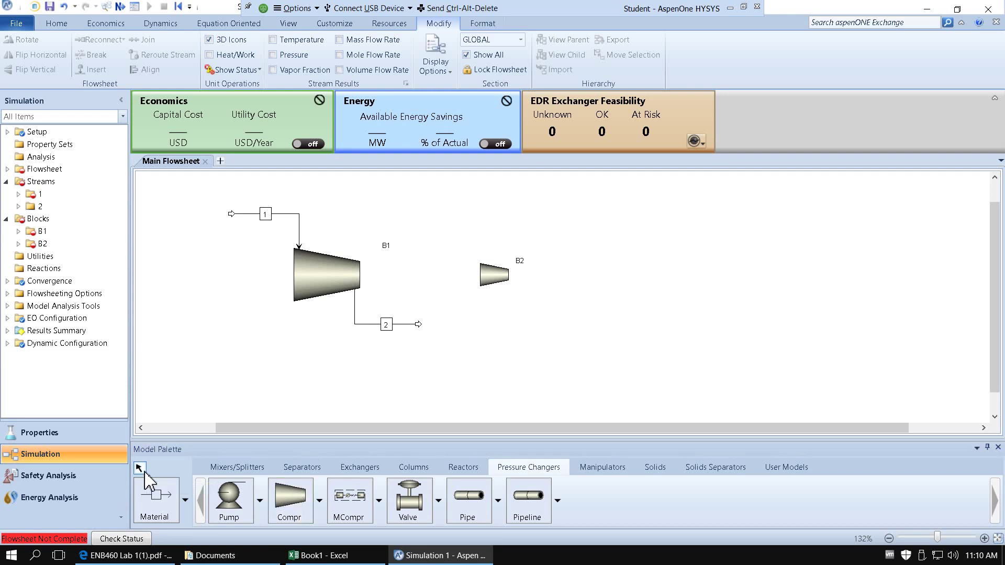
{"action": "left_click", "coordinate": [495, 281]}
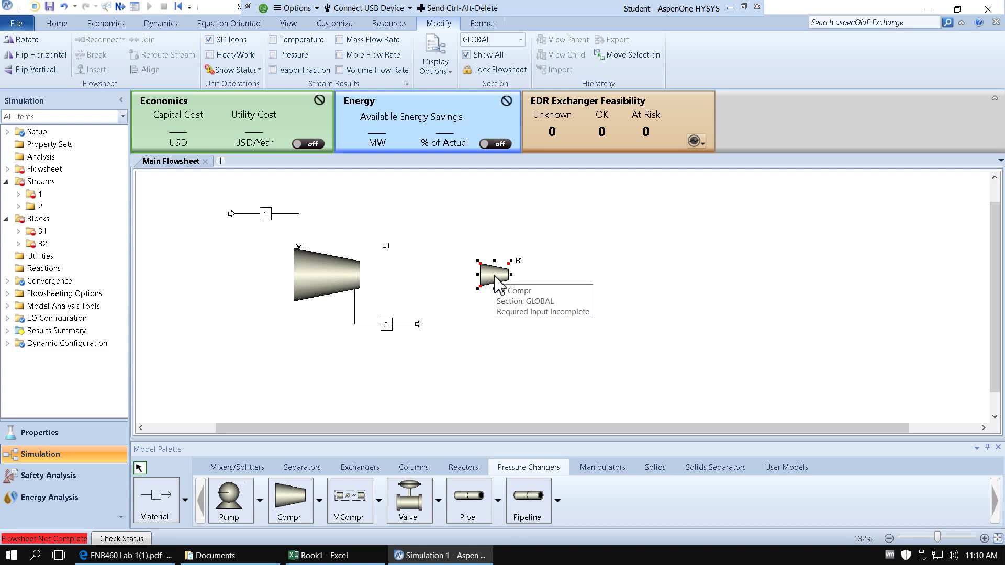
{"action": "key", "text": "Delete"}
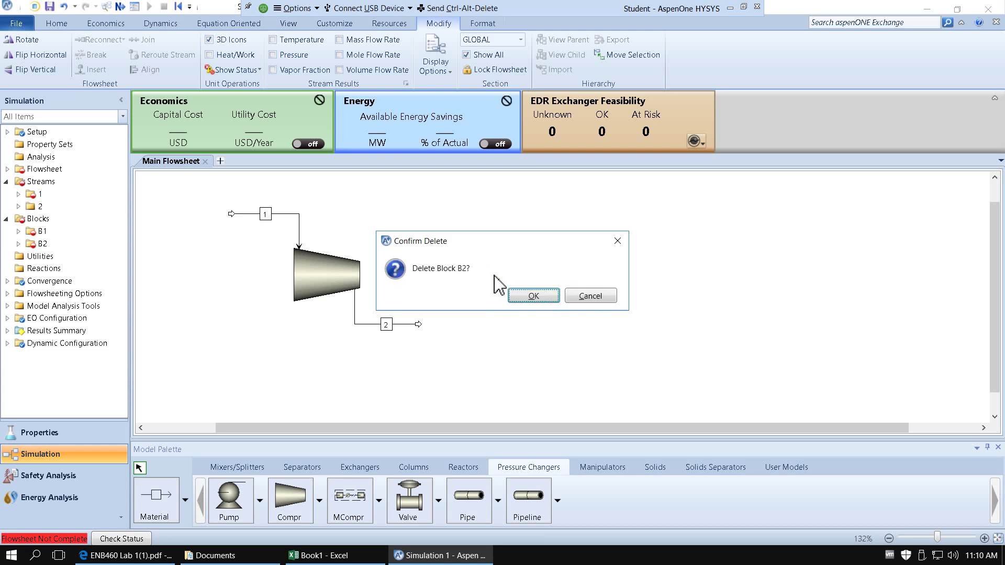
{"action": "left_click", "coordinate": [535, 296]}
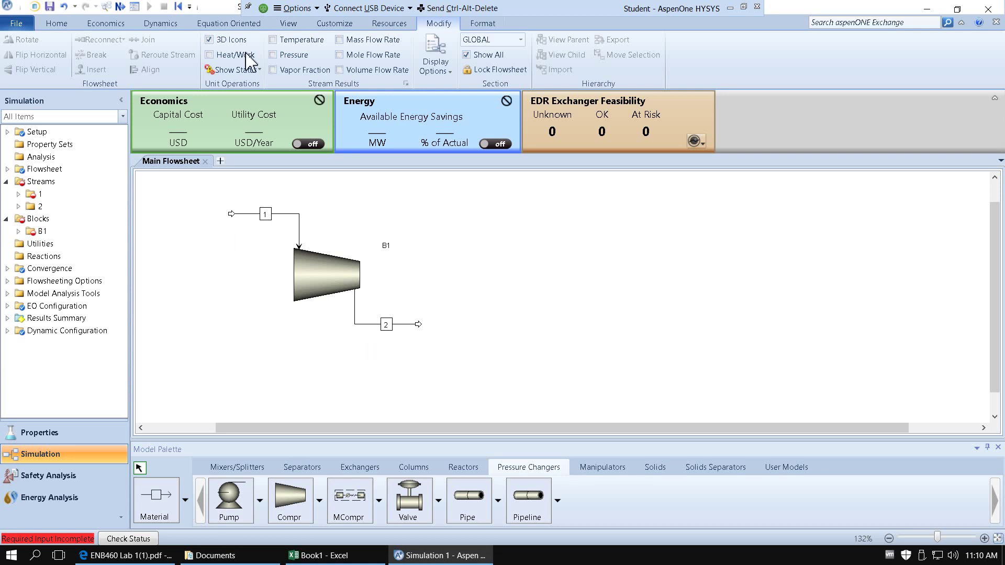
Go to the next required input, stream 1's specifications, and check the natural gas compression task in the ENB460 Lab 1 PDF.
{"action": "left_click", "coordinate": [55, 24]}
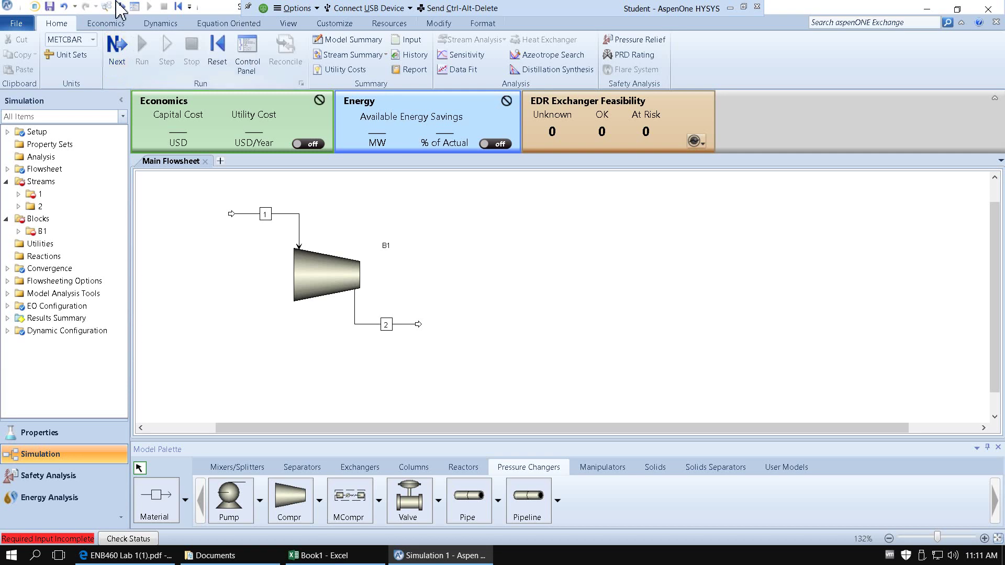
{"action": "left_click", "coordinate": [119, 56]}
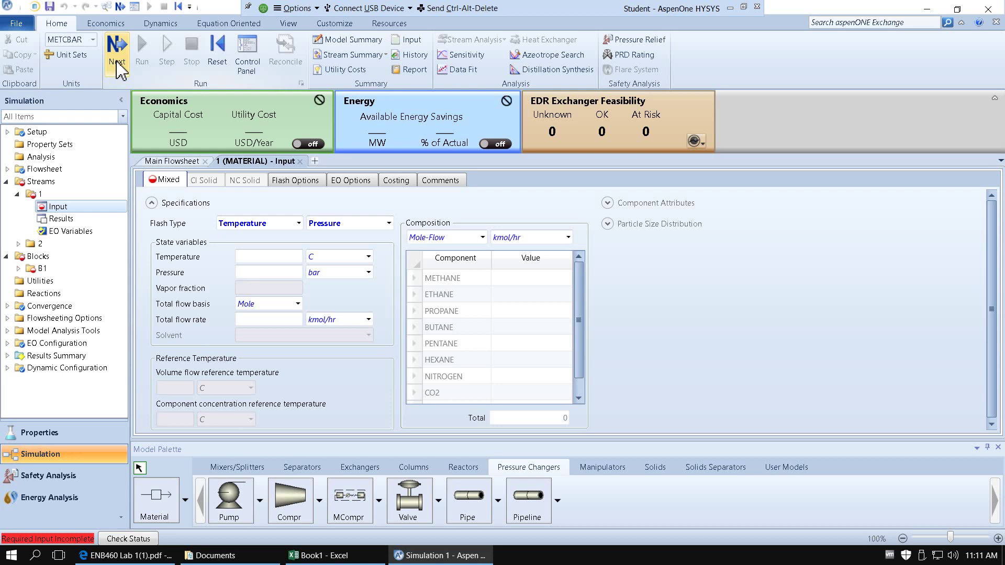
{"action": "left_click", "coordinate": [135, 560]}
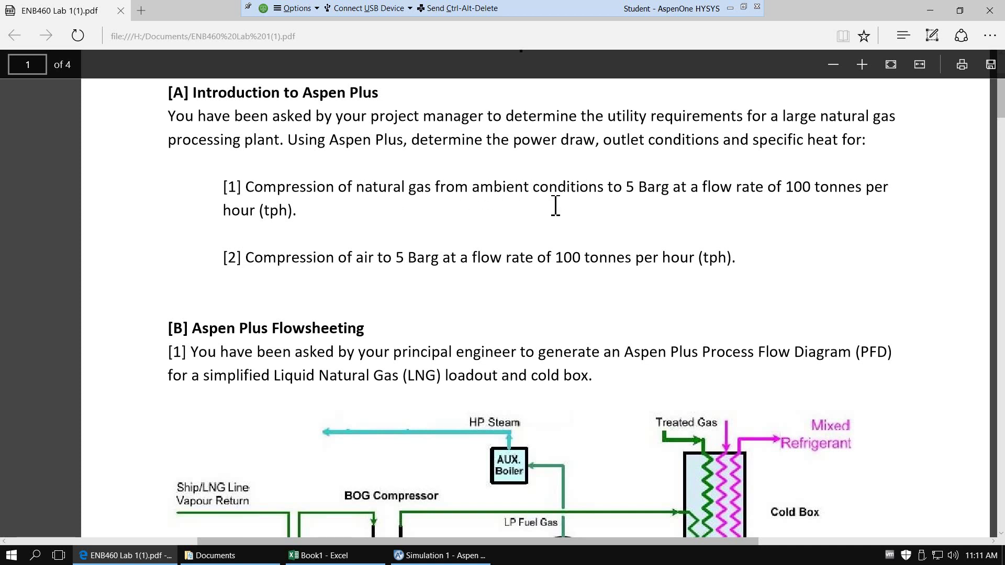
{"action": "left_click", "coordinate": [446, 557]}
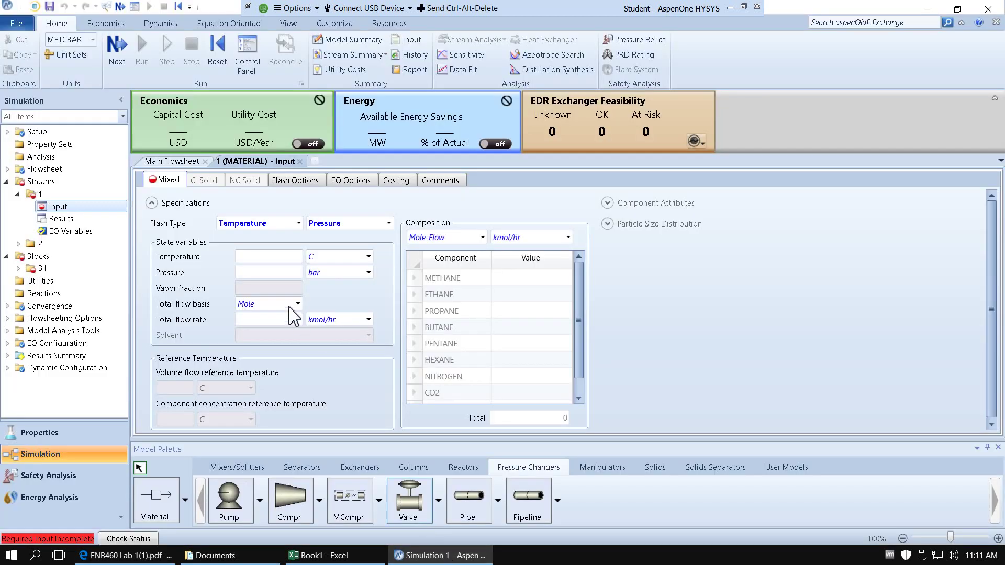
Set stream 1's temperature to 21 C and its pressure to 1 bar.
{"action": "left_click", "coordinate": [279, 258]}
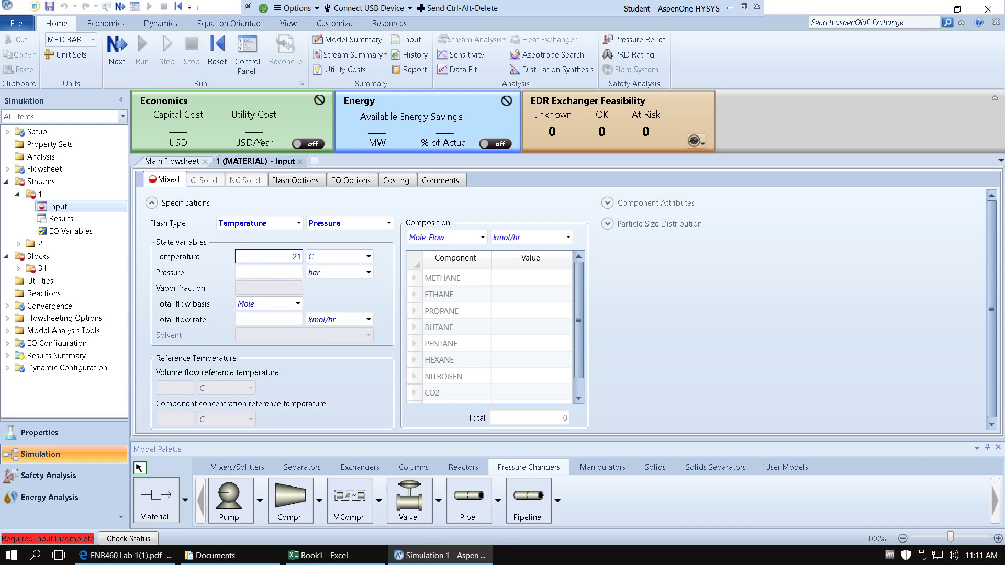
{"action": "key", "text": "Return"}
{"action": "left_click", "coordinate": [297, 276]}
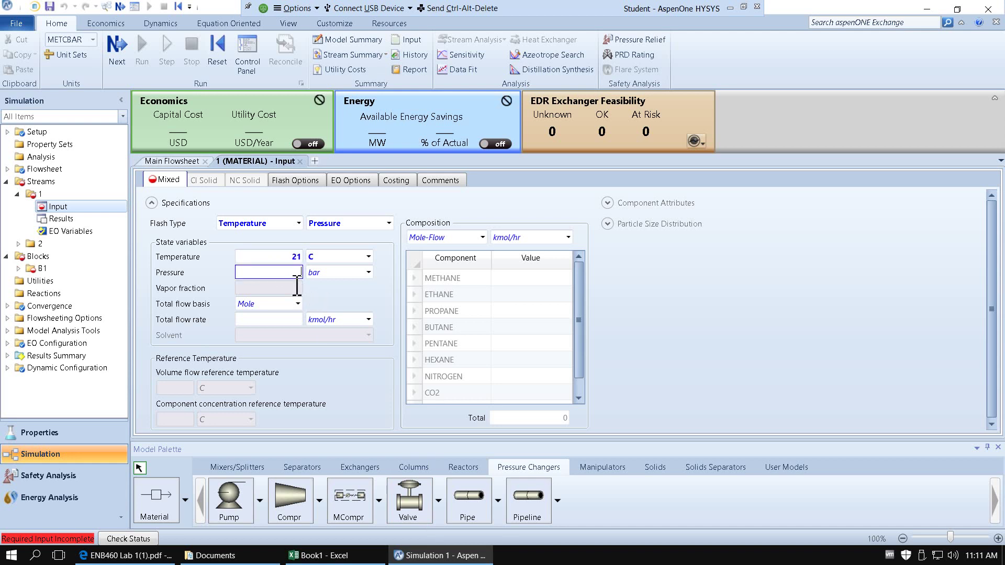
{"action": "type", "text": "1"}
{"action": "key", "text": "Return"}
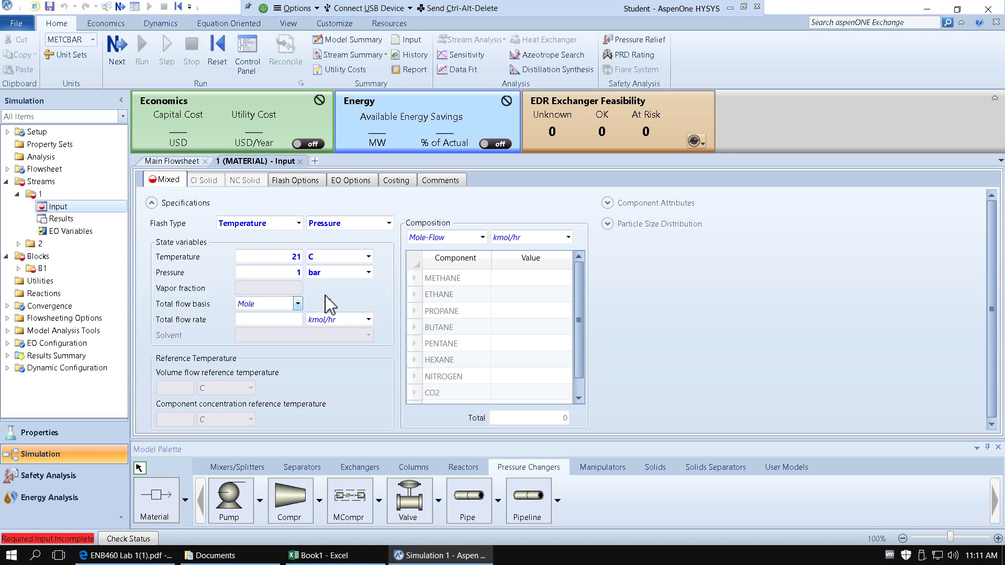
Set stream 1's total flow basis to Mass and its total flow rate to 100 tonne/hr.
{"action": "left_click", "coordinate": [298, 304]}
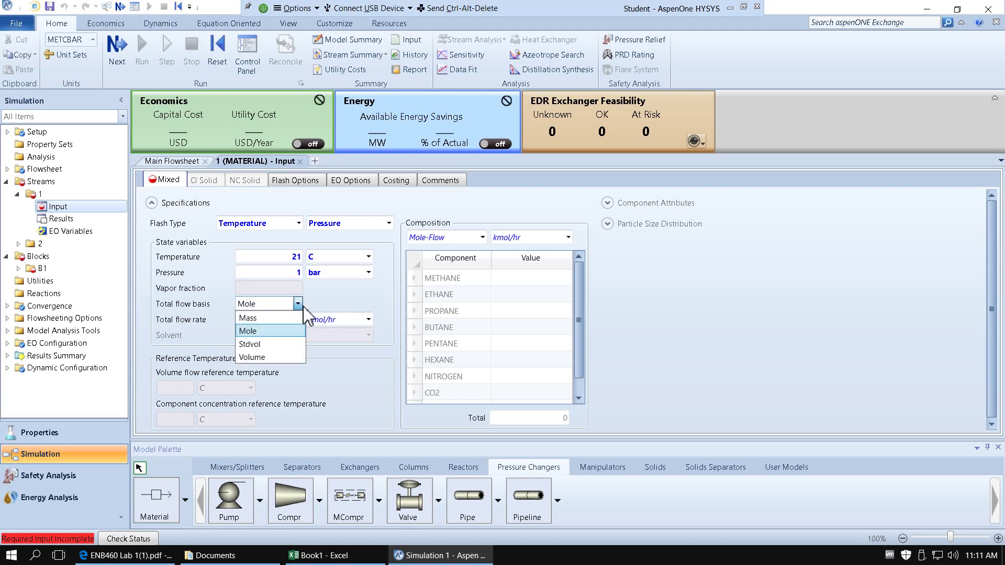
{"action": "left_click", "coordinate": [257, 319]}
{"action": "left_click", "coordinate": [265, 324]}
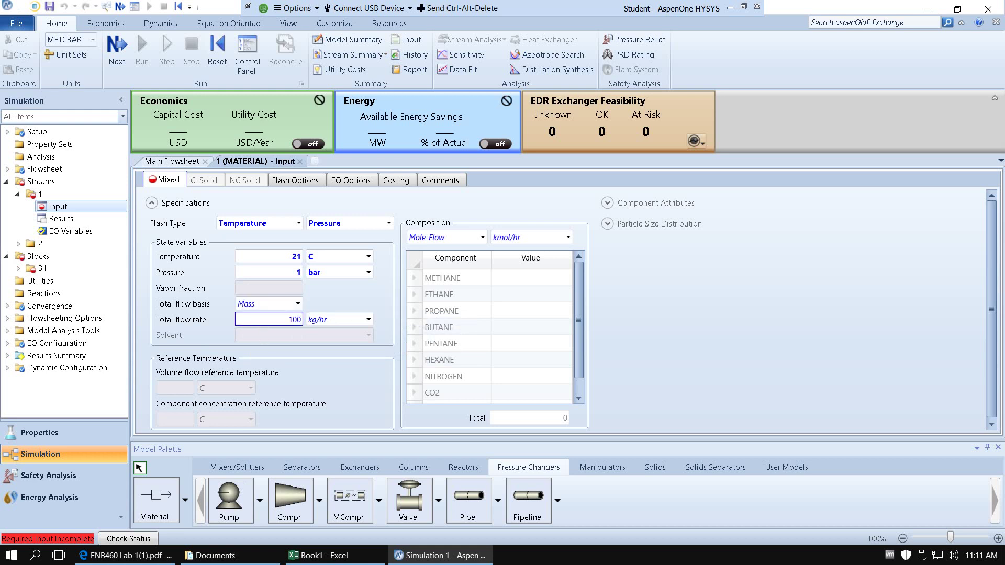
{"action": "left_click", "coordinate": [368, 320]}
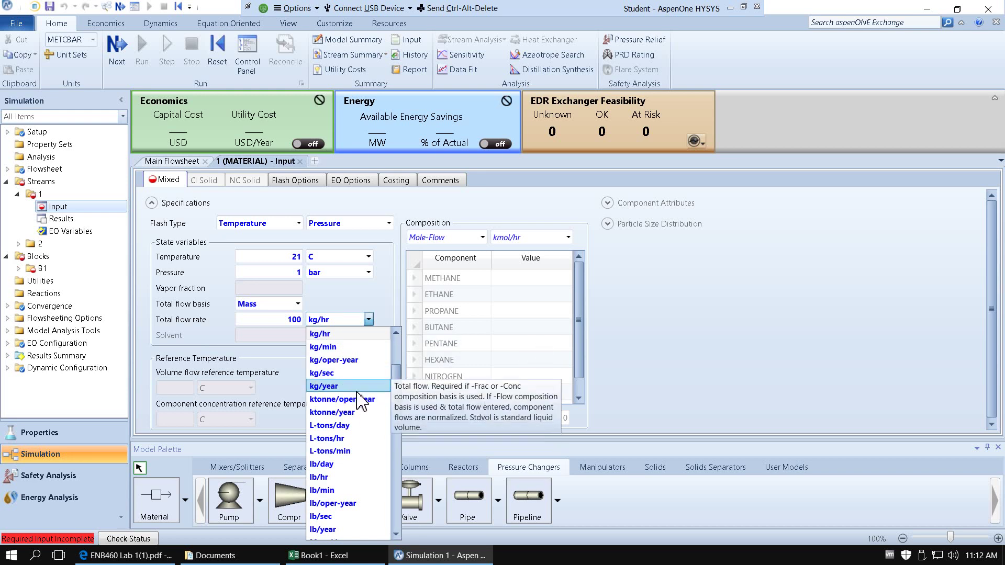
{"action": "scroll", "coordinate": [365, 419], "scroll_direction": "down", "scroll_amount": 2}
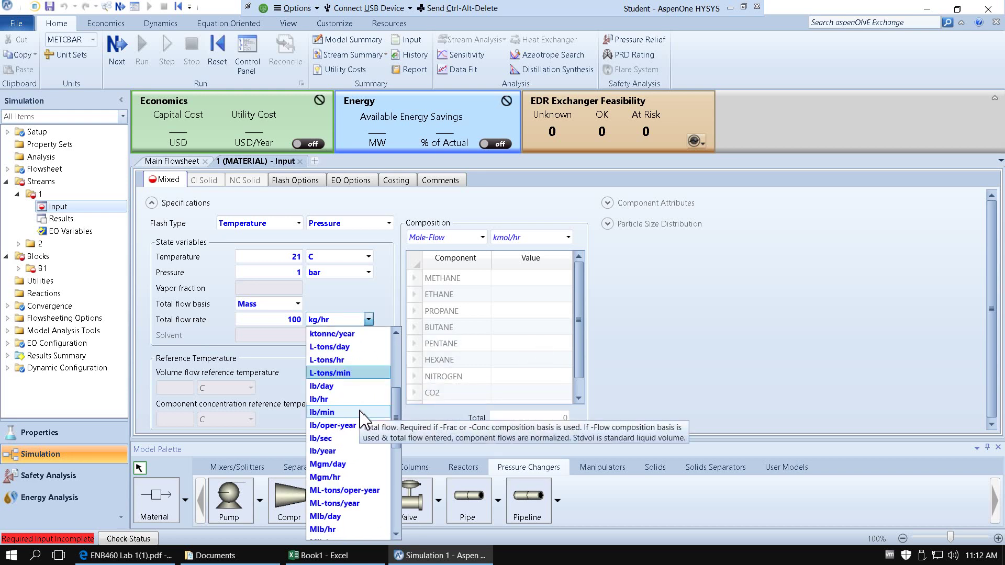
{"action": "scroll", "coordinate": [364, 419], "scroll_direction": "down", "scroll_amount": 6}
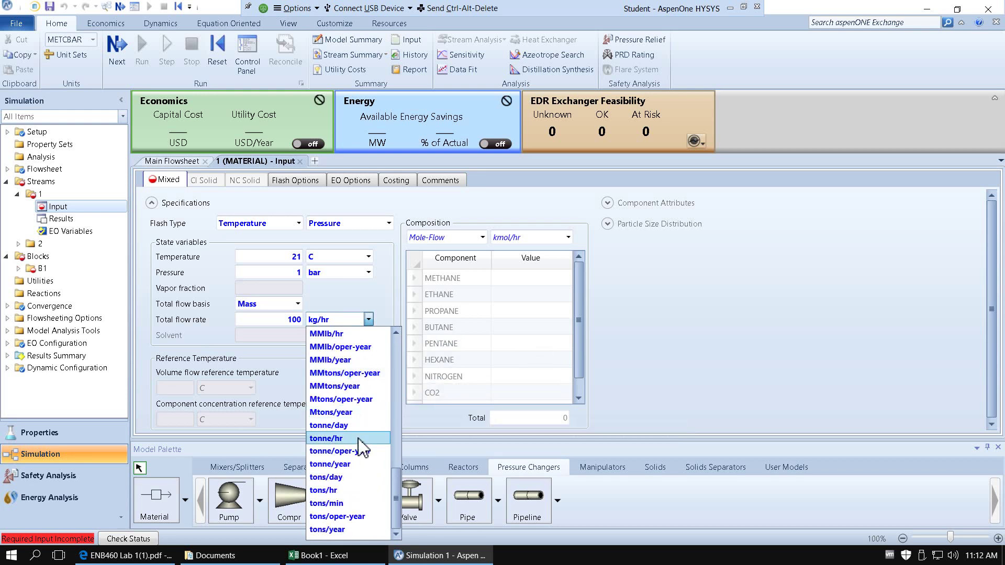
{"action": "left_click", "coordinate": [359, 439]}
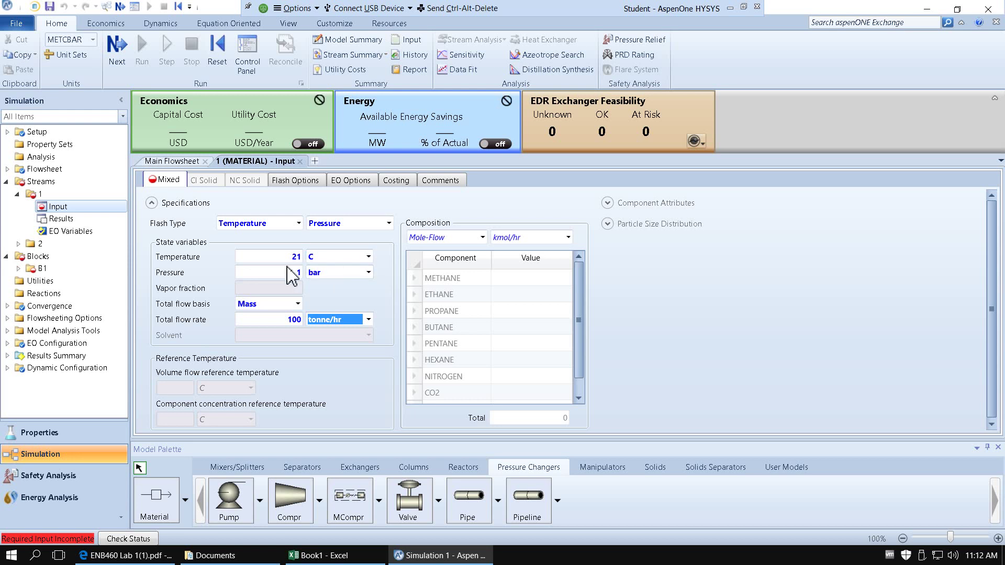
Review the units available for stream 1's temperature, pressure and total flow rate without changing any of them.
{"action": "left_click", "coordinate": [369, 257]}
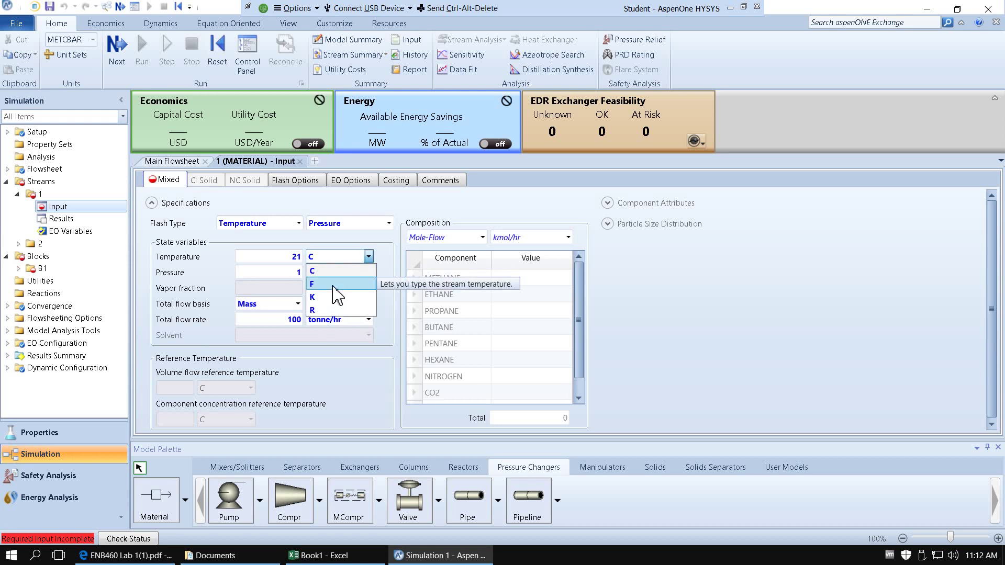
{"action": "left_click", "coordinate": [390, 259]}
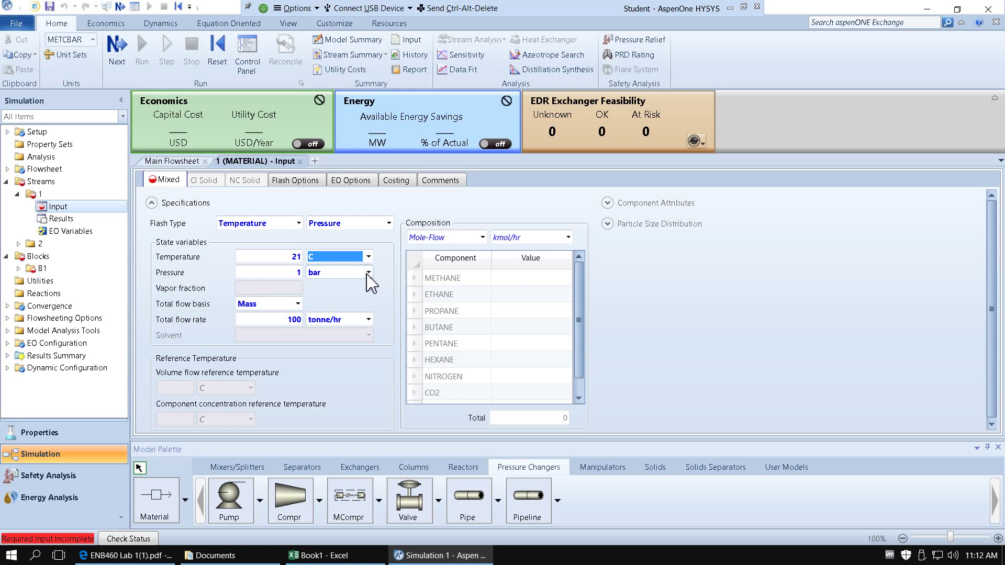
{"action": "left_click", "coordinate": [367, 273]}
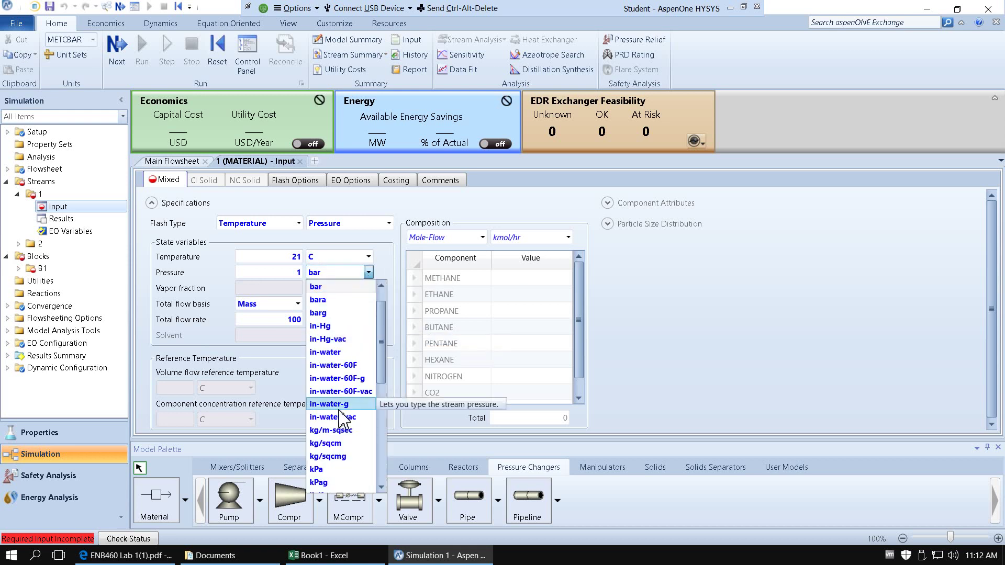
{"action": "left_click", "coordinate": [397, 303]}
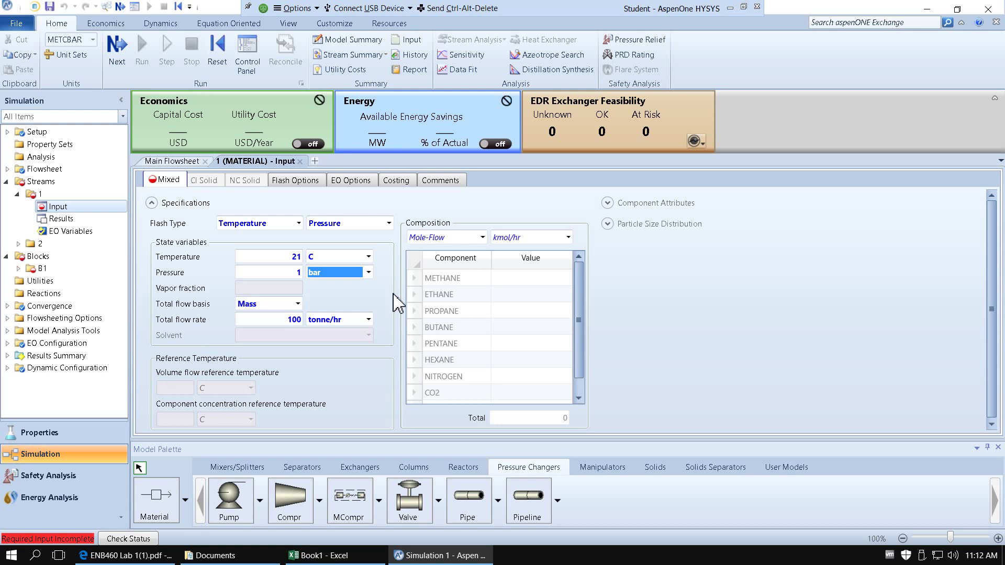
{"action": "left_click", "coordinate": [374, 296]}
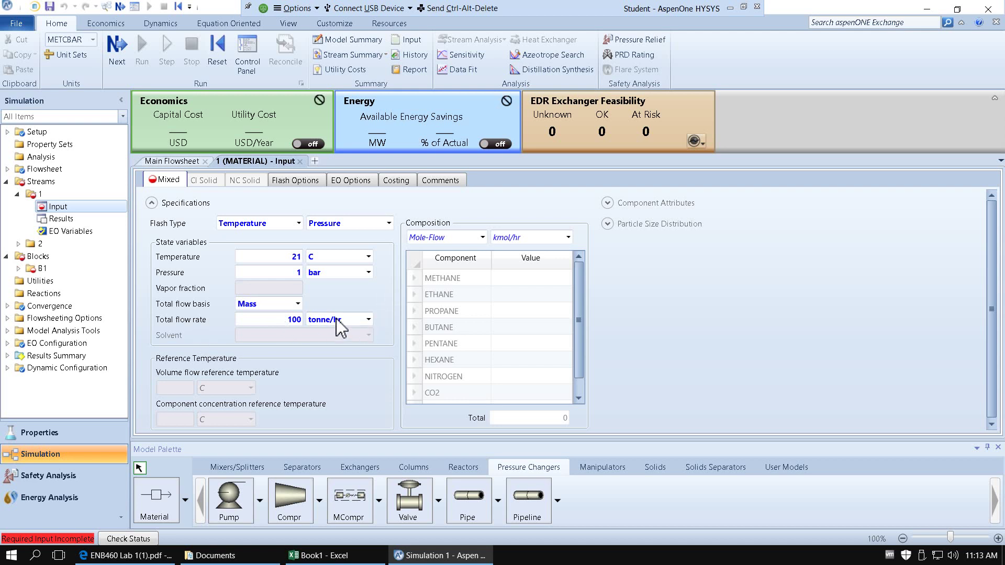
{"action": "left_click", "coordinate": [369, 320]}
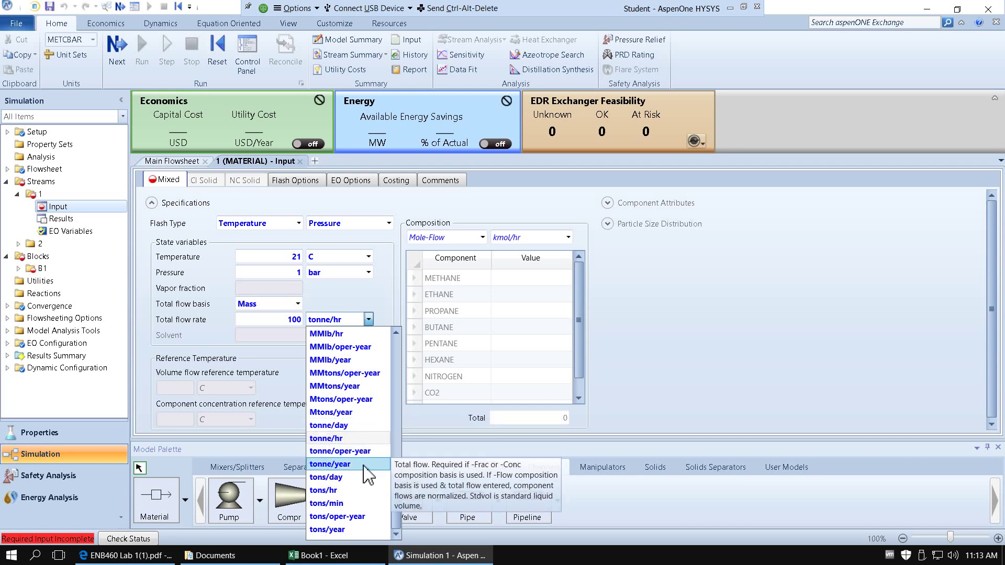
{"action": "left_click", "coordinate": [368, 320]}
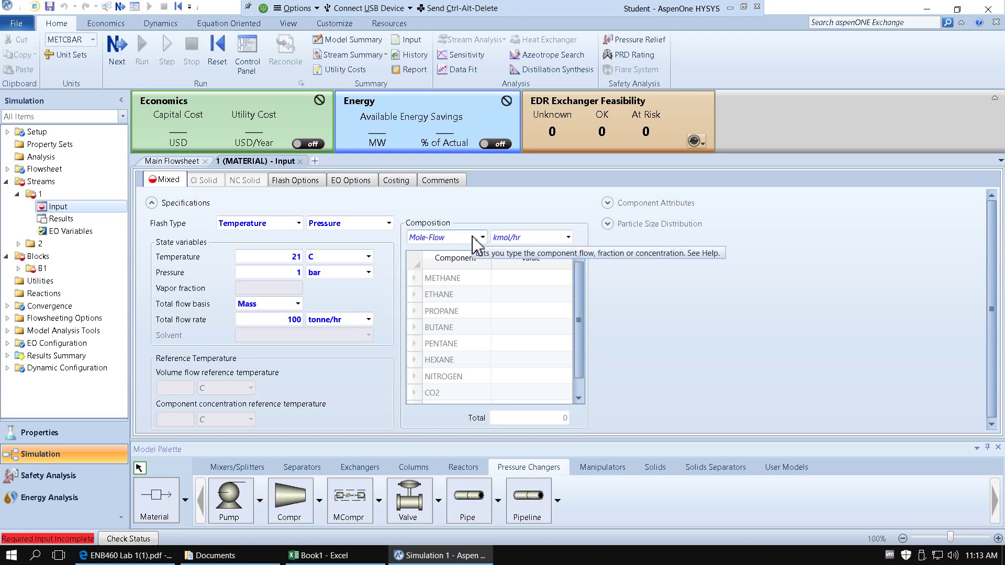
Look up the example molar composition of natural gas in the ENB460 Lab 1 PDF and return to the Aspen Plus simulation.
{"action": "left_click", "coordinate": [125, 556]}
{"action": "scroll", "coordinate": [335, 398], "scroll_direction": "down", "scroll_amount": 15}
{"action": "scroll", "coordinate": [322, 397], "scroll_direction": "down", "scroll_amount": 10}
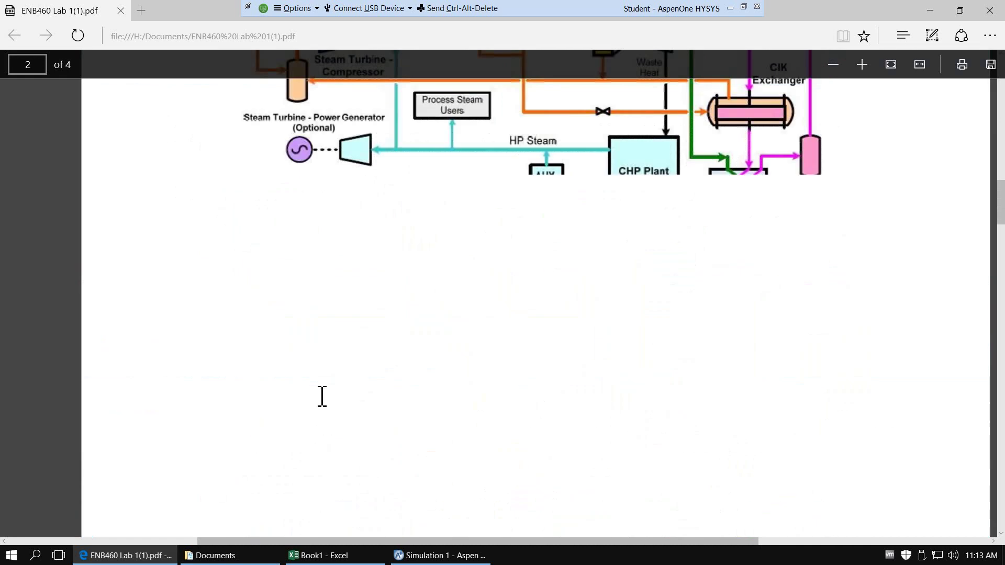
{"action": "scroll", "coordinate": [322, 397], "scroll_direction": "down", "scroll_amount": 20}
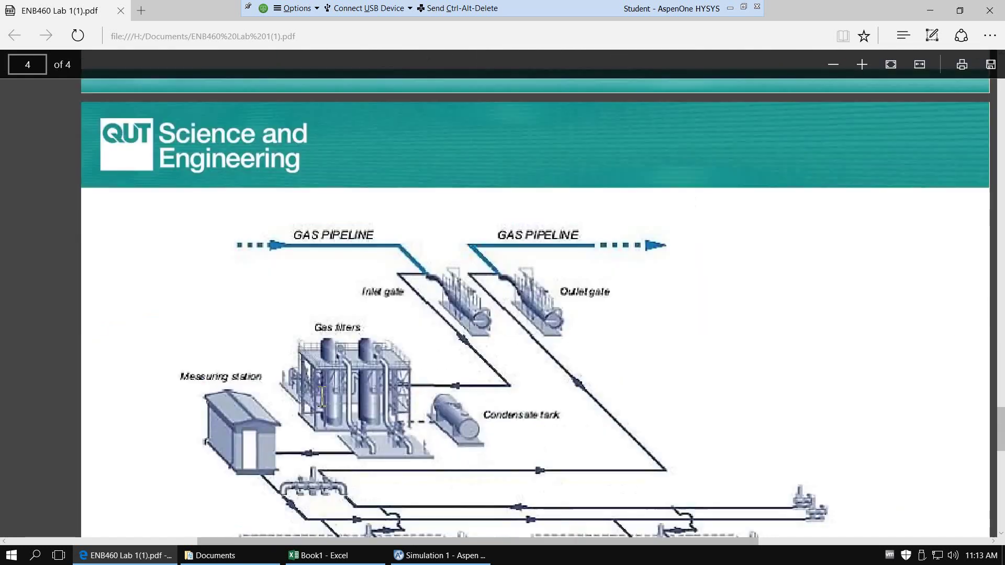
{"action": "scroll", "coordinate": [322, 396], "scroll_direction": "up", "scroll_amount": 8}
{"action": "scroll", "coordinate": [322, 397], "scroll_direction": "up", "scroll_amount": 8}
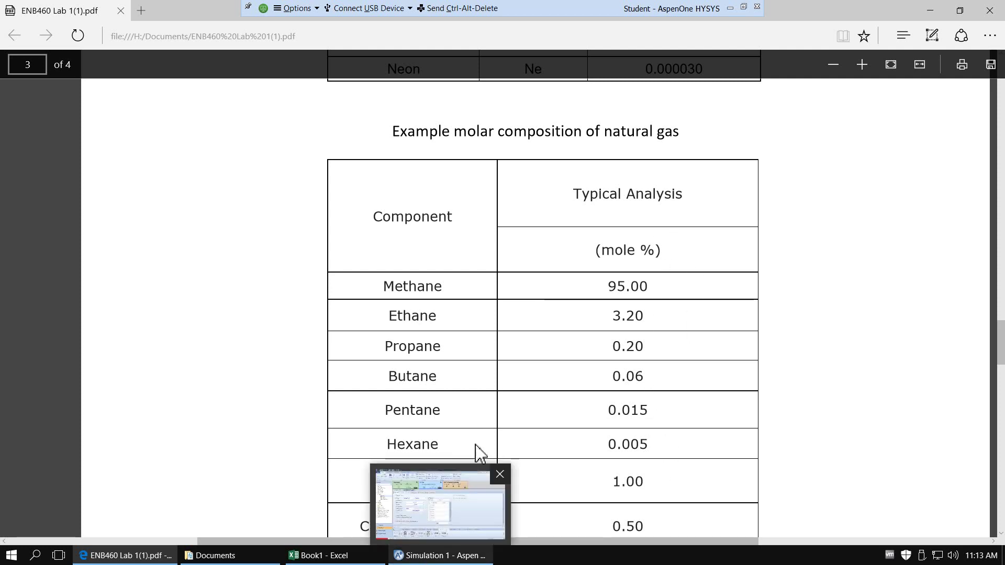
{"action": "left_click", "coordinate": [442, 556]}
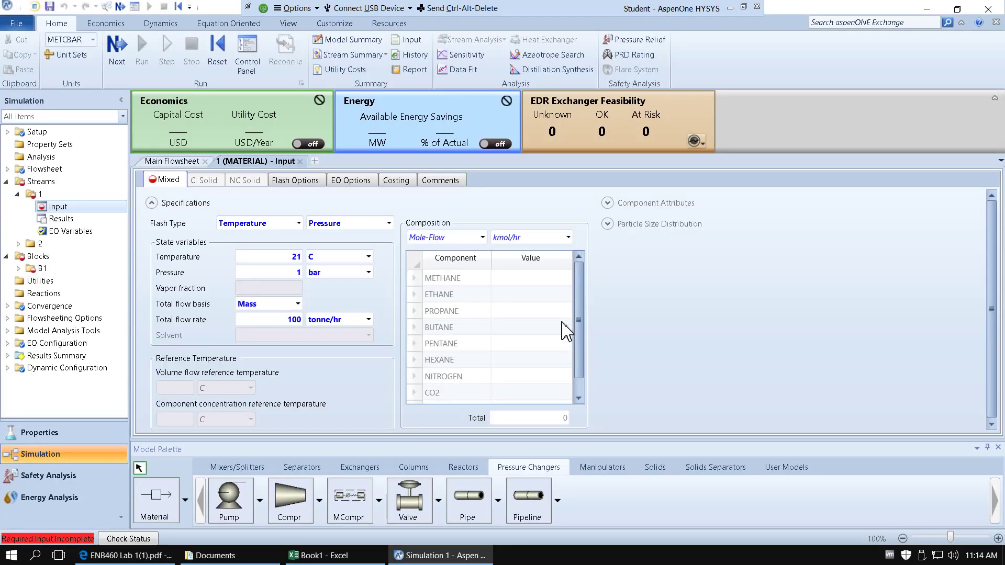
Set stream 1's composition basis to Mole-Frac and enter 0.95 for methane.
{"action": "left_click", "coordinate": [545, 279]}
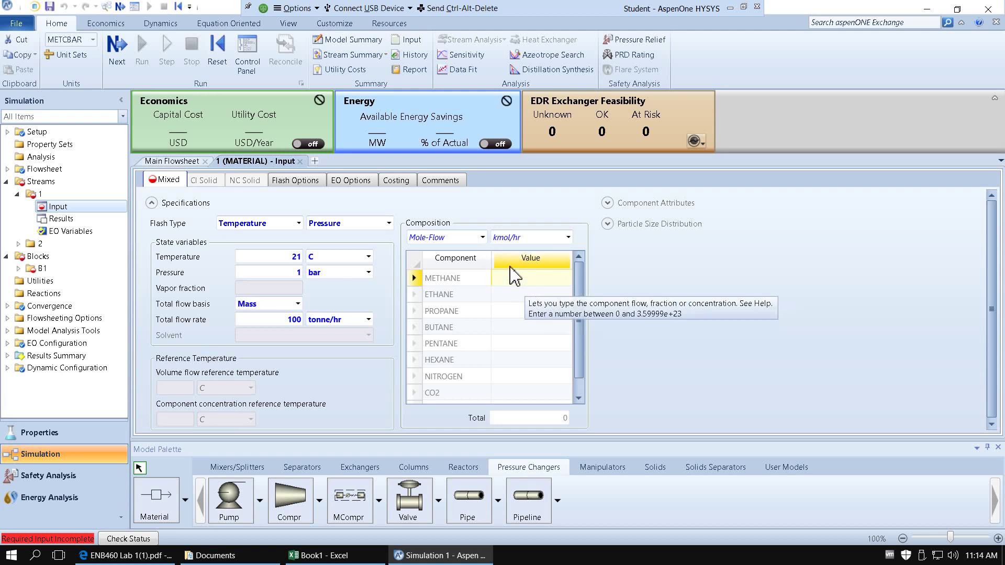
{"action": "left_click", "coordinate": [482, 237]}
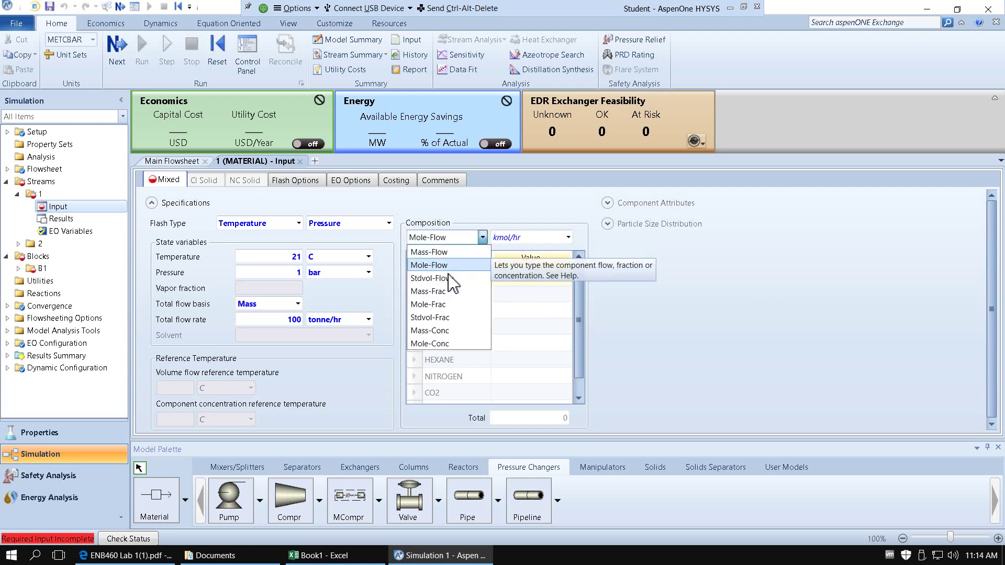
{"action": "left_click", "coordinate": [473, 311]}
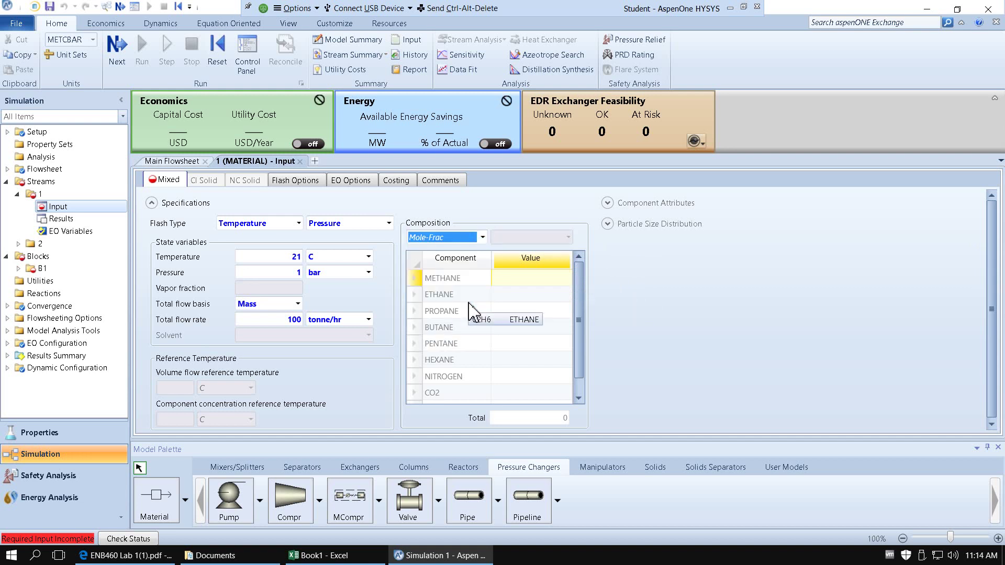
{"action": "left_click", "coordinate": [527, 281]}
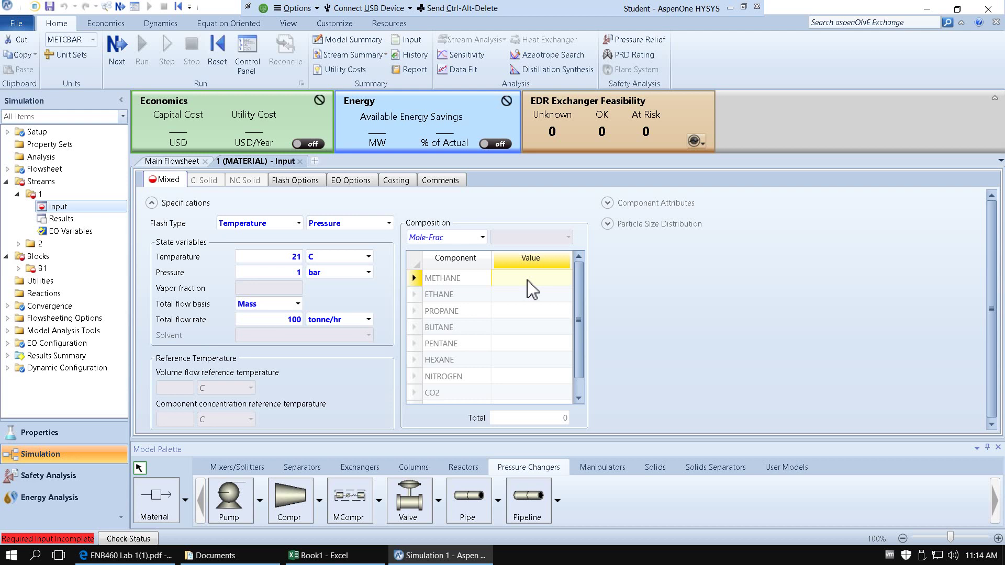
{"action": "left_click", "coordinate": [528, 281]}
{"action": "type", "text": ".95"}
Enter stream 1's mole fractions for ethane as 0.032, propane as 0.002 and butane as 0.0006.
{"action": "left_click", "coordinate": [529, 296]}
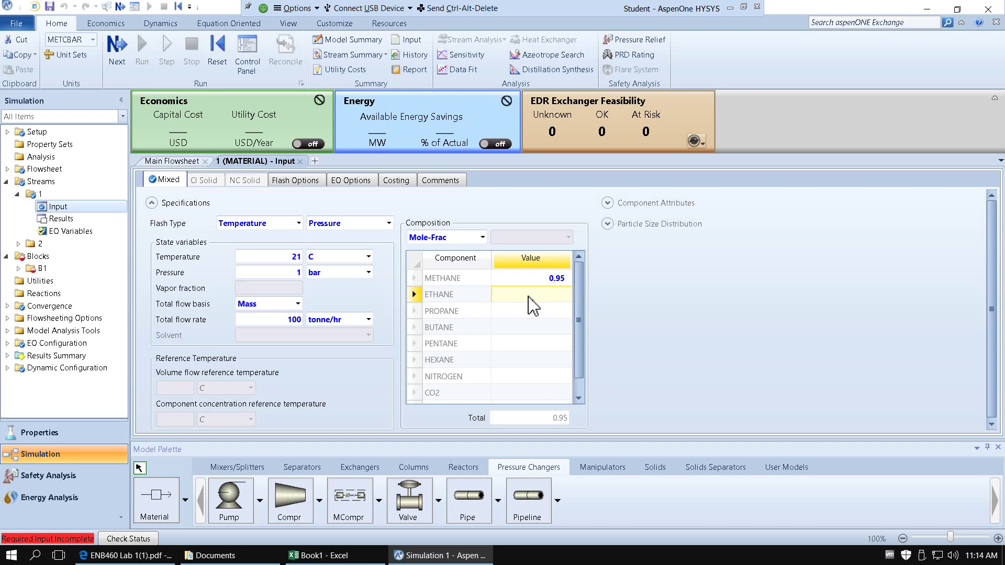
{"action": "type", "text": ".032"}
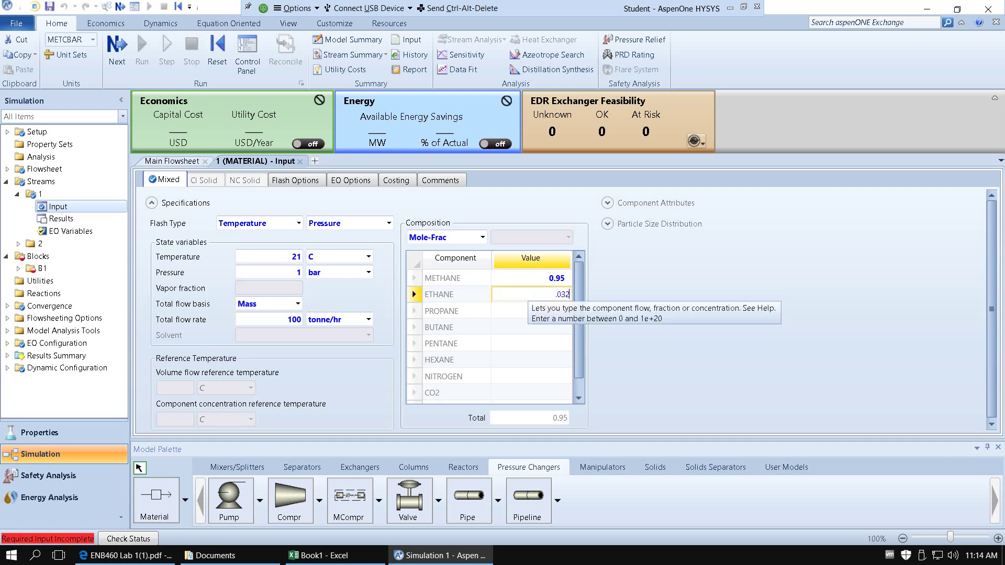
{"action": "key", "text": "Return"}
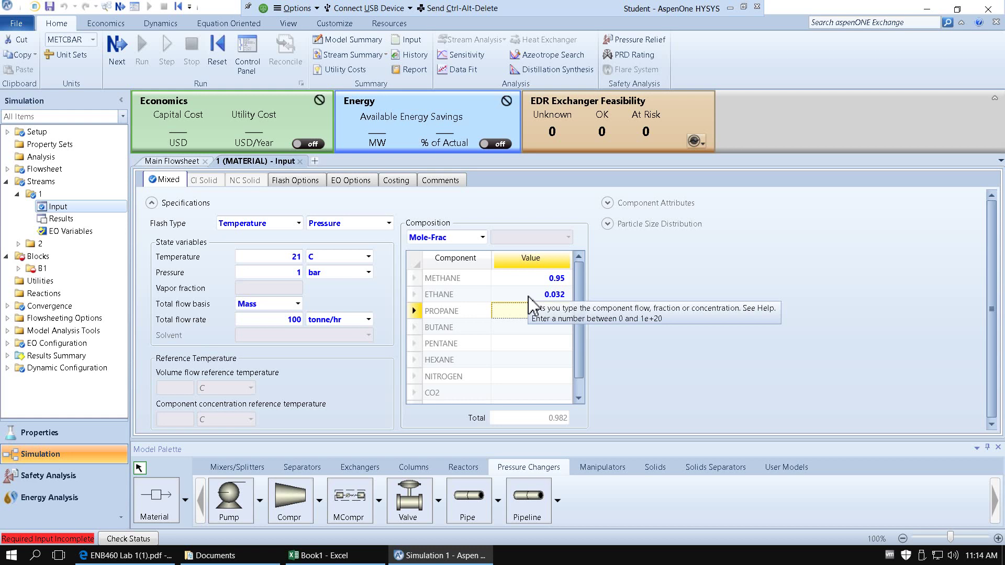
{"action": "type", "text": ".002"}
{"action": "key", "text": "Return"}
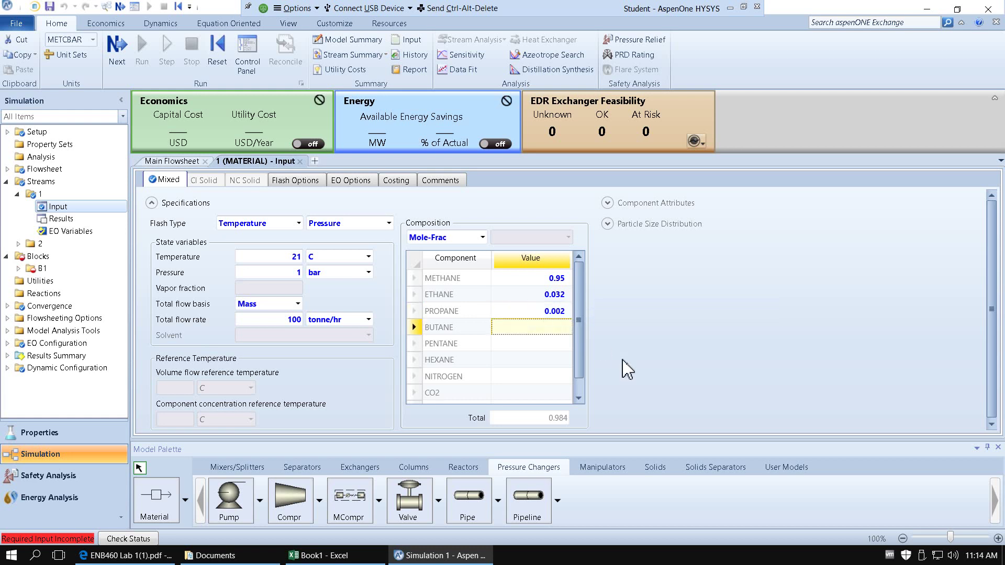
{"action": "type", "text": ".0006"}
{"action": "key", "text": "Return"}
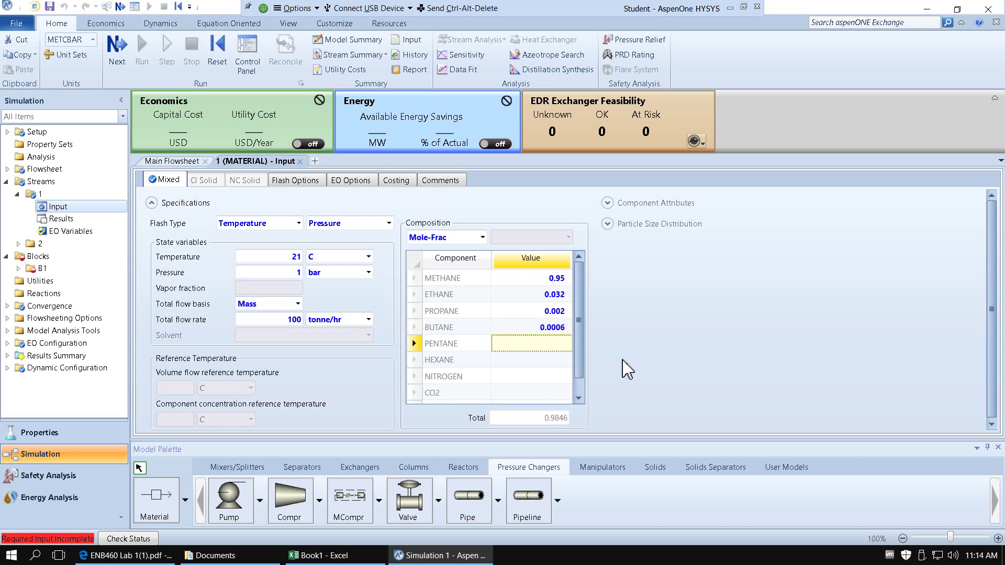
Enter stream 1's mole fractions for pentane as 0.00015, hexane as 0.00005 and nitrogen as 0.01.
{"action": "type", "text": ".00015"}
{"action": "key", "text": "Return"}
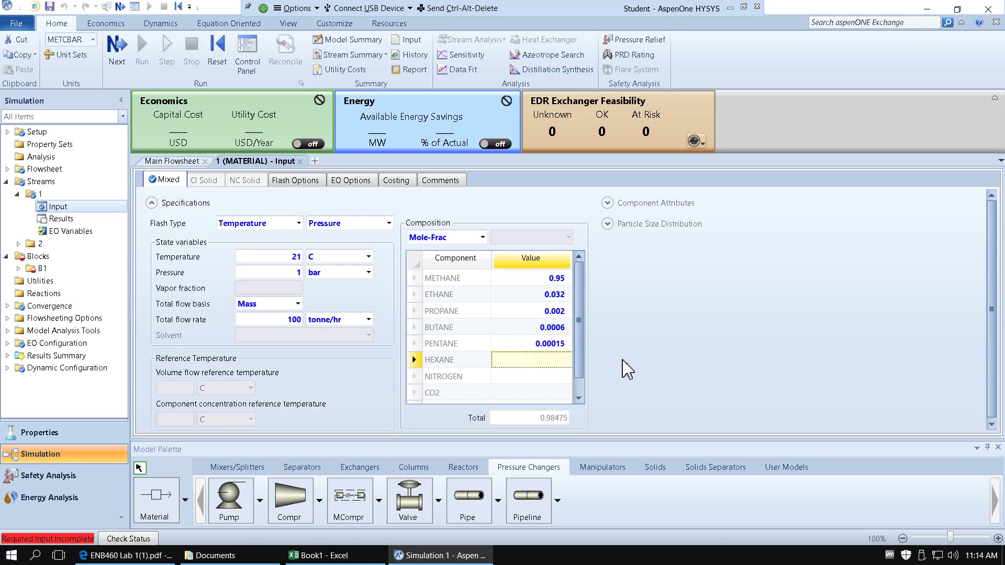
{"action": "type", "text": ".00005"}
{"action": "key", "text": "Return"}
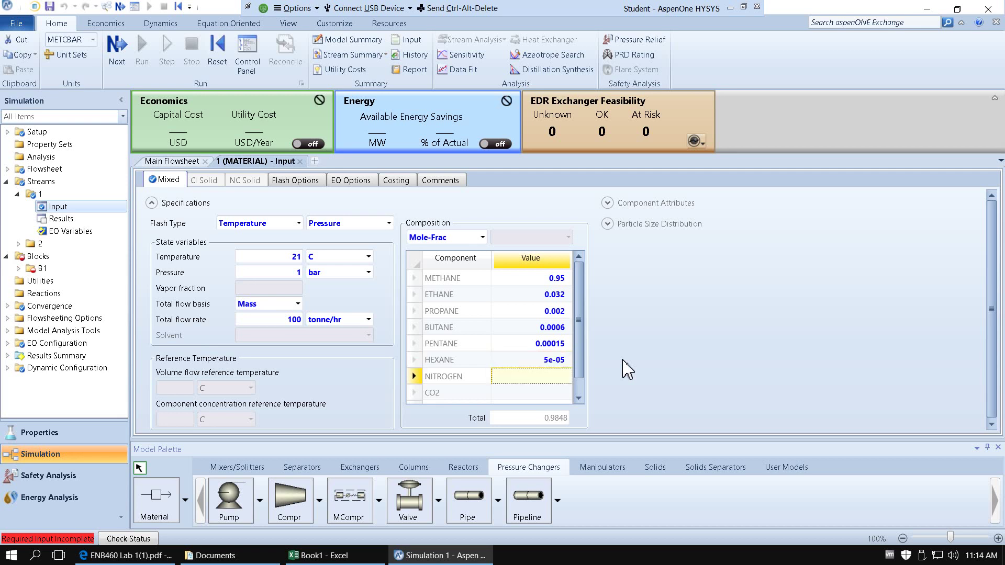
{"action": "type", "text": ".01"}
{"action": "key", "text": "Return"}
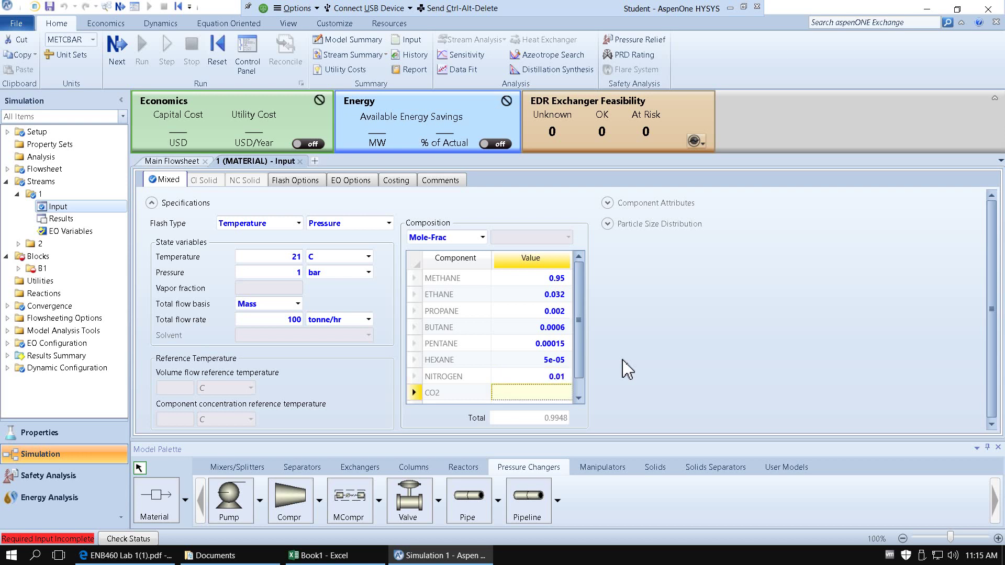
Enter stream 1's mole fractions for CO2 as 0.005 and O2 as 0.0002.
{"action": "type", "text": ".005"}
{"action": "key", "text": "Return"}
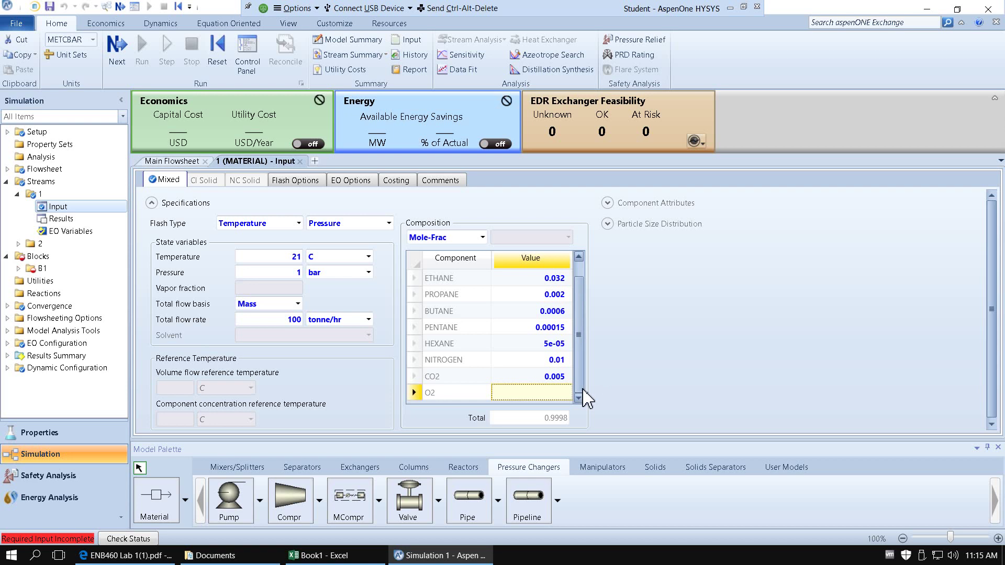
{"action": "type", "text": ".02"}
{"action": "key", "text": "BackSpace"}
{"action": "key", "text": "Return"}
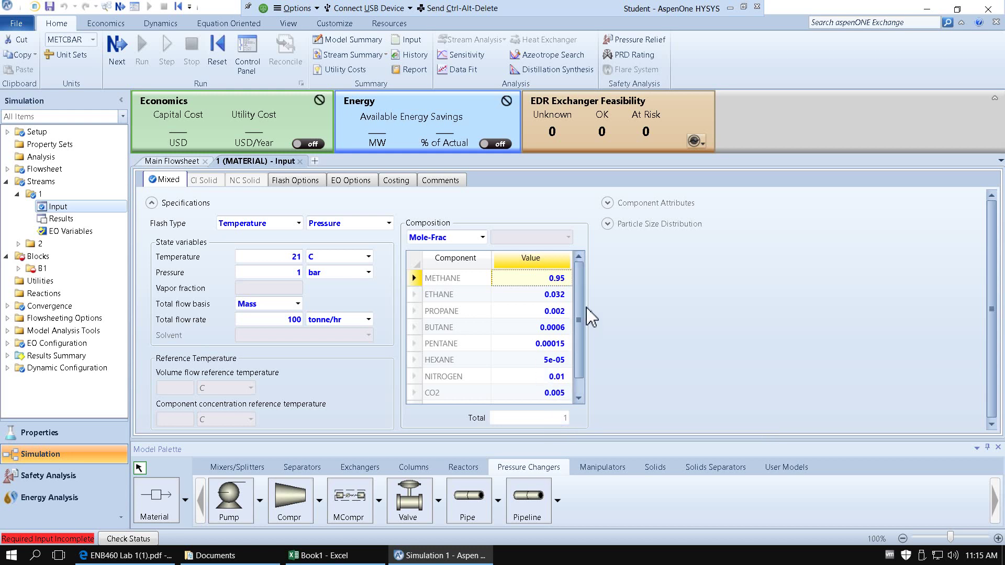
Check stream 1's component mole fractions from methane to O2 and go to the next required input, compressor B1's setup.
{"action": "scroll", "coordinate": [590, 317], "scroll_direction": "down", "scroll_amount": 1}
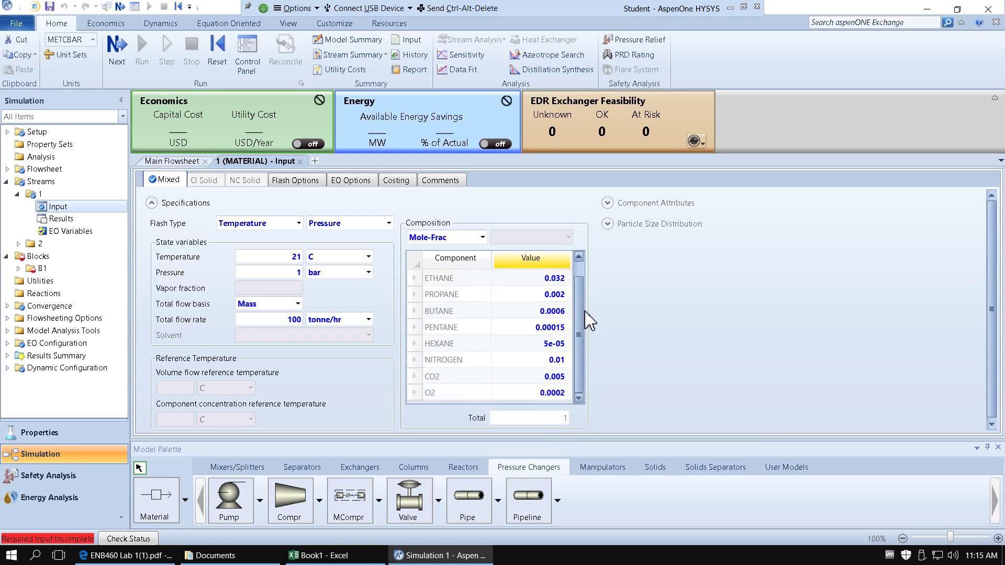
{"action": "scroll", "coordinate": [590, 309], "scroll_direction": "up", "scroll_amount": 1}
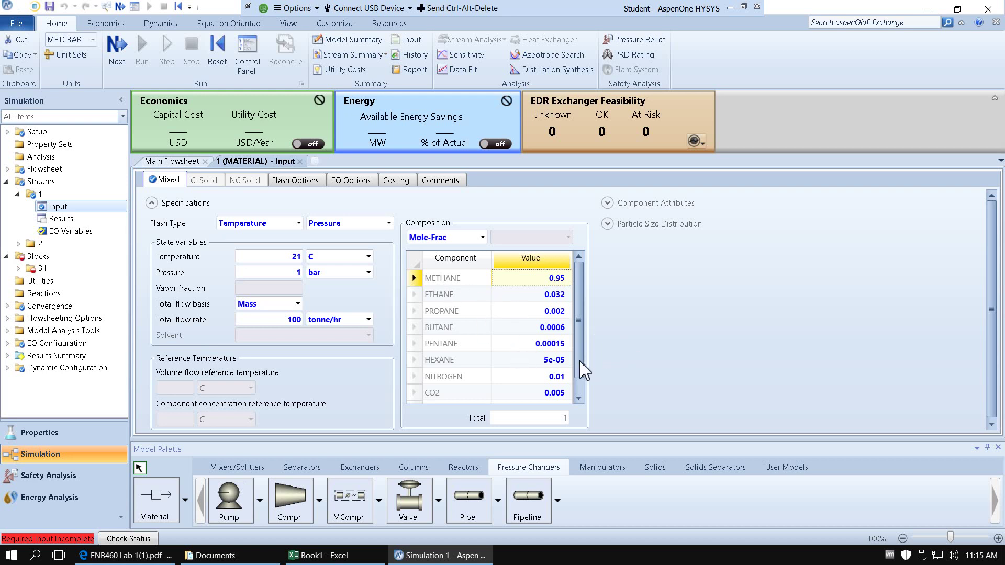
{"action": "left_click", "coordinate": [579, 397]}
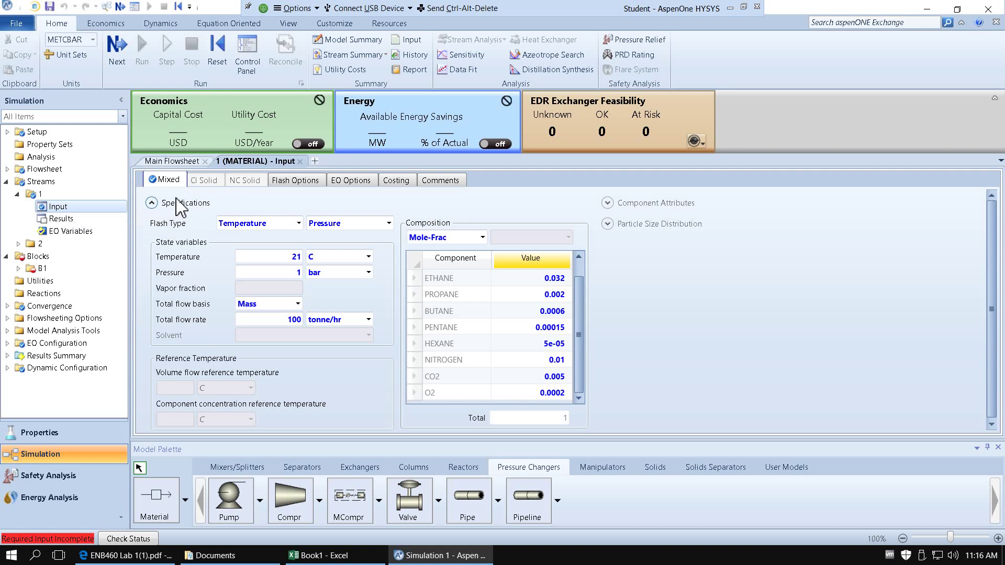
{"action": "left_click", "coordinate": [117, 67]}
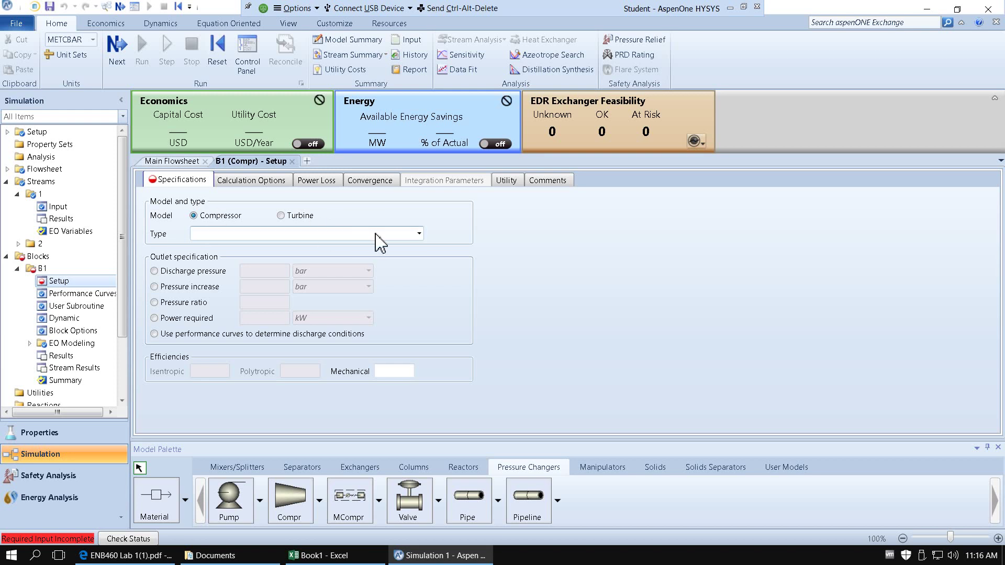
Set compressor B1's type to Isentropic using ASME method and look up the required outlet pressure in the ENB460 Lab 1 PDF.
{"action": "left_click", "coordinate": [419, 234]}
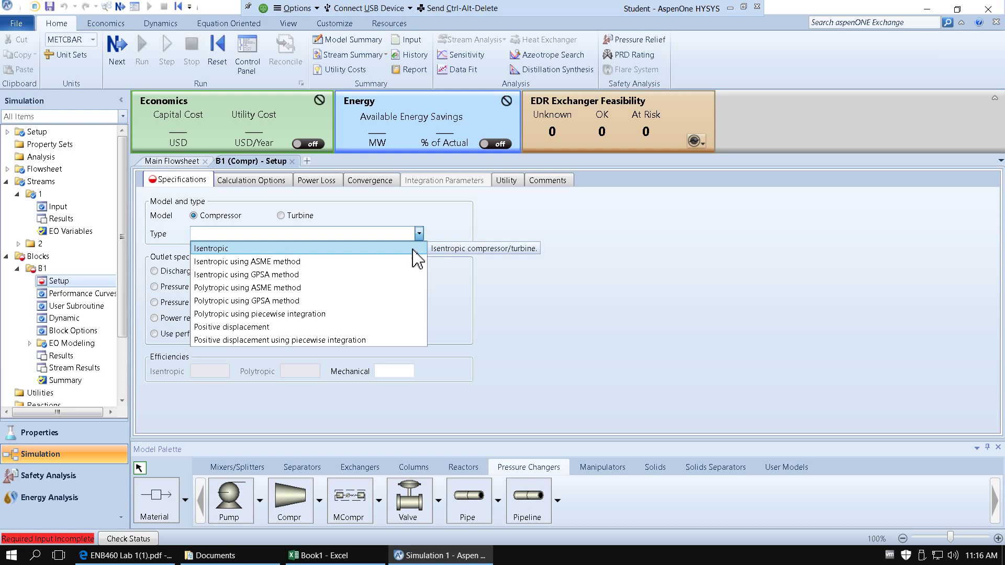
{"action": "left_click", "coordinate": [324, 262]}
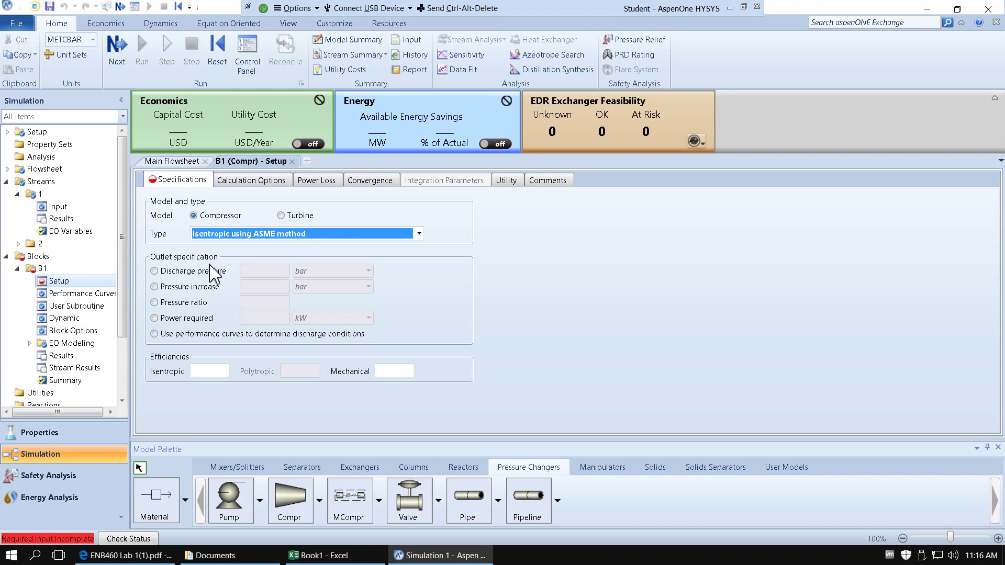
{"action": "left_click", "coordinate": [149, 556]}
{"action": "scroll", "coordinate": [296, 433], "scroll_direction": "down", "scroll_amount": 1}
{"action": "scroll", "coordinate": [291, 426], "scroll_direction": "up", "scroll_amount": 15}
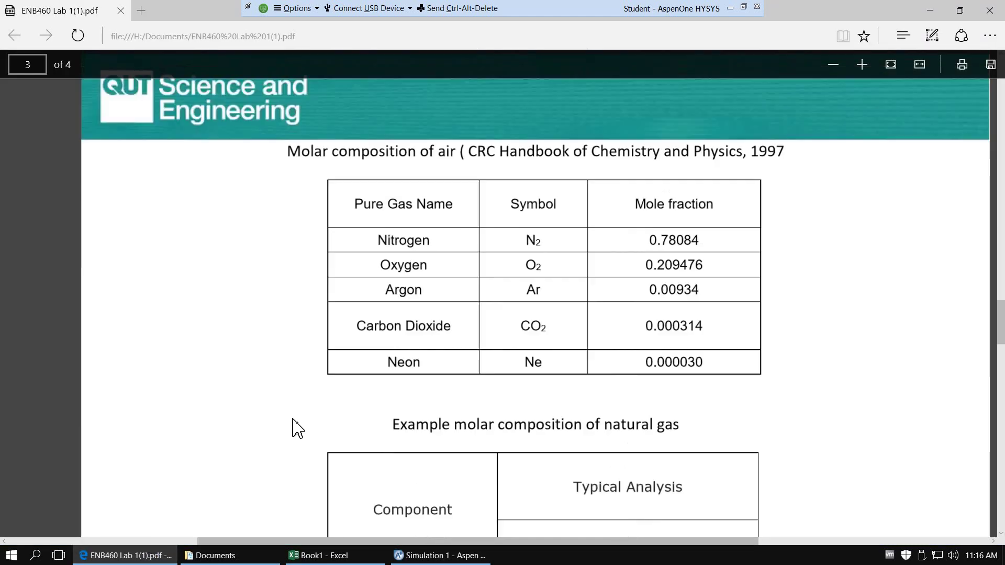
{"action": "scroll", "coordinate": [291, 420], "scroll_direction": "up", "scroll_amount": 10}
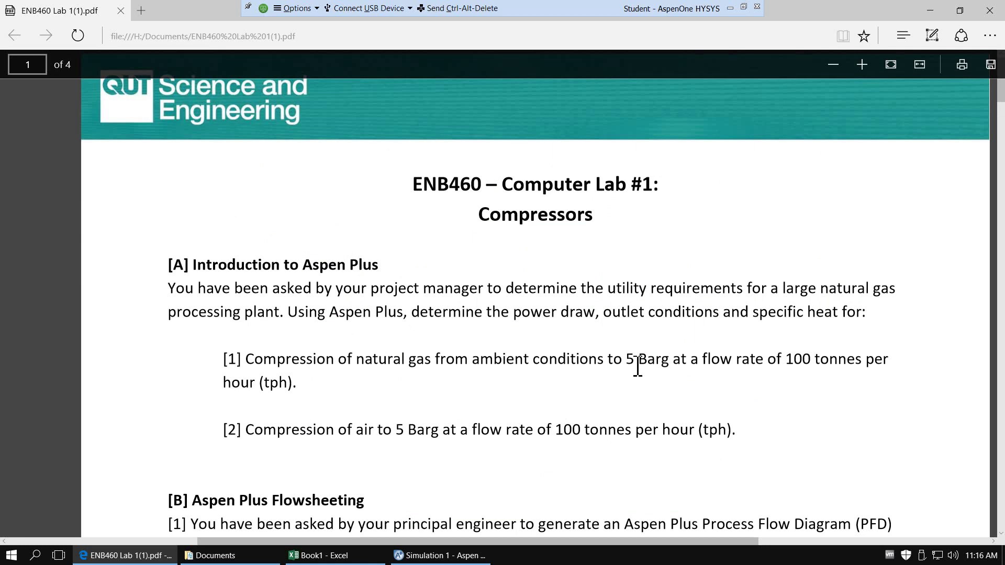
Back in Aspen Plus, specify compressor B1's outlet by a discharge pressure of 6 bar.
{"action": "left_click", "coordinate": [442, 556]}
{"action": "left_click", "coordinate": [224, 272]}
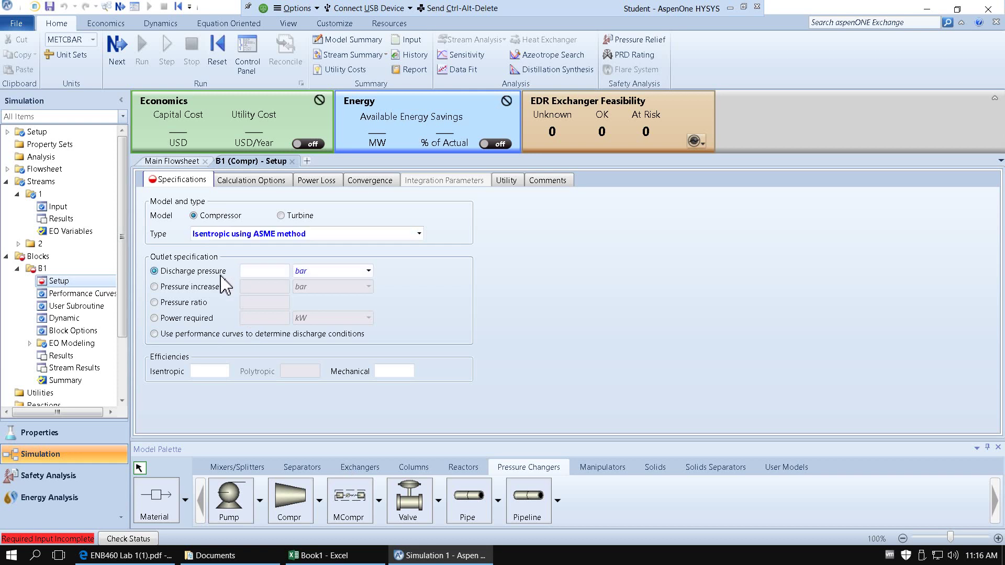
{"action": "left_click", "coordinate": [280, 272]}
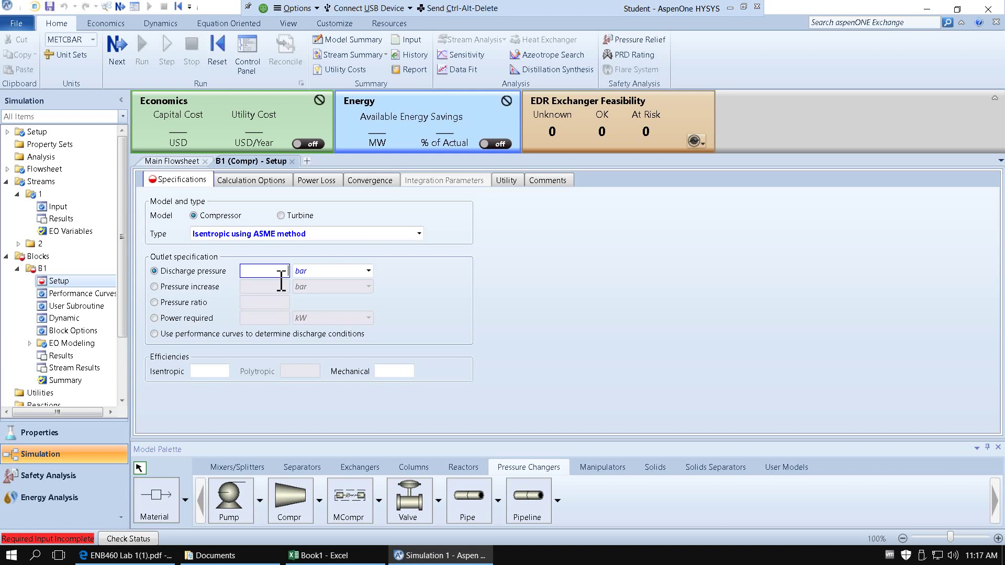
{"action": "type", "text": "6"}
{"action": "key", "text": "Return"}
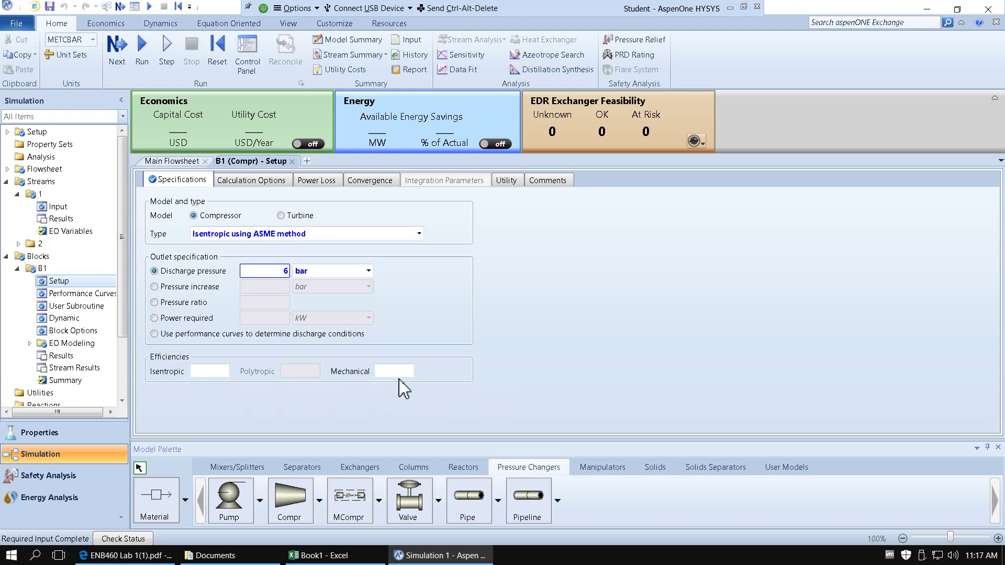
Set compressor B1's isentropic efficiency to 0.8 and its mechanical efficiency to 0.9.
{"action": "left_click", "coordinate": [227, 372]}
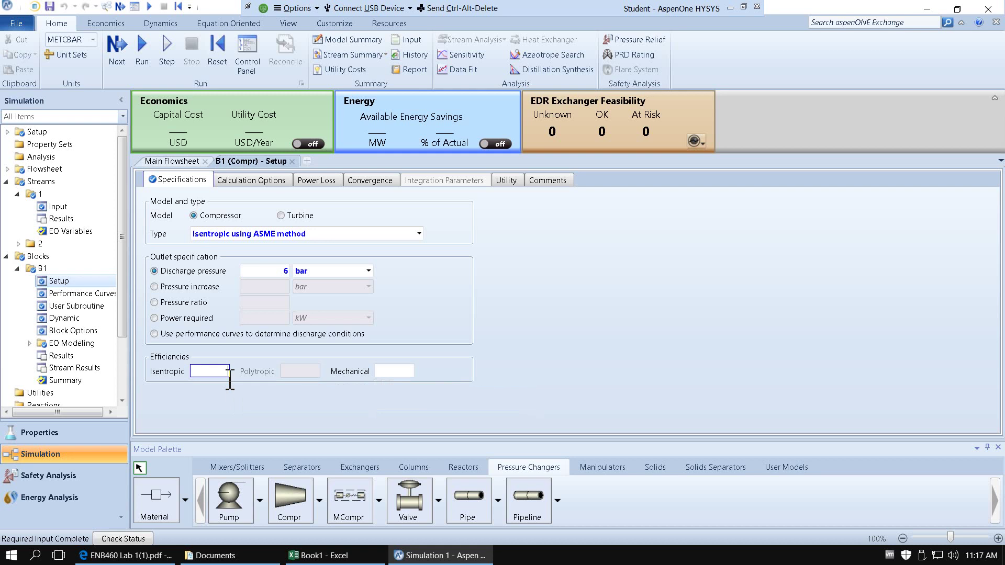
{"action": "type", "text": "0.8"}
{"action": "left_click", "coordinate": [397, 373]}
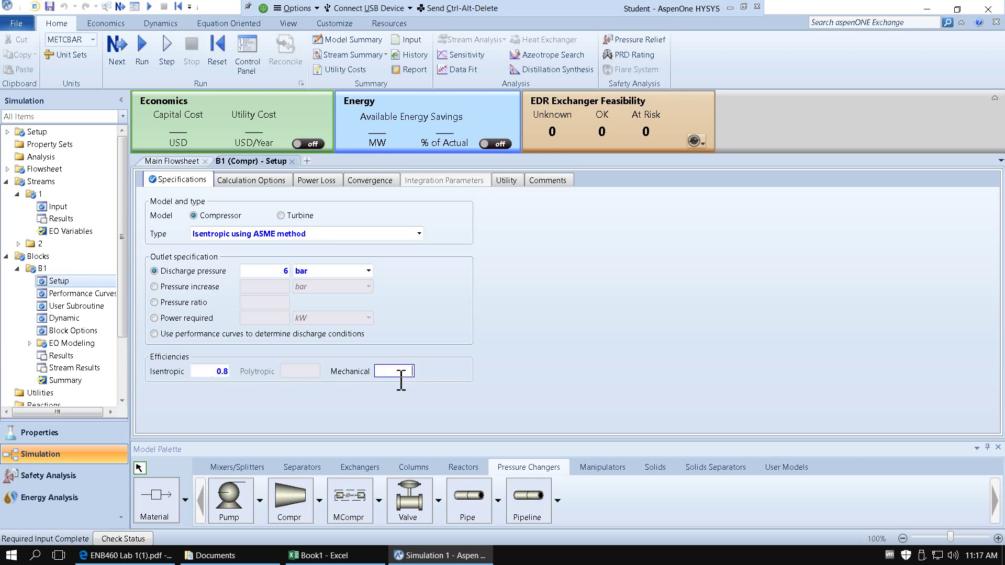
{"action": "type", "text": "0.9"}
{"action": "key", "text": "Return"}
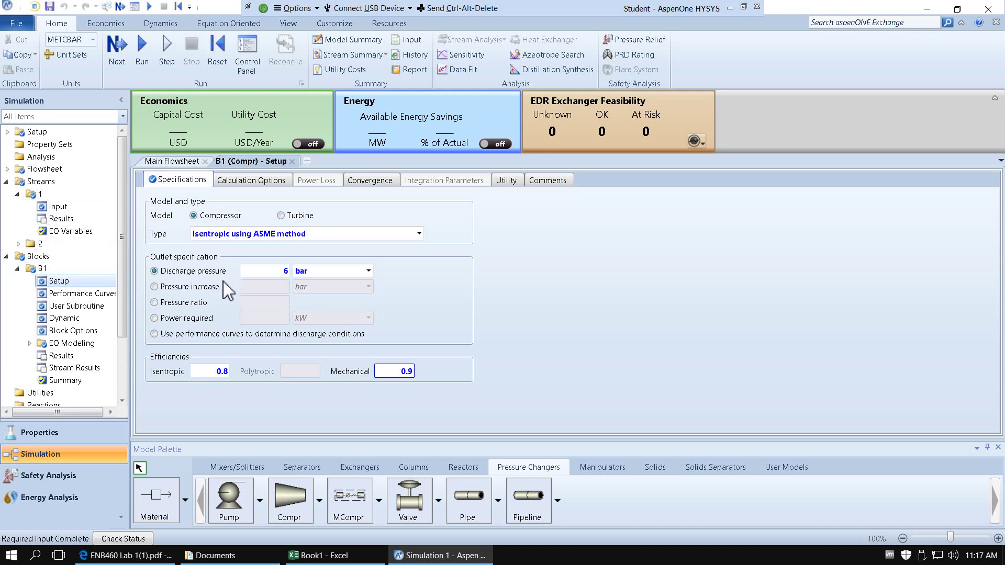
Run the simulation and check in the lab PDF which results have to be reported.
{"action": "left_click", "coordinate": [117, 73]}
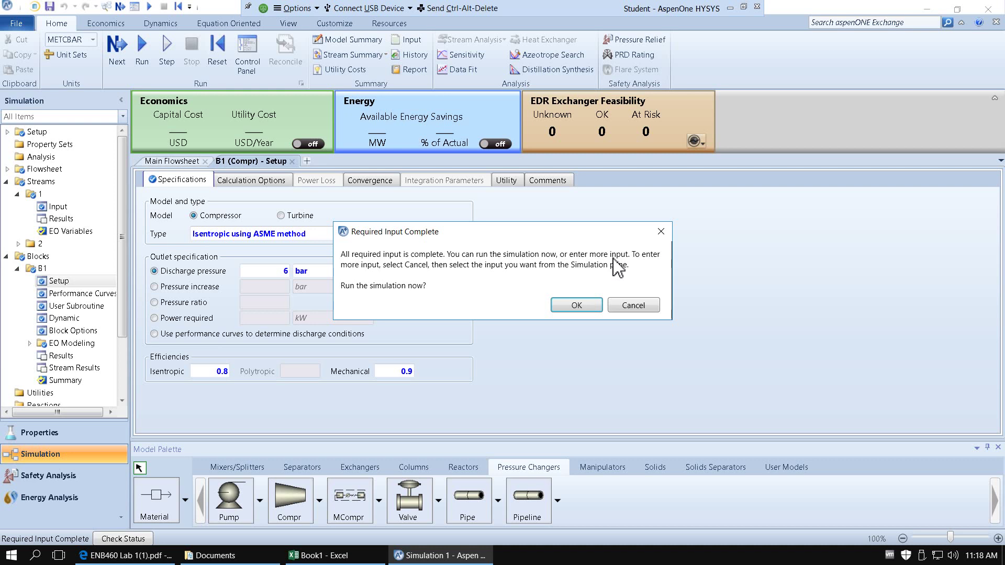
{"action": "left_click", "coordinate": [577, 306]}
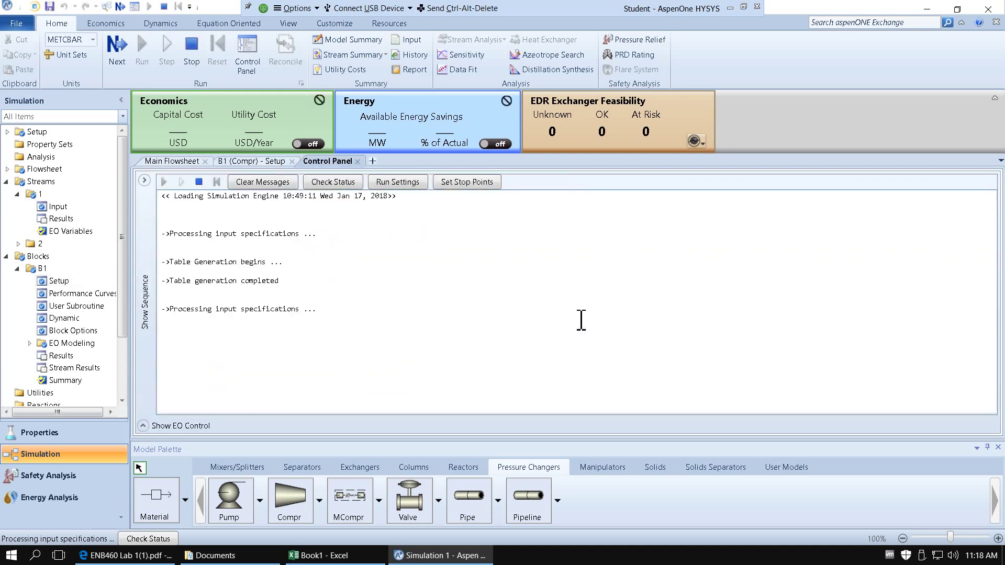
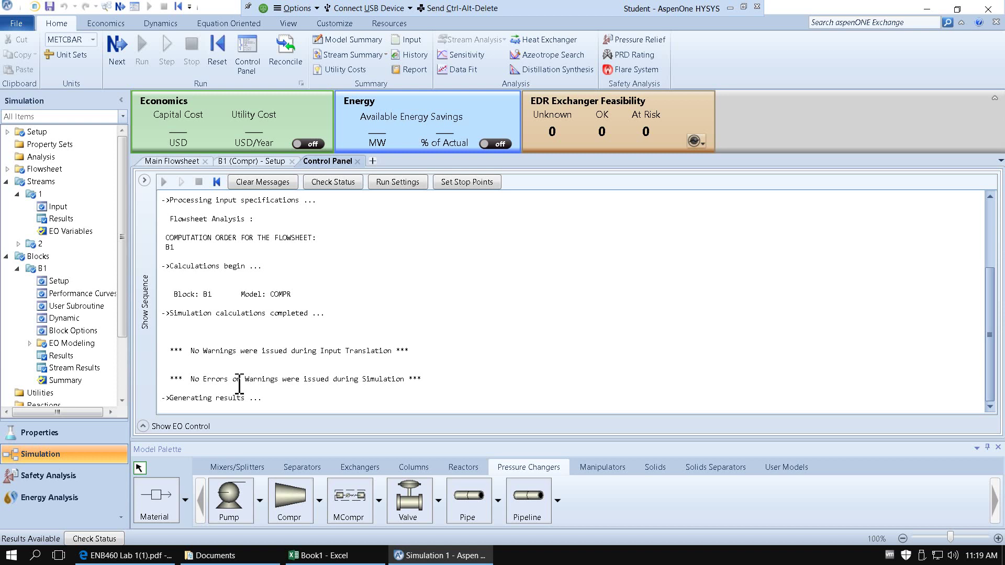
{"action": "left_click", "coordinate": [149, 557]}
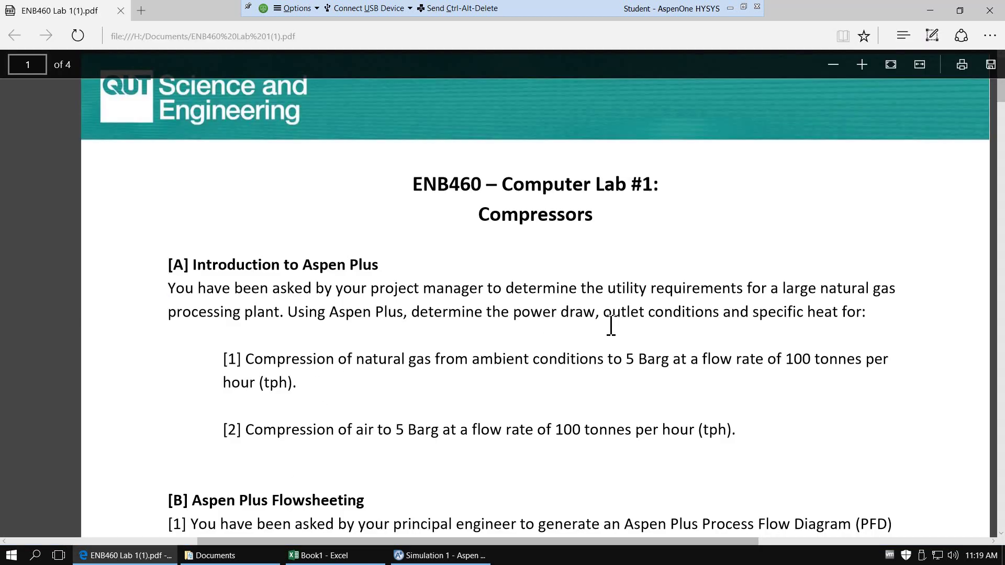
{"action": "left_click", "coordinate": [393, 560]}
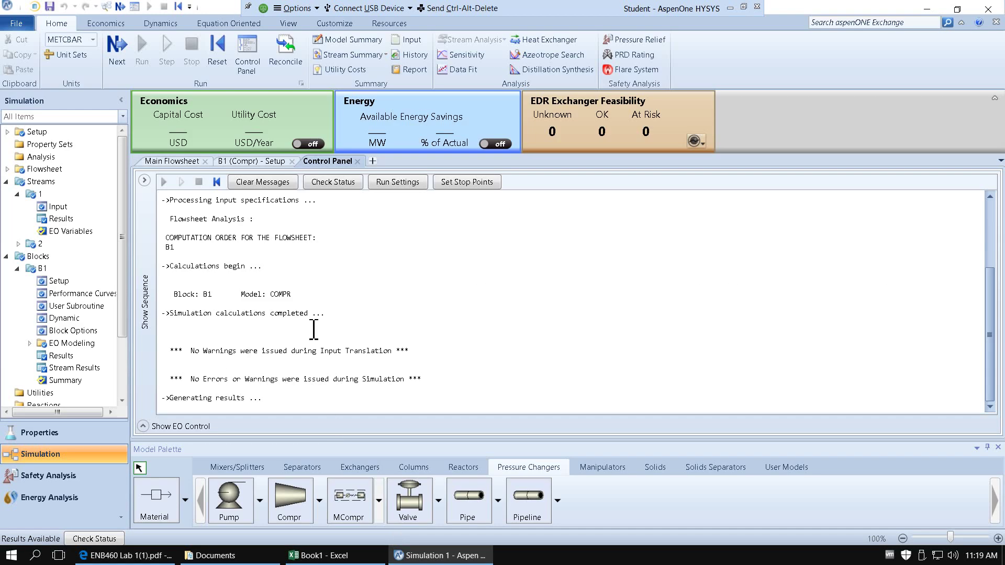
Open compressor B1's results and review the summary of power, efficiencies and outlet conditions.
{"action": "left_click", "coordinate": [173, 161]}
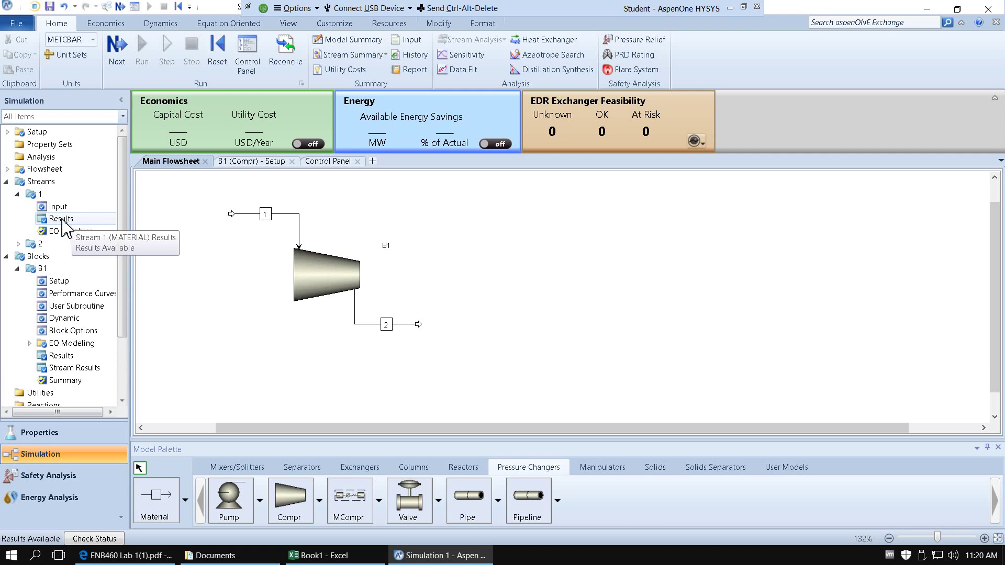
{"action": "double_click", "coordinate": [54, 358]}
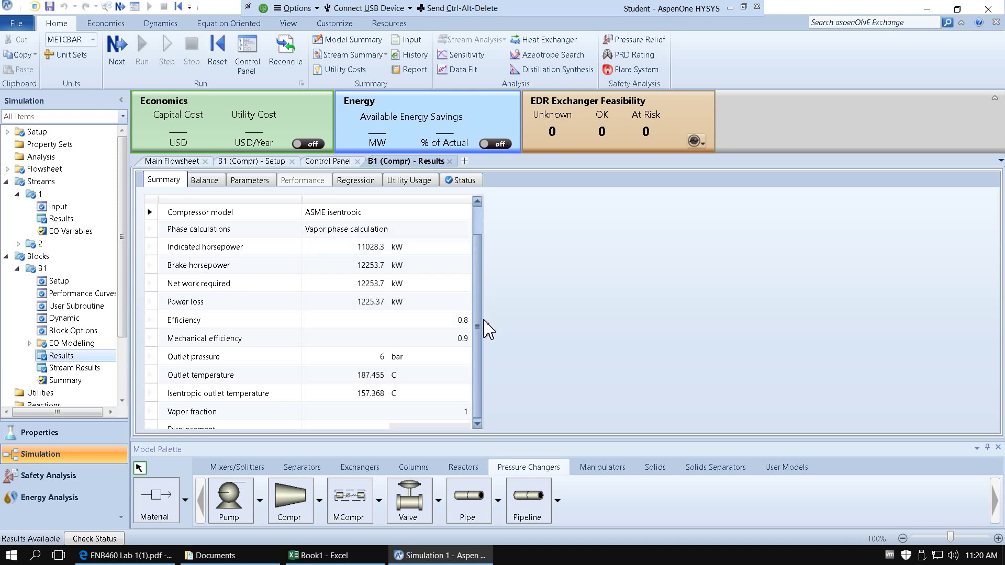
{"action": "scroll", "coordinate": [360, 386], "scroll_direction": "down", "scroll_amount": 1}
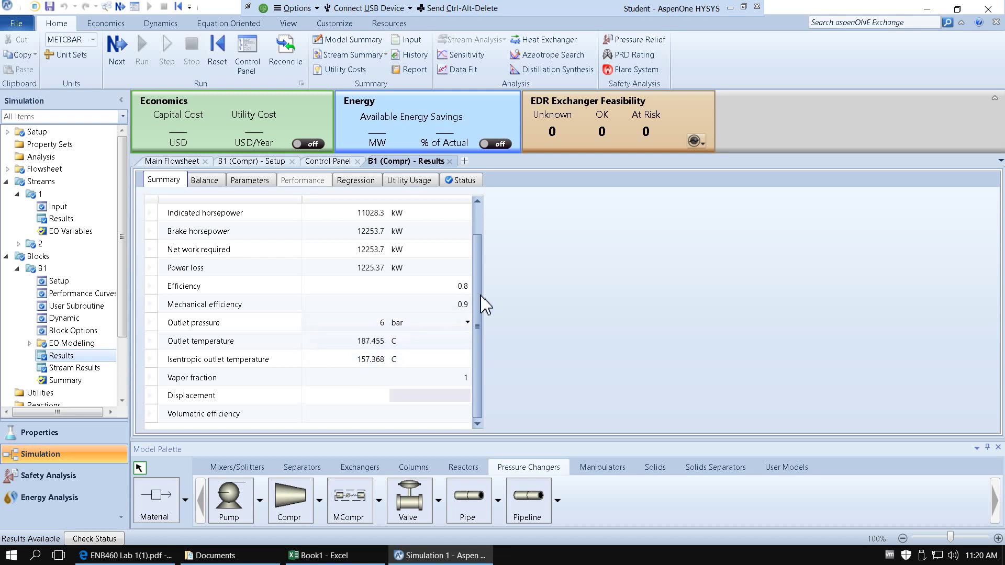
{"action": "scroll", "coordinate": [478, 272], "scroll_direction": "up", "scroll_amount": 1}
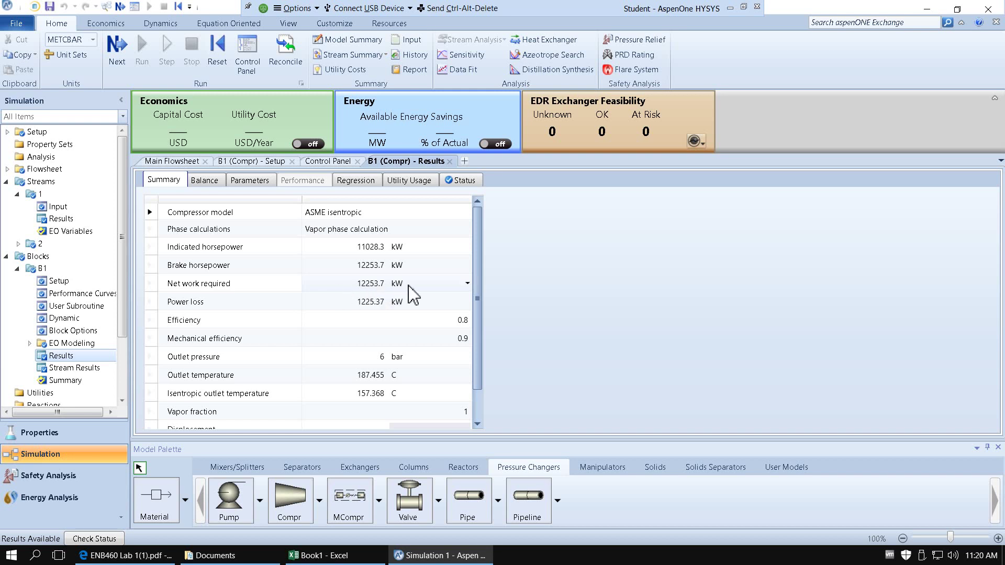
Display B1's net work required in MW in the results summary.
{"action": "left_click", "coordinate": [466, 284]}
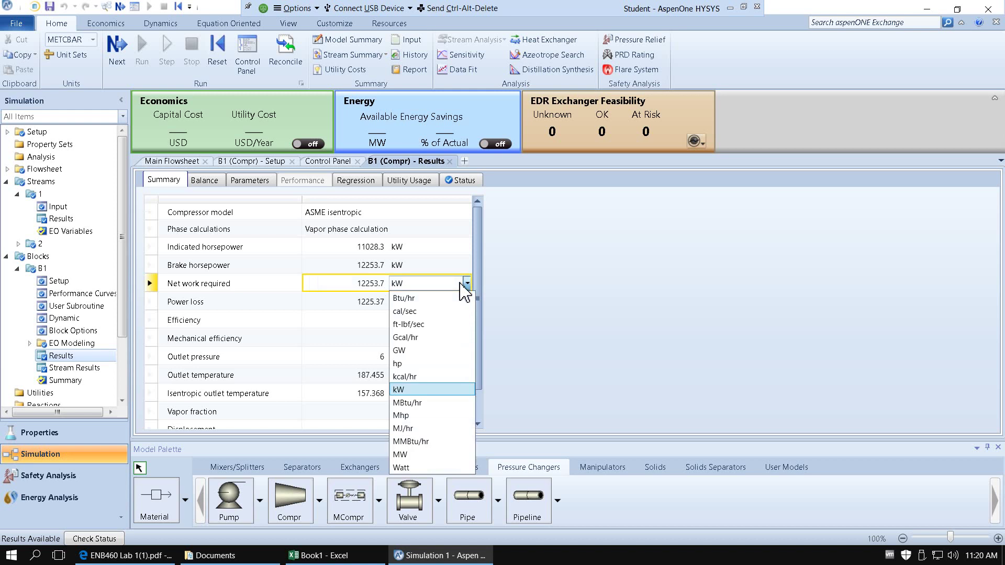
{"action": "left_click", "coordinate": [433, 454]}
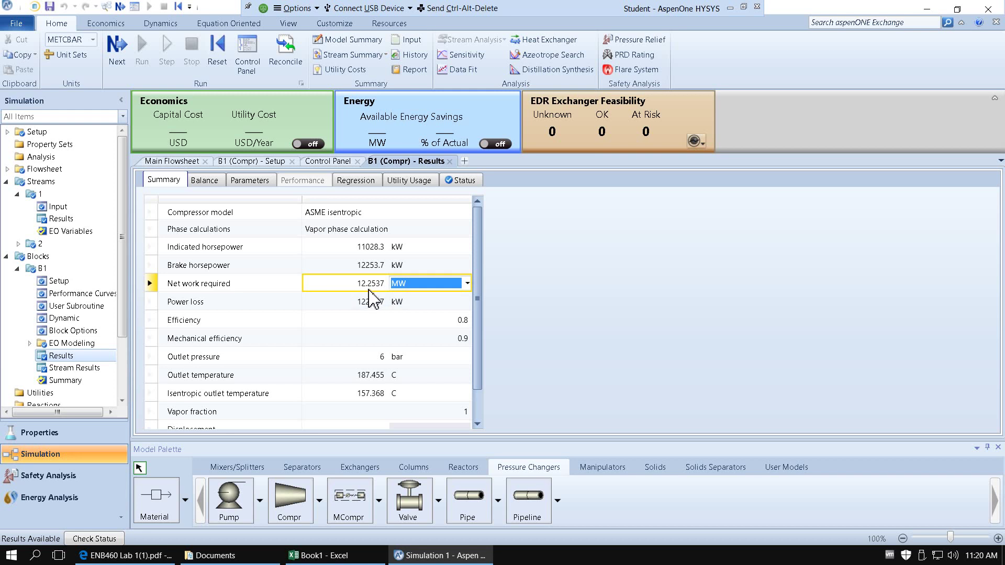
{"action": "left_click", "coordinate": [445, 290]}
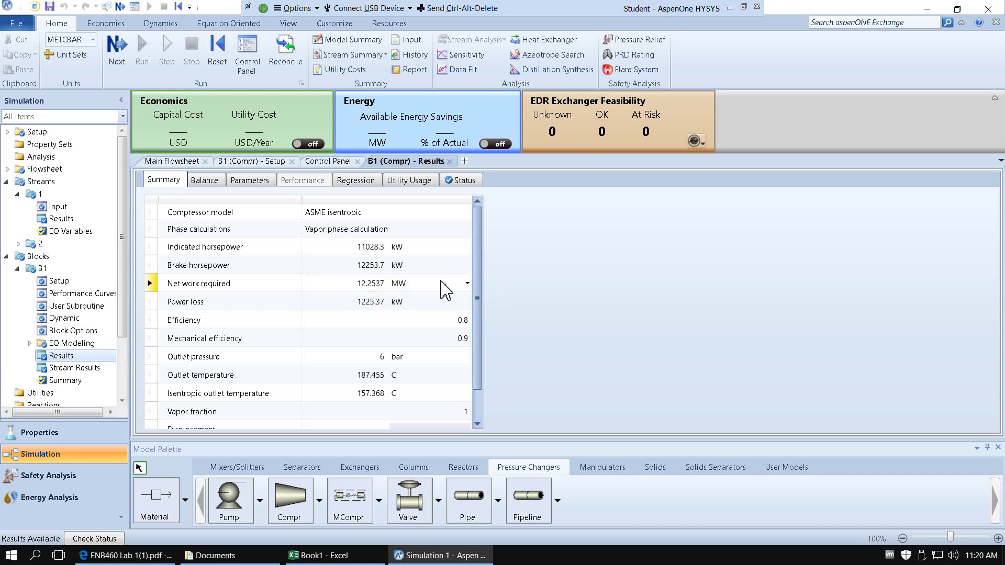
View B1's net work required in MMBtu/hr and kW, and return its unit to MW.
{"action": "left_click", "coordinate": [467, 284]}
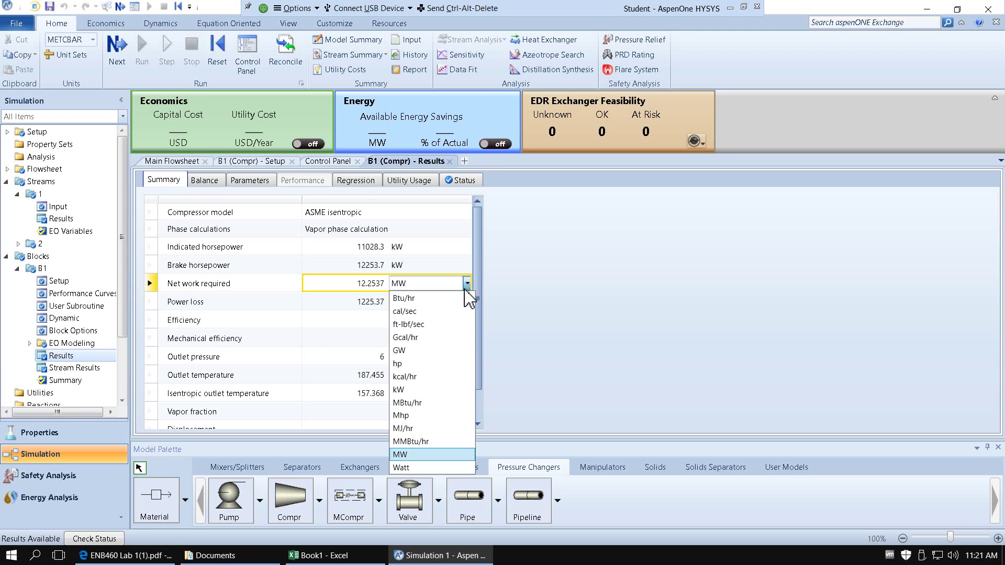
{"action": "left_click", "coordinate": [441, 441]}
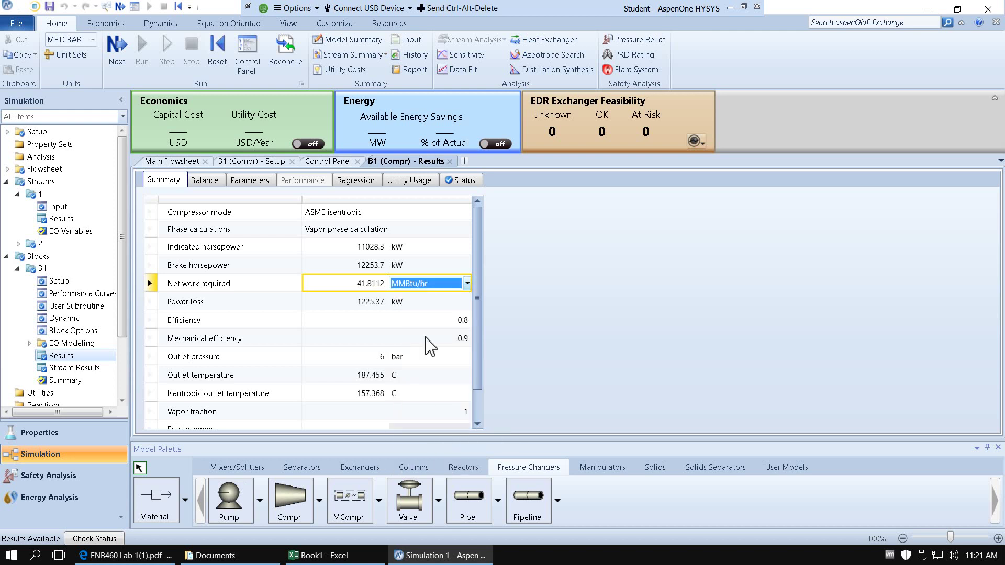
{"action": "left_click", "coordinate": [467, 283]}
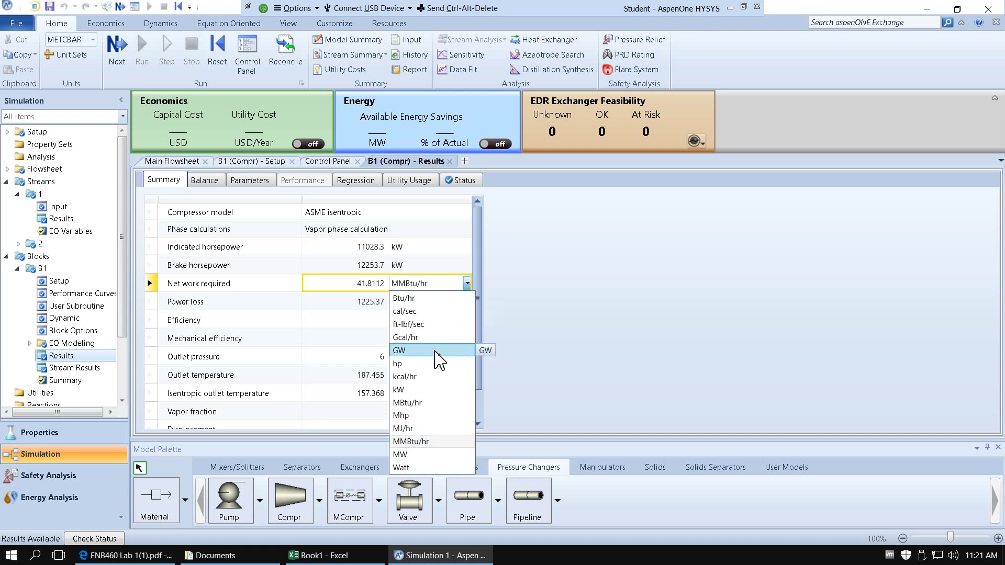
{"action": "left_click", "coordinate": [427, 389]}
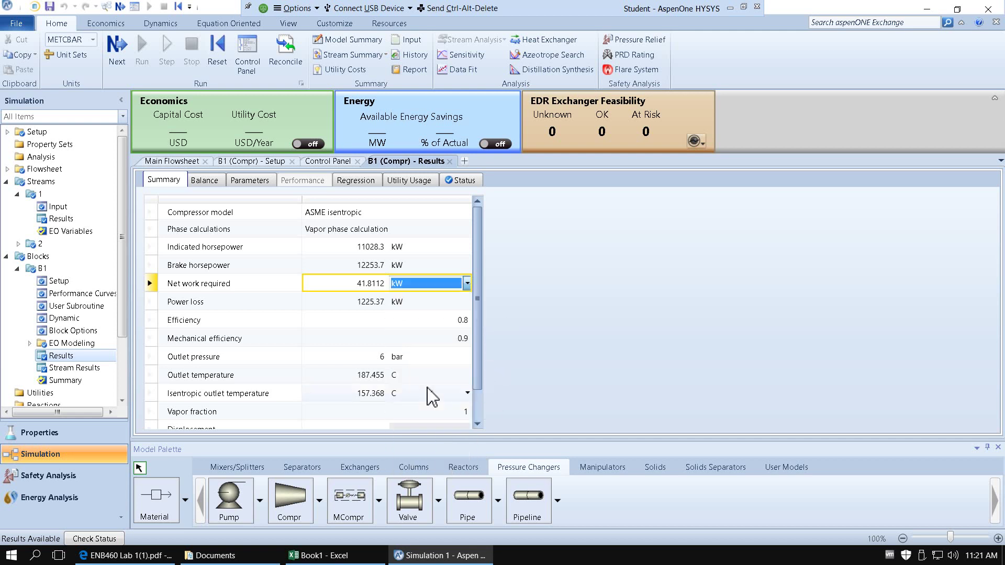
{"action": "left_click", "coordinate": [466, 284]}
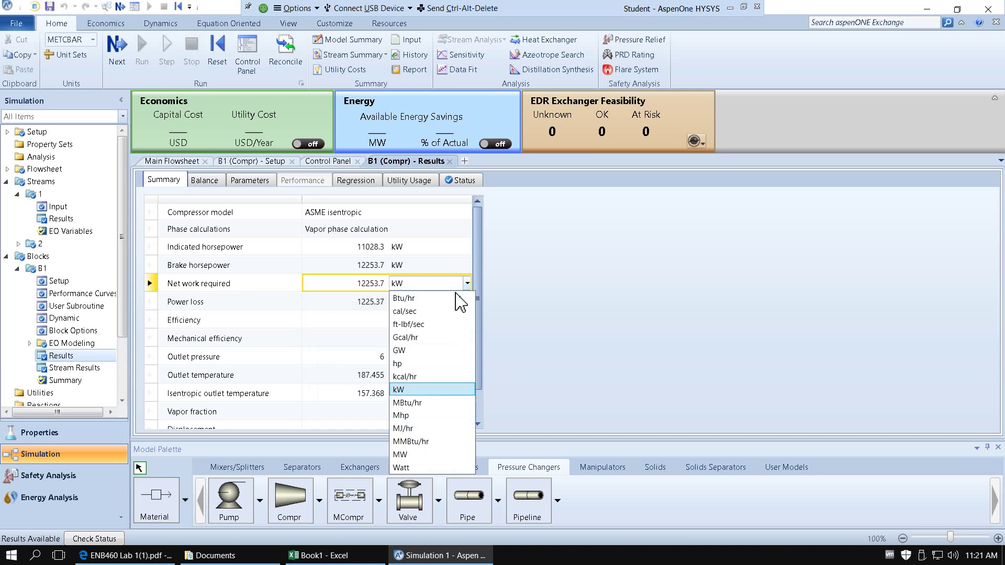
{"action": "left_click", "coordinate": [448, 455]}
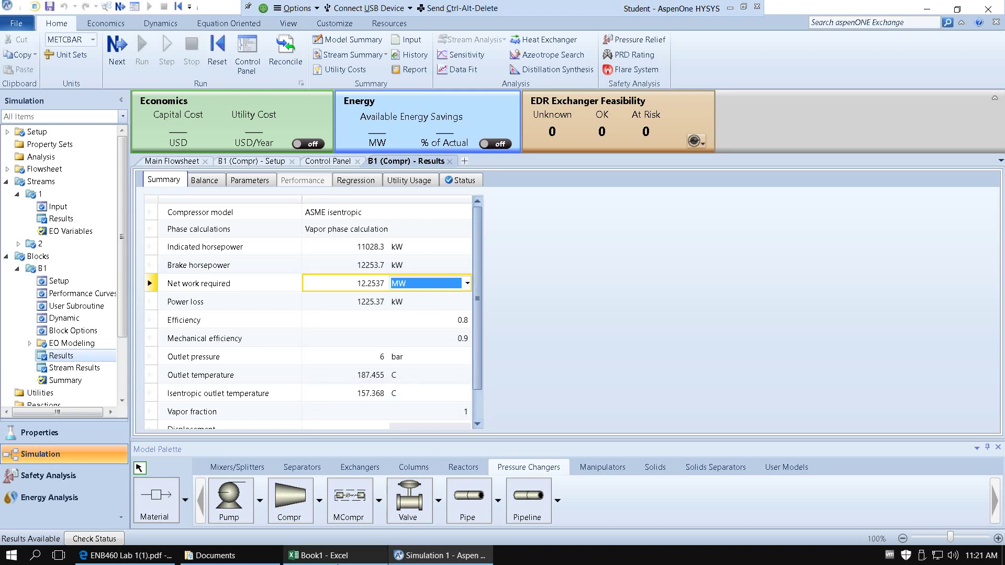
Switch to the Excel workbook Book1 and enter 12.2537 as the natural gas power draw in cell B2.
{"action": "left_click", "coordinate": [334, 557]}
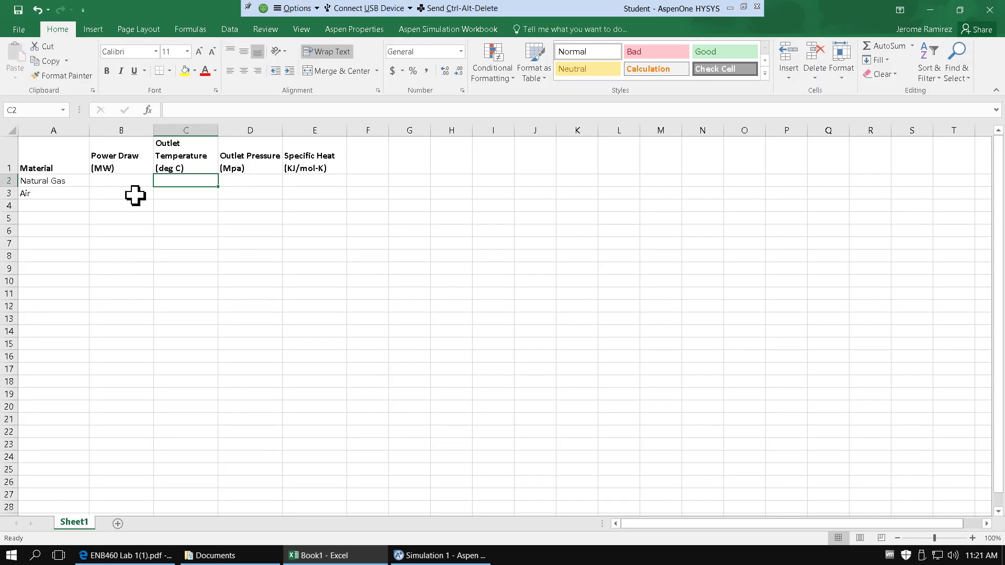
{"action": "left_click", "coordinate": [133, 183]}
{"action": "type", "text": "12.25"}
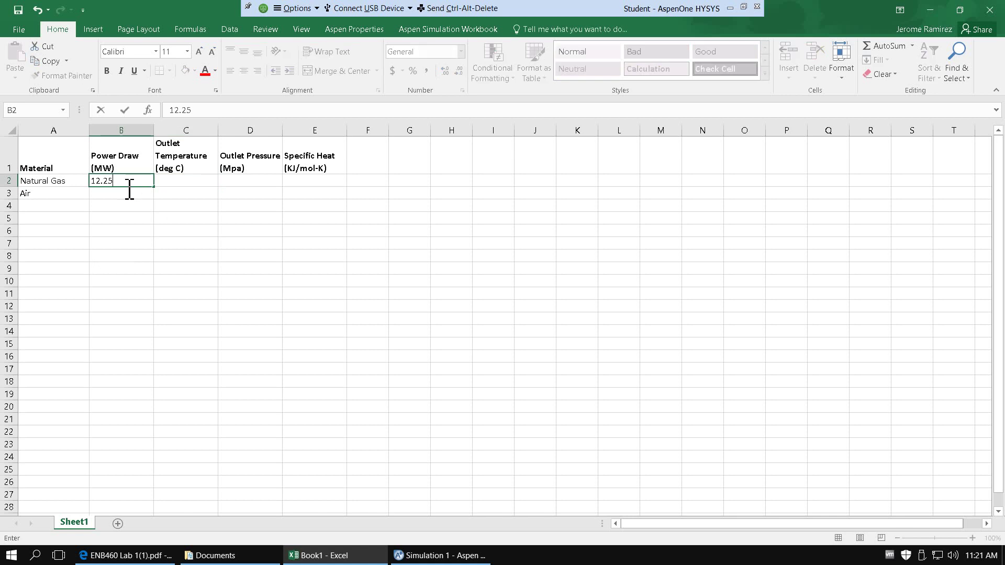
{"action": "type", "text": "37"}
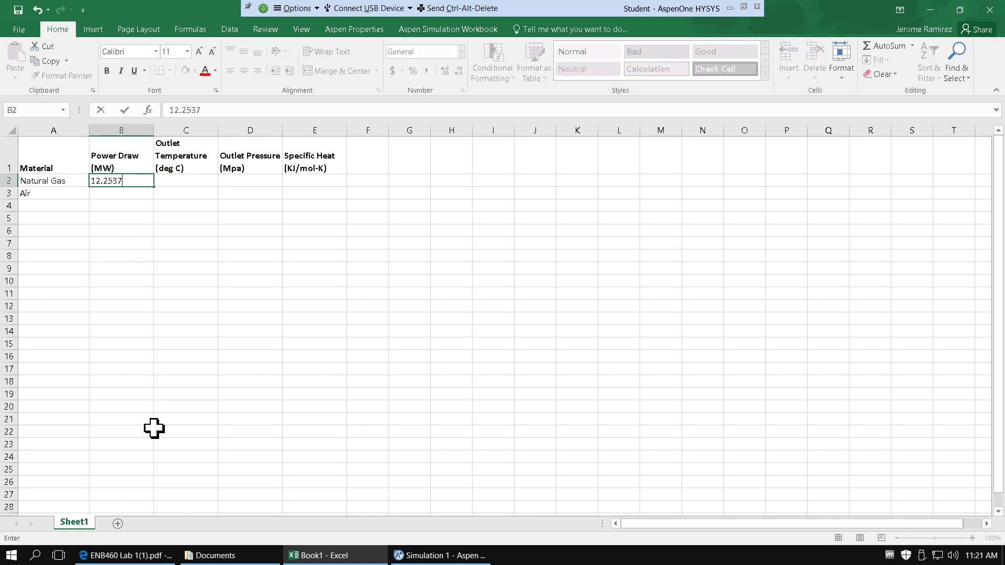
Check B1's outlet temperature in Aspen Plus and enter 187.46 as the natural gas outlet temperature in cell C2 of the workbook.
{"action": "left_click", "coordinate": [427, 559]}
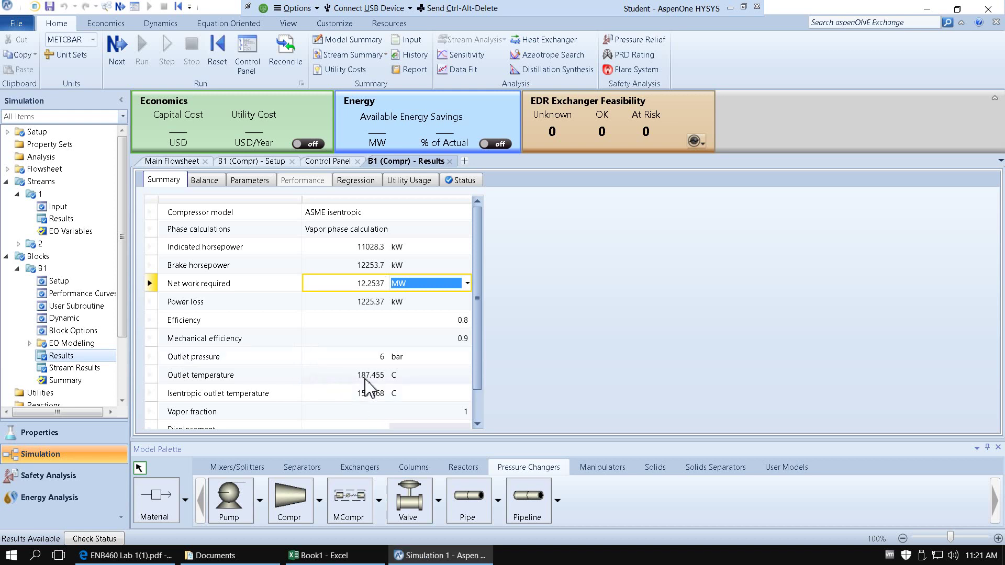
{"action": "left_click", "coordinate": [348, 559]}
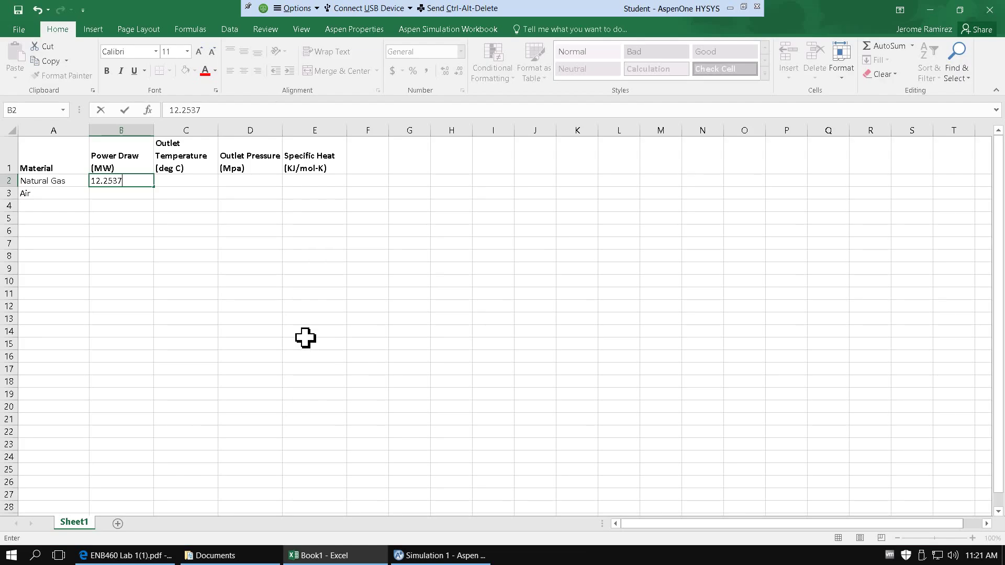
{"action": "left_click", "coordinate": [199, 184]}
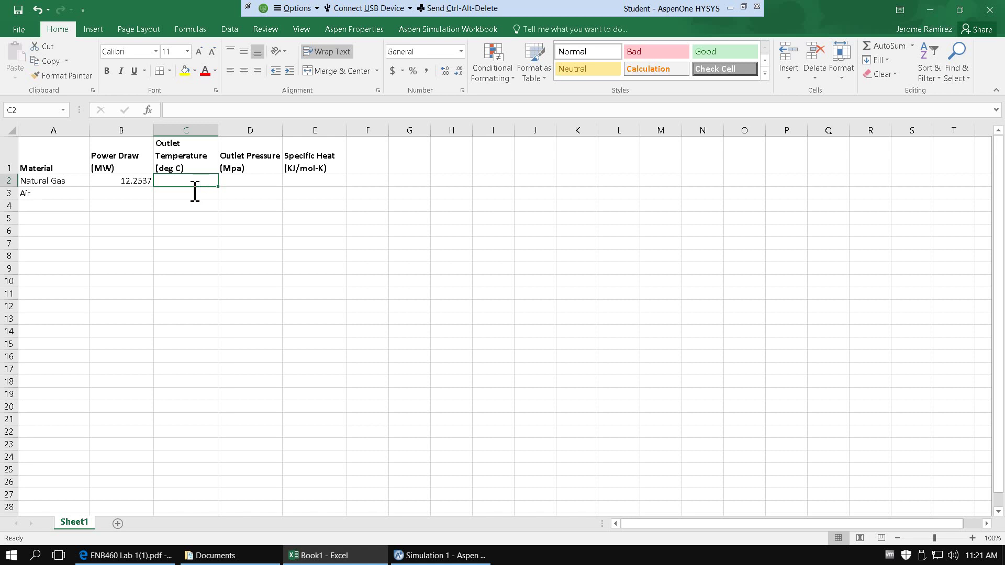
{"action": "type", "text": "187"}
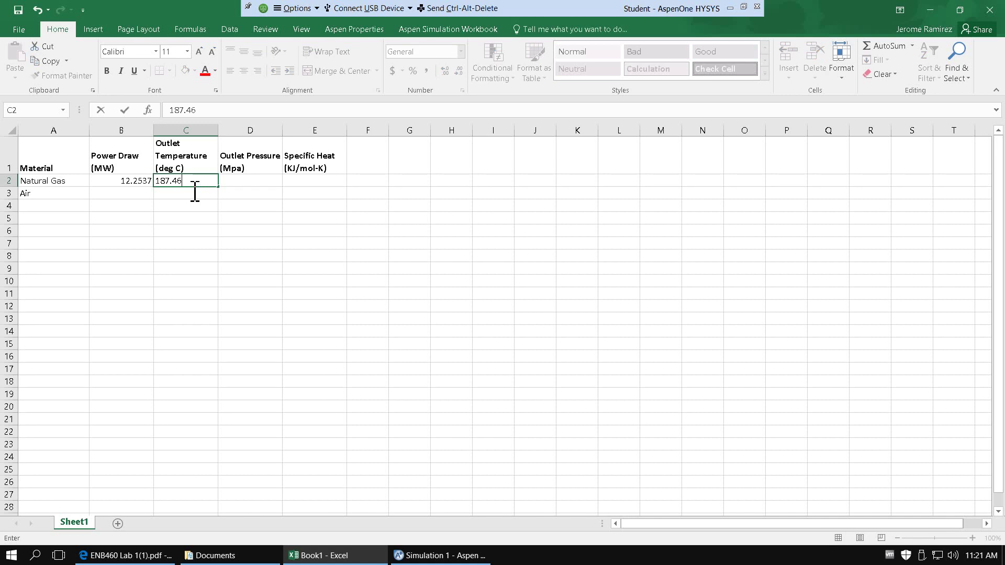
Finish entering 187.46 as the natural gas outlet temperature and move to the outlet pressure cell D2.
{"action": "type", "text": ".46"}
{"action": "left_click", "coordinate": [252, 186]}
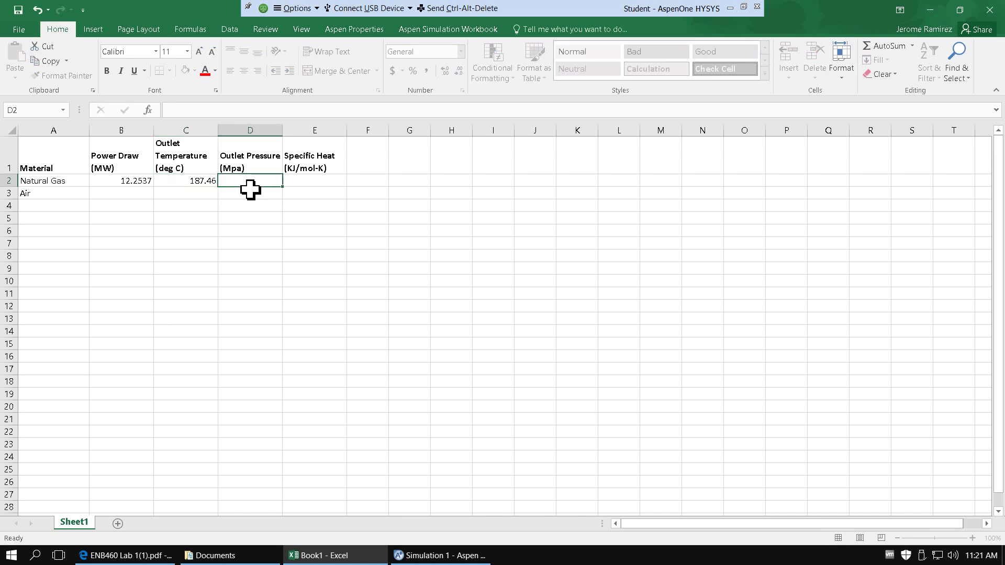
Switch to Aspen Plus and display compressor B1's outlet pressure in MPa in the results summary.
{"action": "left_click", "coordinate": [425, 555]}
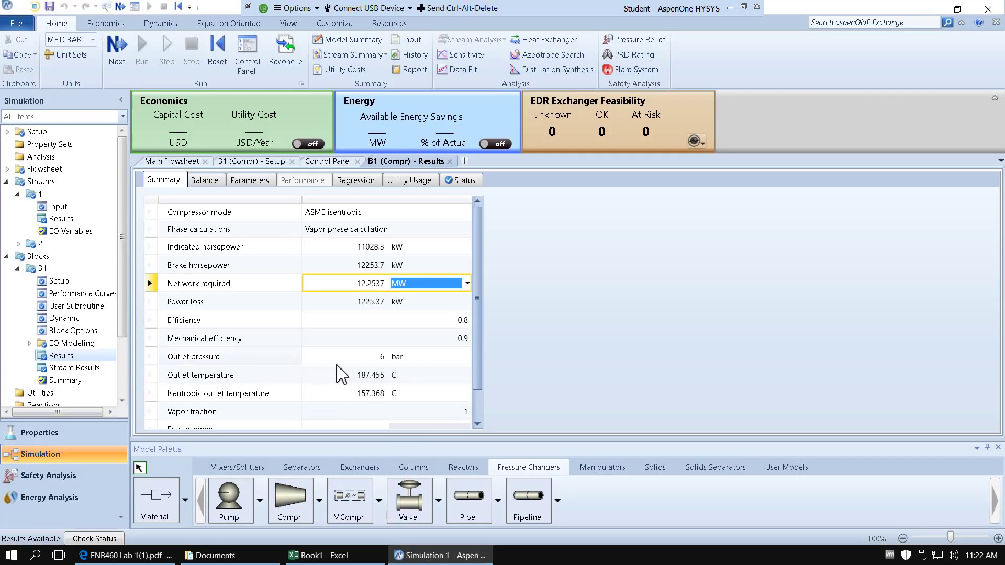
{"action": "left_click", "coordinate": [467, 356]}
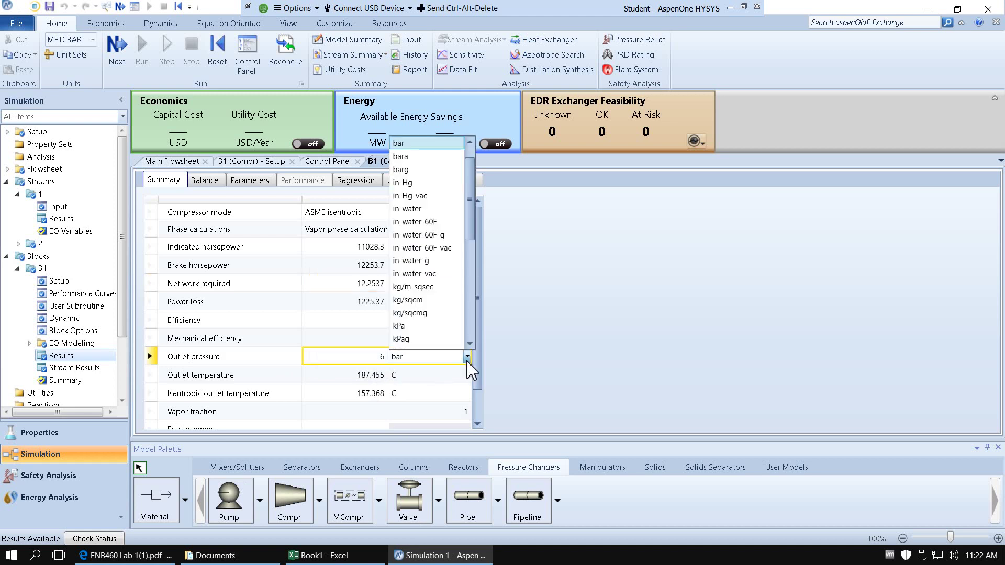
{"action": "scroll", "coordinate": [434, 314], "scroll_direction": "down", "scroll_amount": 6}
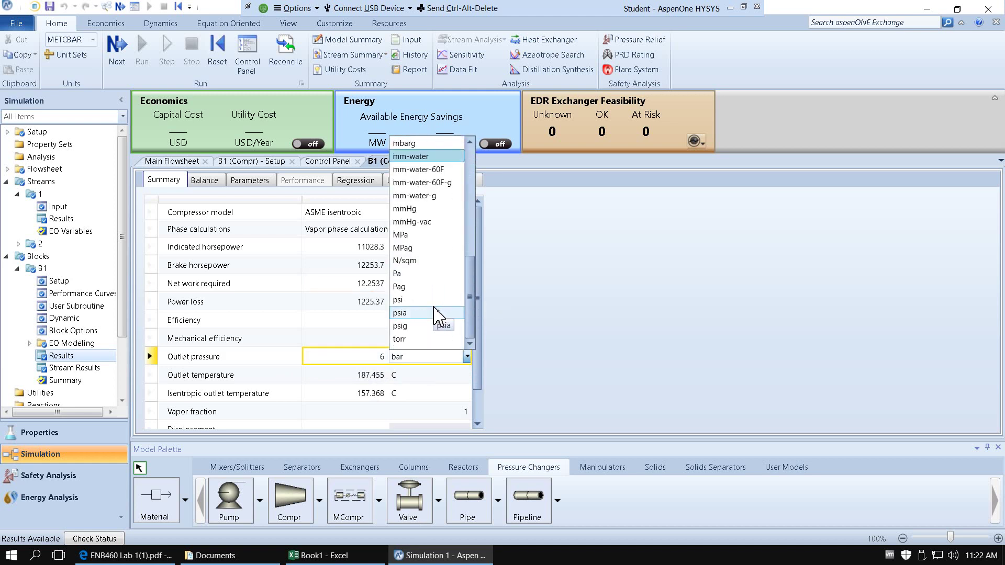
{"action": "left_click", "coordinate": [460, 234]}
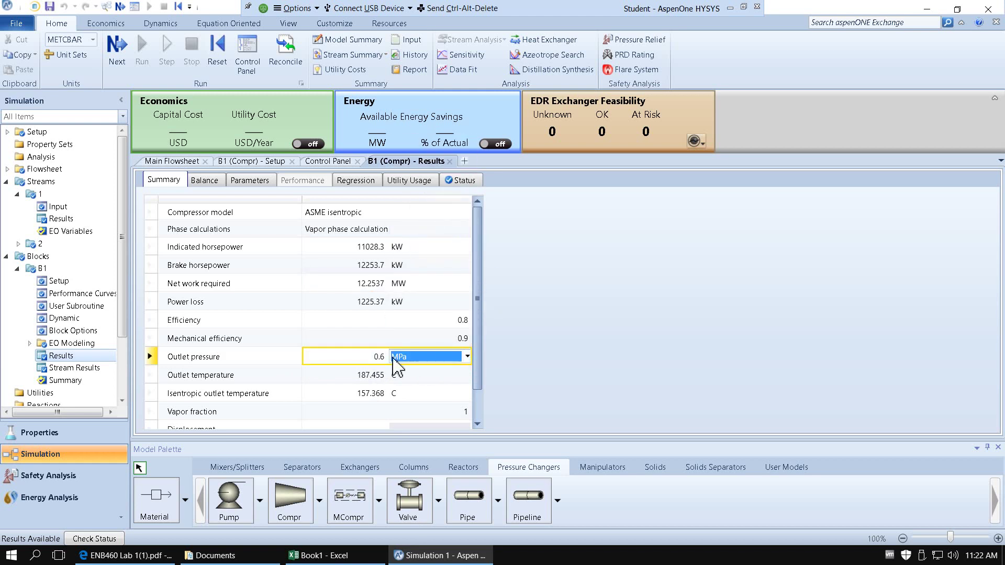
Switch to the Excel workbook and enter 0.6 as the natural gas outlet pressure in cell D2.
{"action": "key", "text": "alt+Tab"}
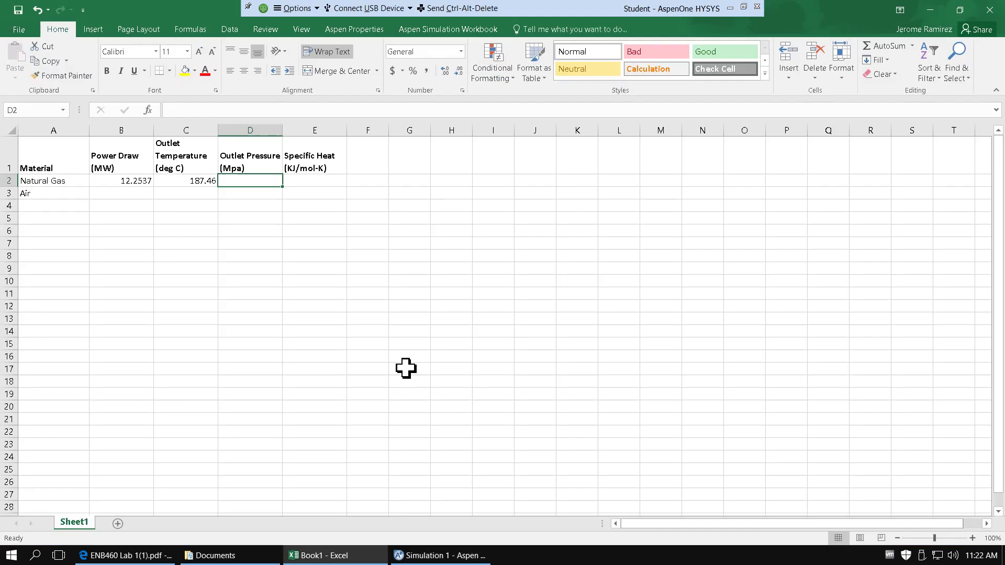
{"action": "type", "text": "0.6"}
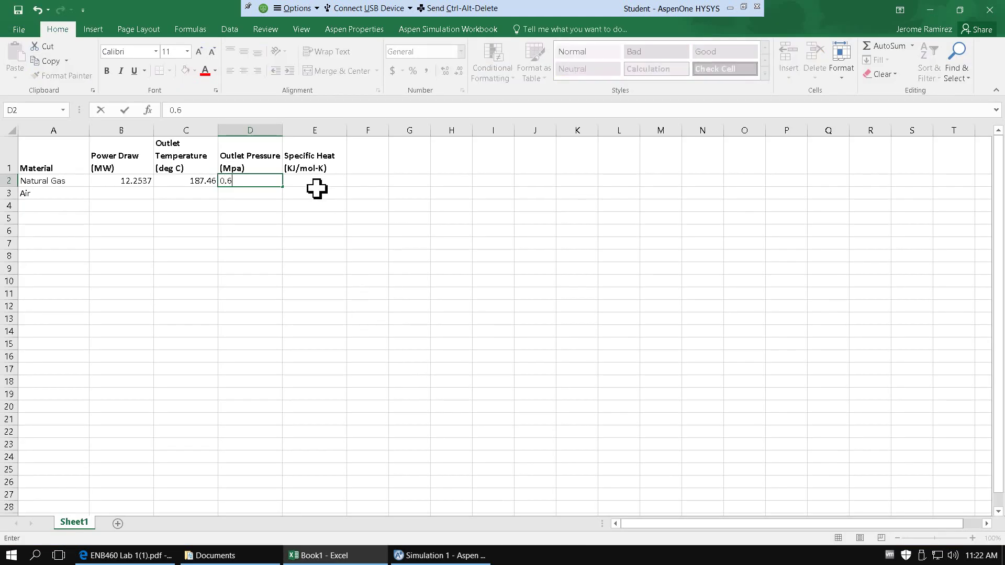
{"action": "key", "text": "Tab"}
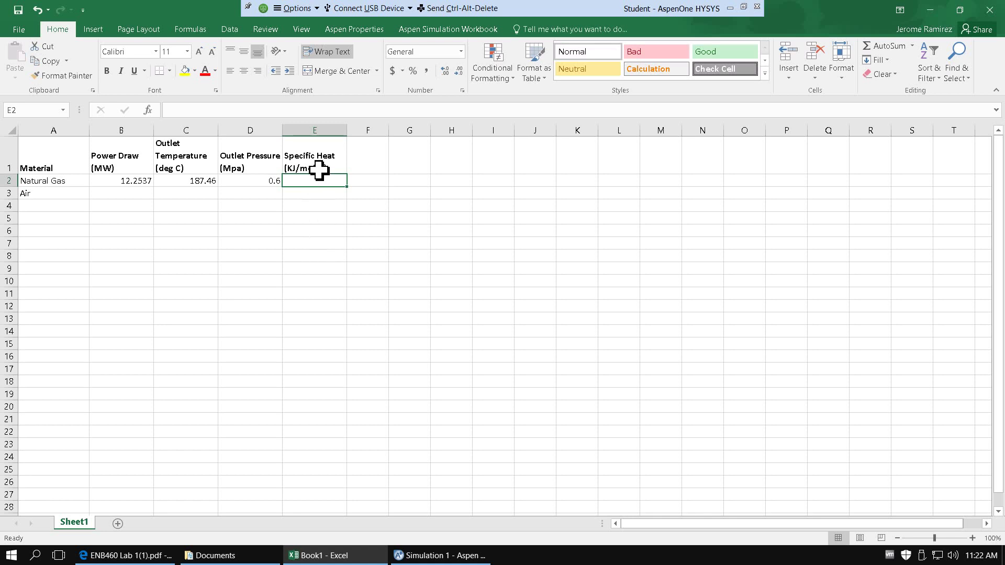
Switch back to Aspen Plus, look through the rest of B1's results summary and close that results form.
{"action": "left_click", "coordinate": [443, 557]}
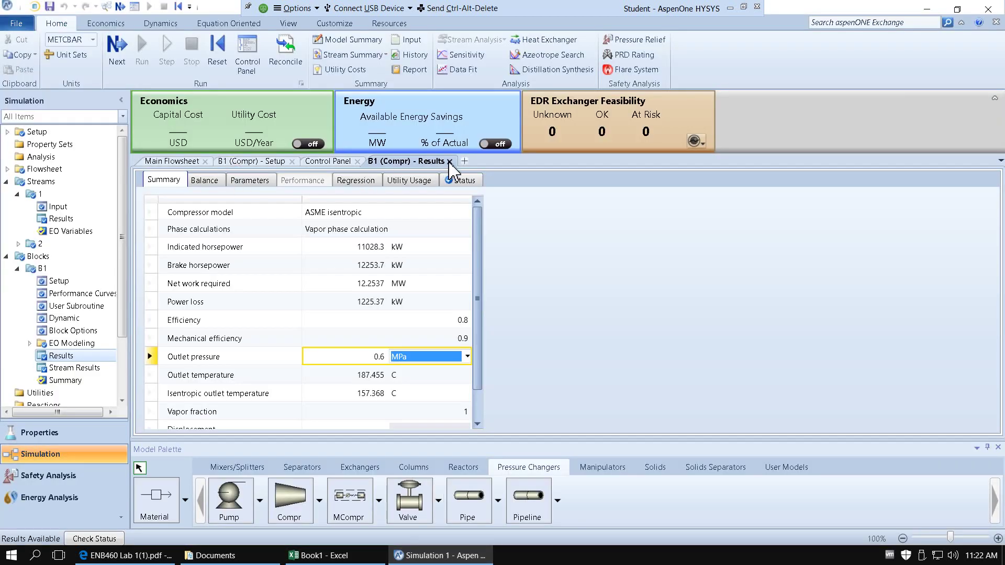
{"action": "scroll", "coordinate": [462, 254], "scroll_direction": "down", "scroll_amount": 1}
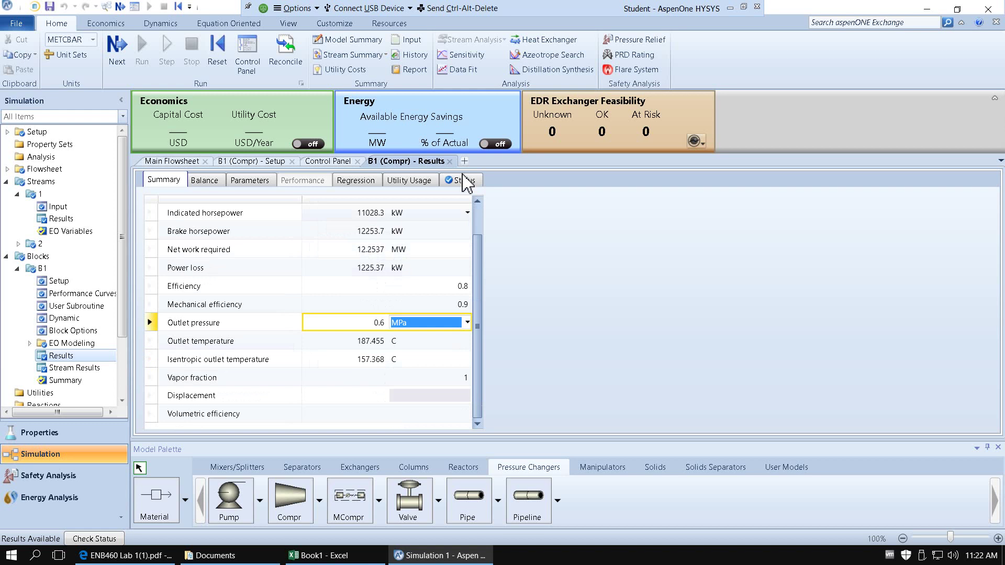
{"action": "left_click", "coordinate": [449, 161]}
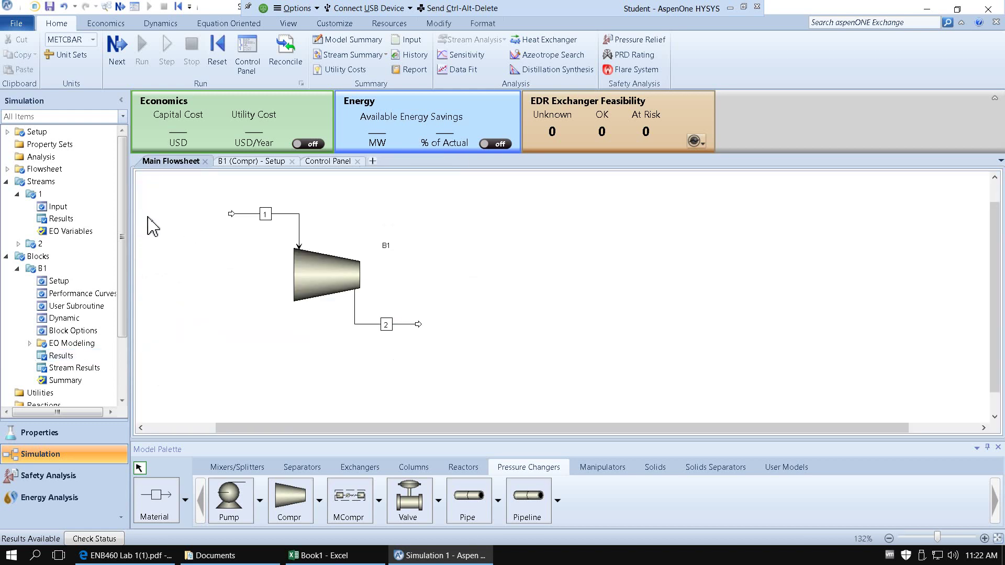
Examine stream 1's results for a specific heat entry, including the component mole flows and mole fractions.
{"action": "left_click", "coordinate": [65, 221]}
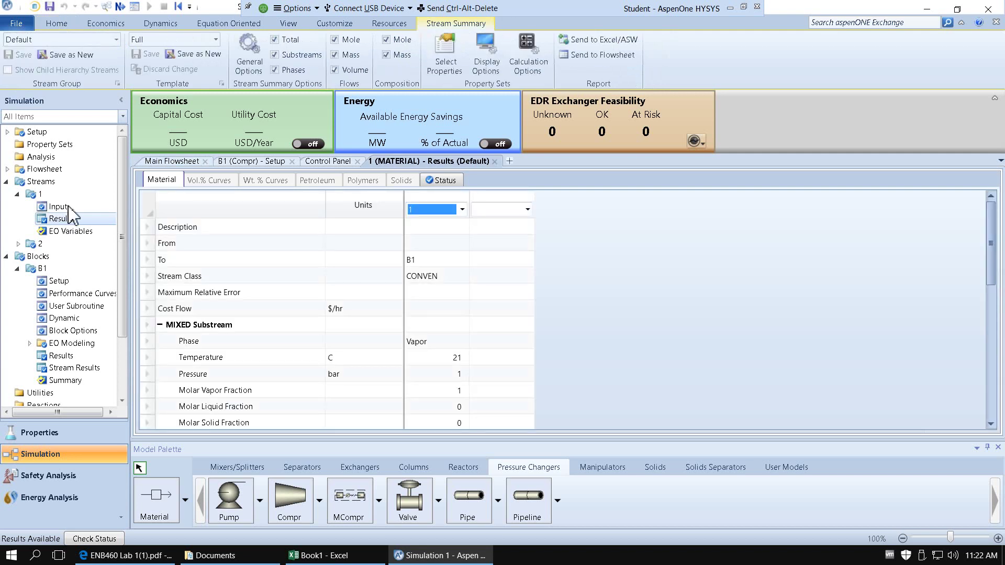
{"action": "scroll", "coordinate": [270, 314], "scroll_direction": "down", "scroll_amount": 6}
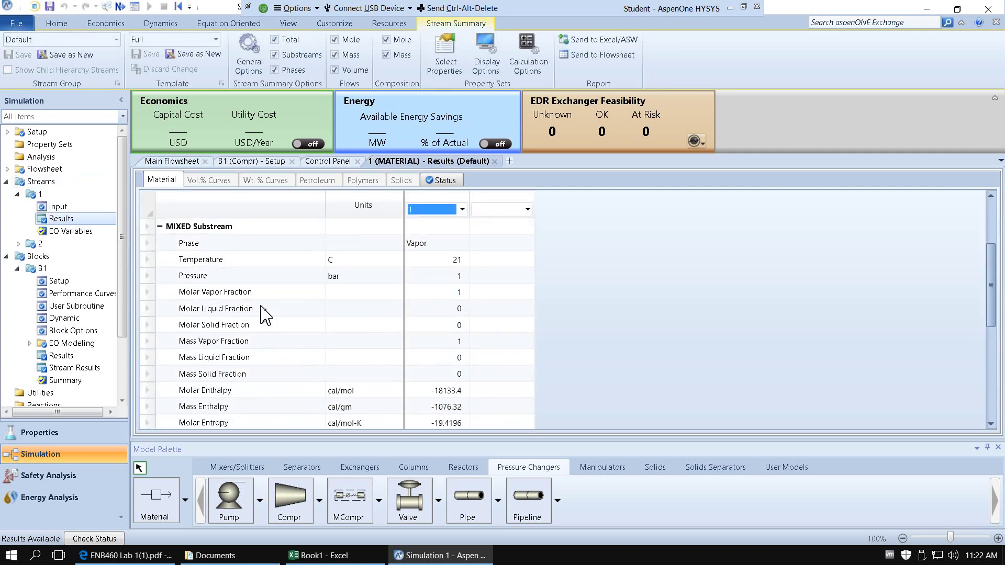
{"action": "scroll", "coordinate": [266, 315], "scroll_direction": "down", "scroll_amount": 4}
{"action": "scroll", "coordinate": [262, 314], "scroll_direction": "down", "scroll_amount": 5}
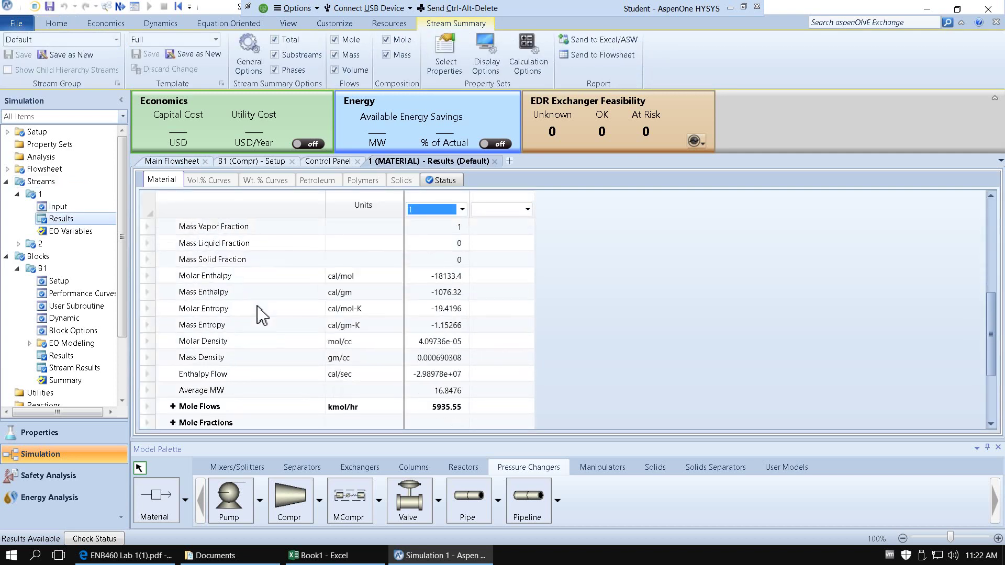
{"action": "scroll", "coordinate": [242, 300], "scroll_direction": "up", "scroll_amount": 3}
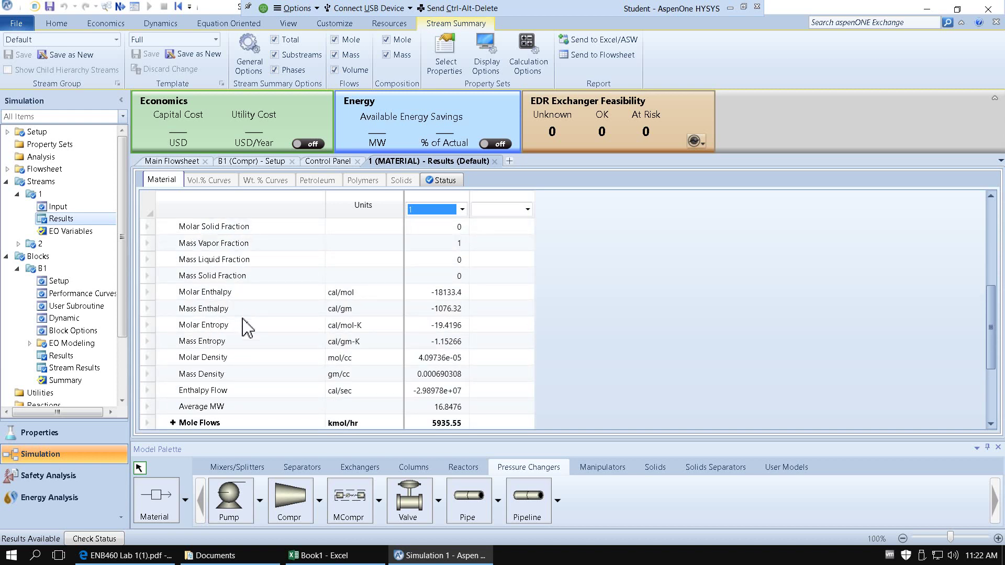
{"action": "scroll", "coordinate": [292, 376], "scroll_direction": "down", "scroll_amount": 1}
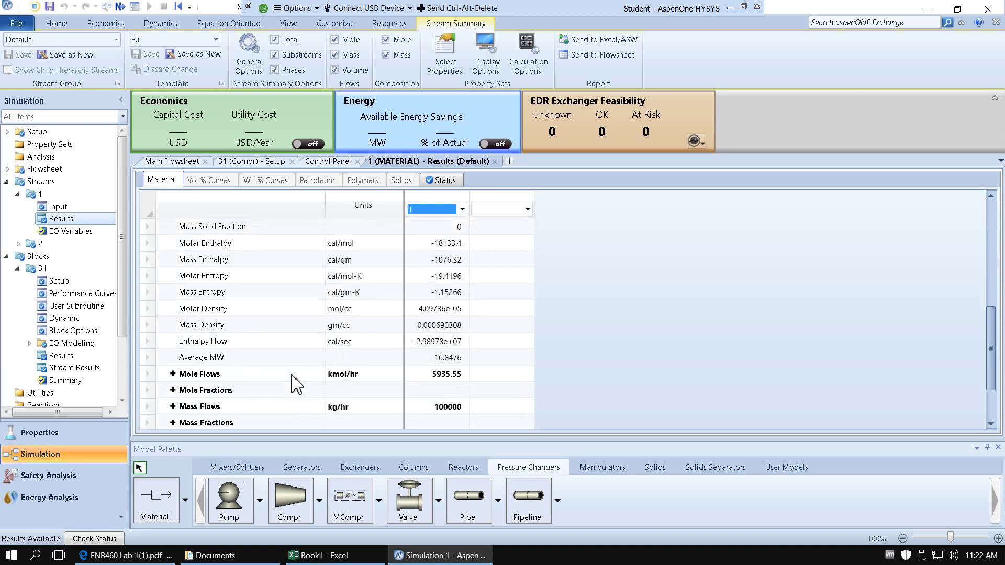
{"action": "scroll", "coordinate": [226, 349], "scroll_direction": "down", "scroll_amount": 1}
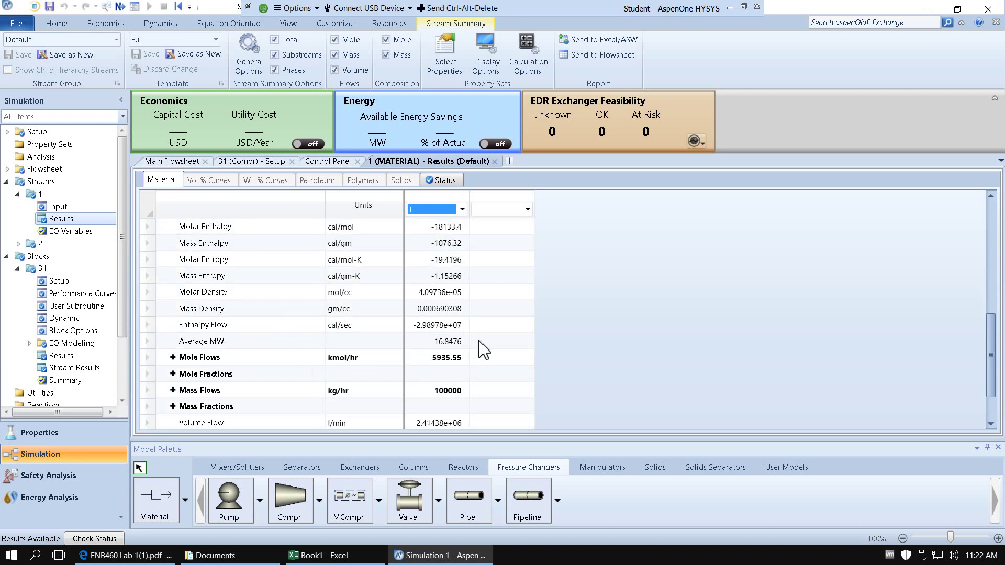
{"action": "scroll", "coordinate": [218, 367], "scroll_direction": "down", "scroll_amount": 1}
{"action": "left_click", "coordinate": [172, 325]}
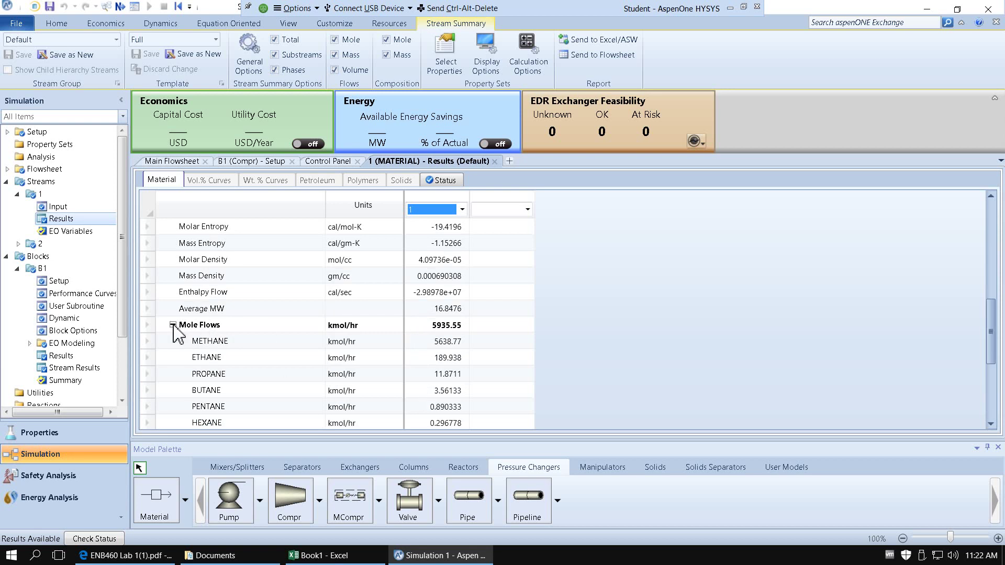
{"action": "left_click", "coordinate": [173, 325]}
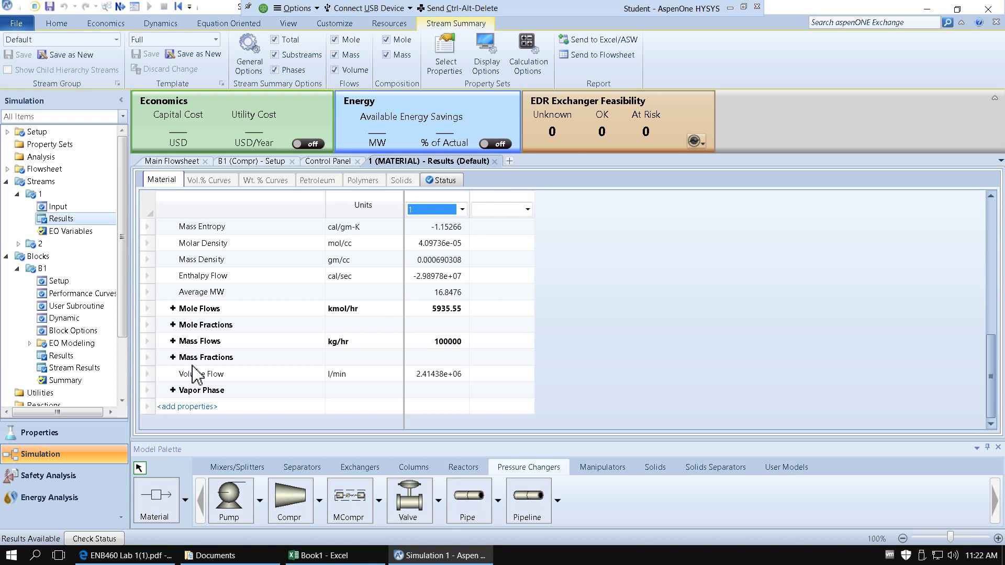
{"action": "left_click", "coordinate": [173, 325]}
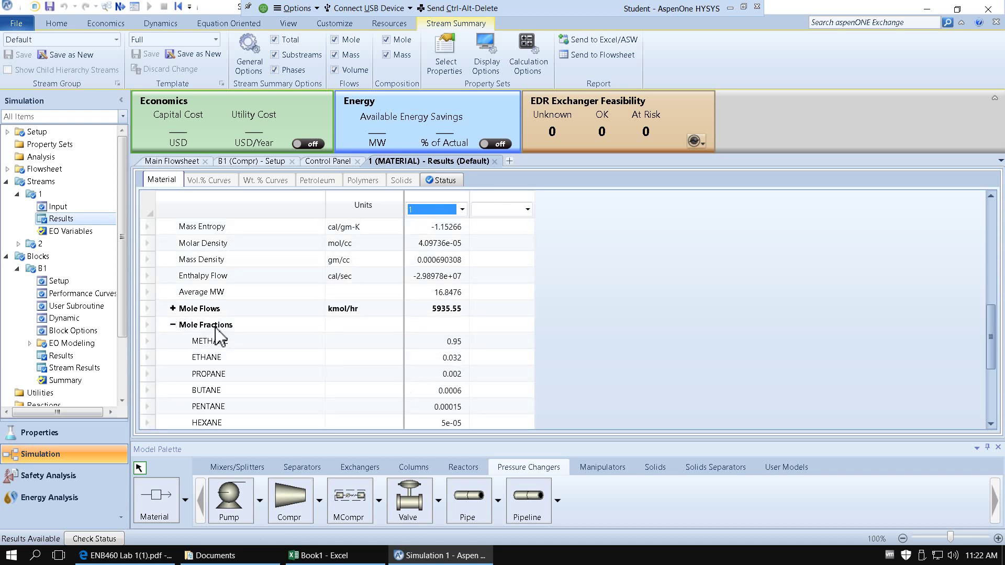
{"action": "left_click", "coordinate": [172, 324]}
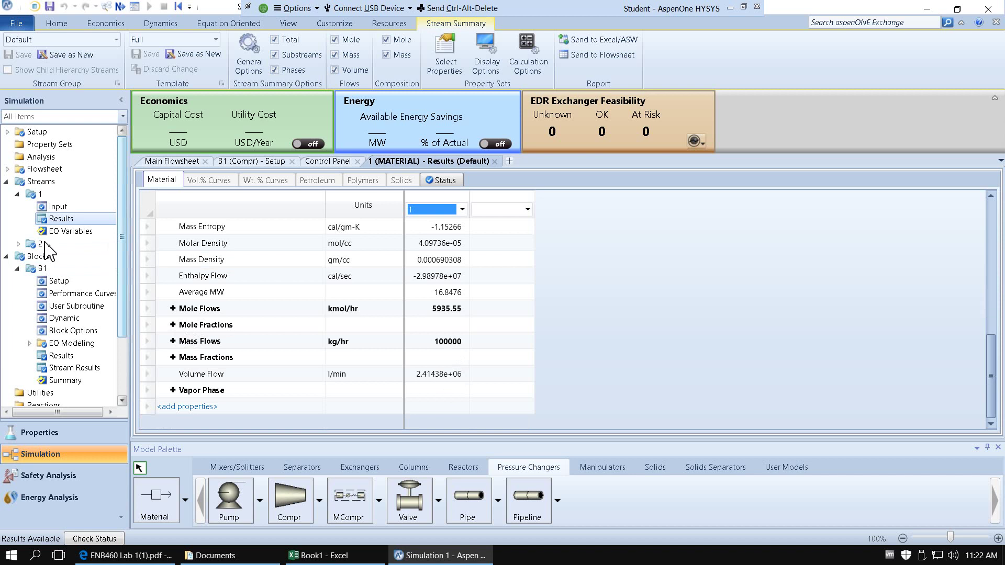
Open the results of outlet stream 2 and examine its listed thermodynamic properties.
{"action": "double_click", "coordinate": [66, 242]}
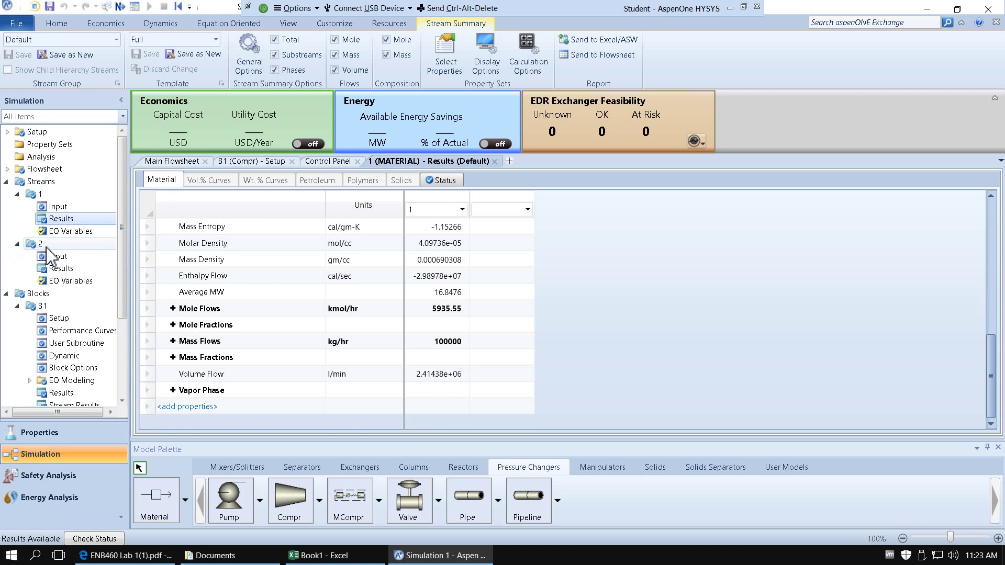
{"action": "left_click", "coordinate": [62, 268]}
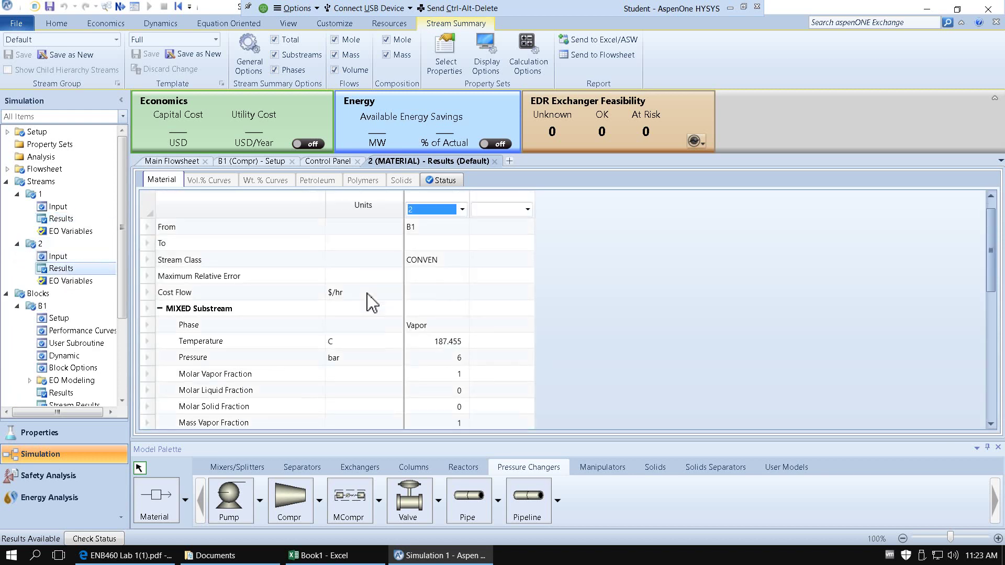
{"action": "scroll", "coordinate": [372, 303], "scroll_direction": "down", "scroll_amount": 2}
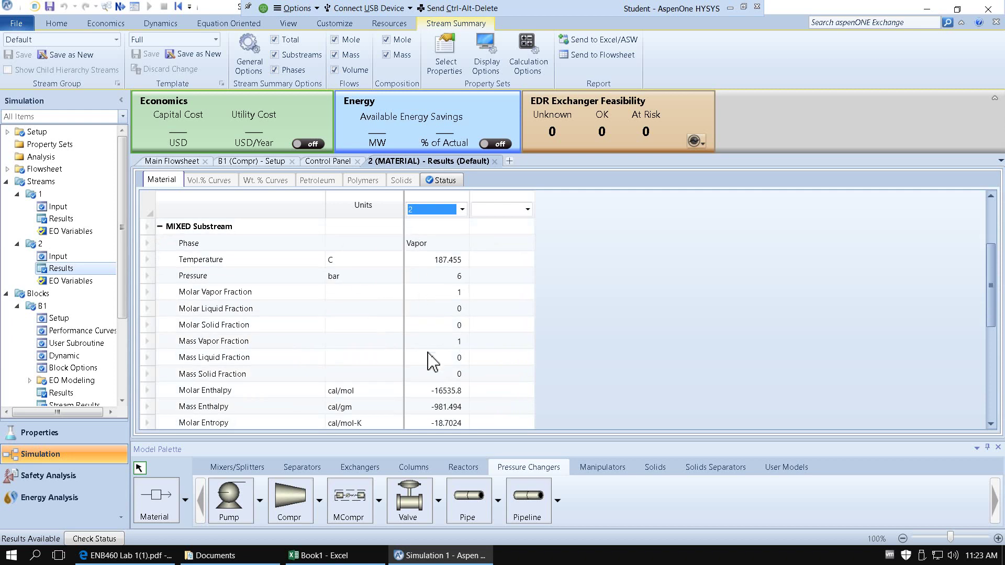
{"action": "scroll", "coordinate": [418, 400], "scroll_direction": "down", "scroll_amount": 4}
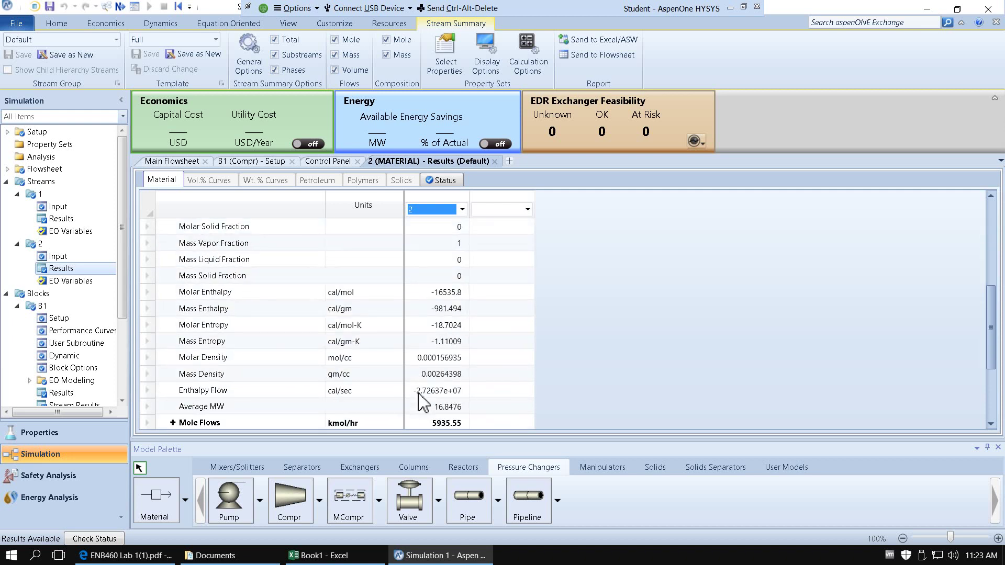
{"action": "scroll", "coordinate": [423, 403], "scroll_direction": "down", "scroll_amount": 1}
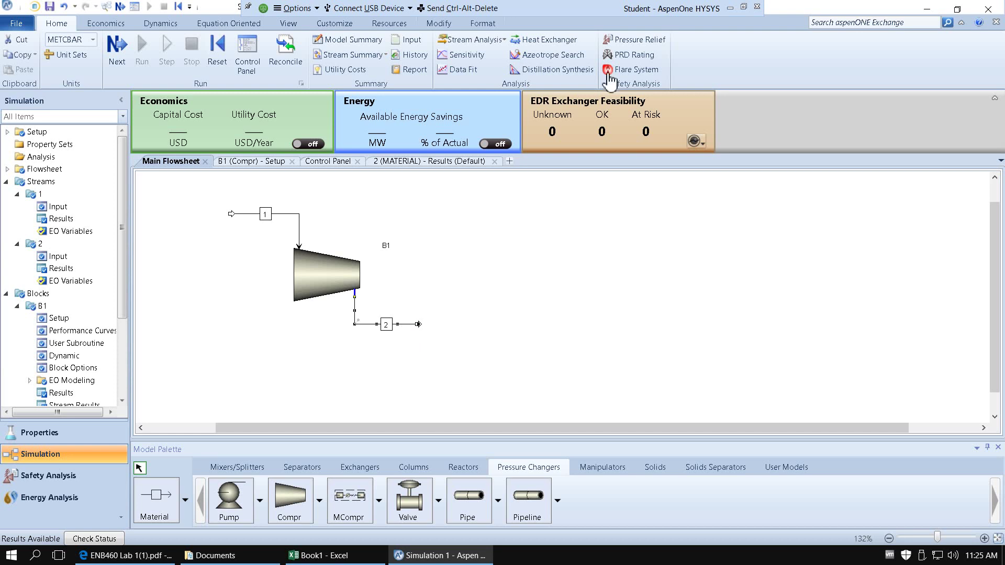
Run a point analysis of stream 2 on a mole basis, calculating both thermodynamic and transport properties.
{"action": "left_click", "coordinate": [502, 40]}
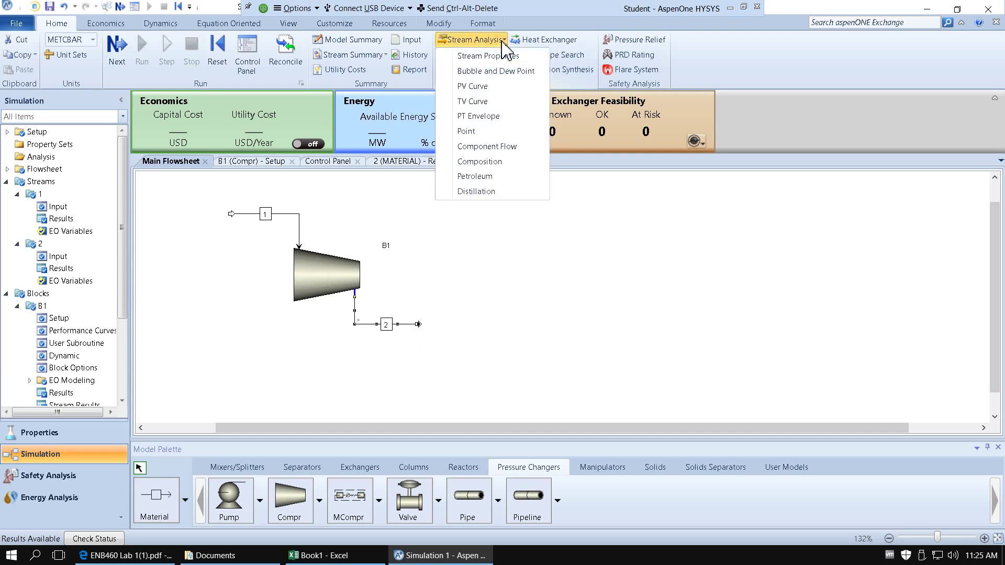
{"action": "left_click", "coordinate": [510, 132]}
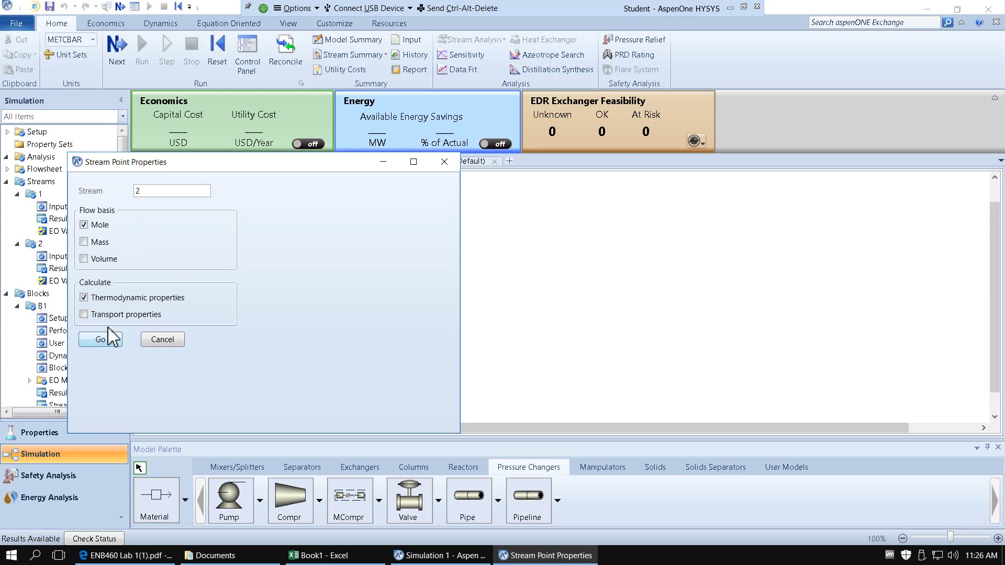
{"action": "left_click", "coordinate": [84, 314]}
{"action": "left_click", "coordinate": [112, 341]}
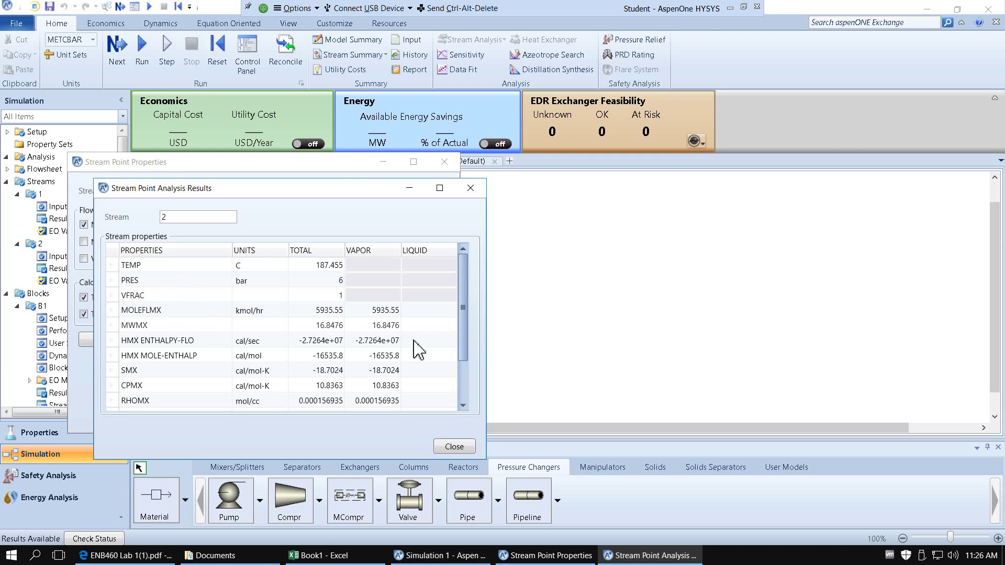
Set the unit of CPMX to kJ/kmol-K in the stream point analysis results and select its total value.
{"action": "left_click", "coordinate": [272, 361]}
{"action": "left_click", "coordinate": [277, 372]}
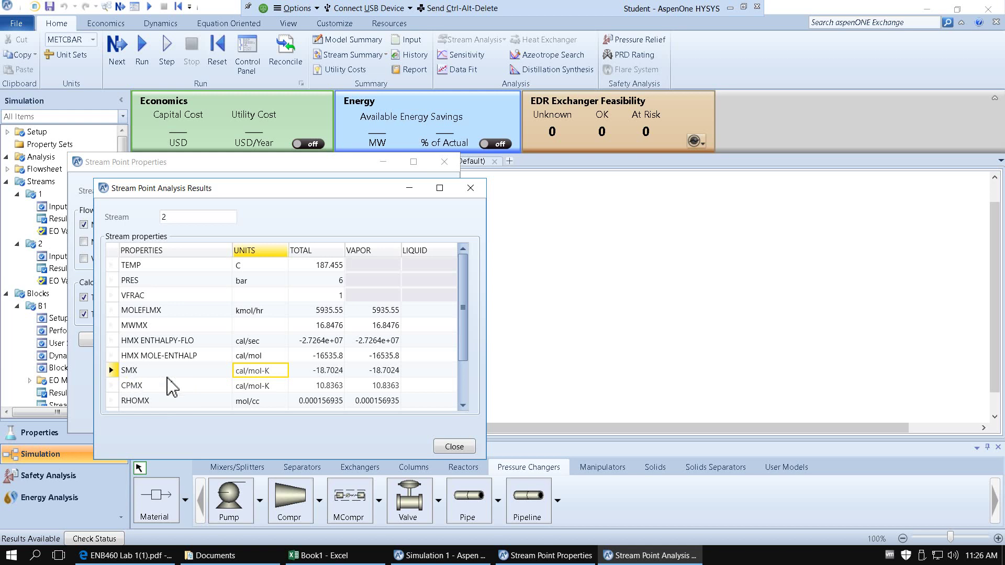
{"action": "left_click_drag", "start_coordinate": [362, 191], "coordinate": [368, 154]}
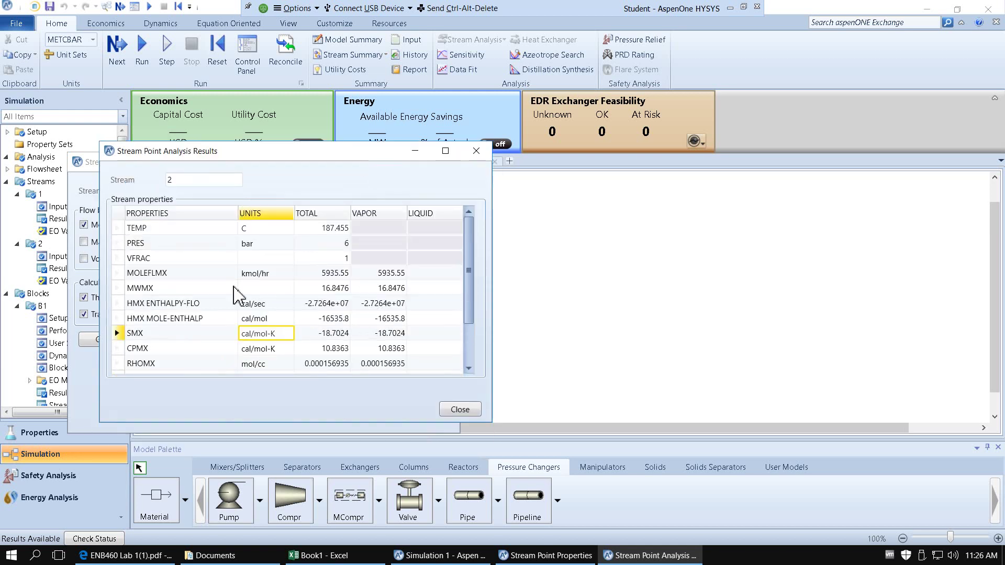
{"action": "left_click", "coordinate": [179, 351]}
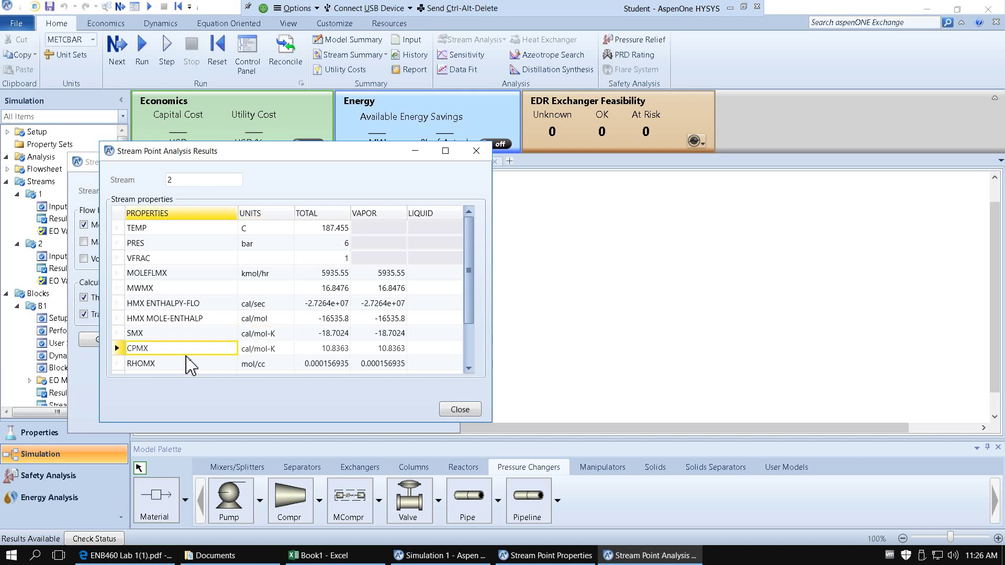
{"action": "left_click", "coordinate": [288, 349]}
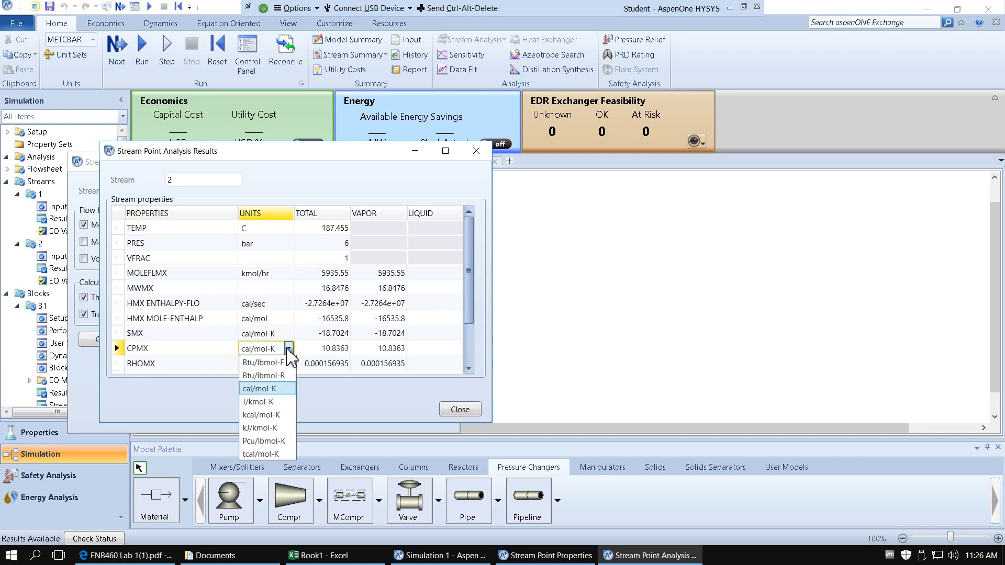
{"action": "left_click", "coordinate": [280, 428]}
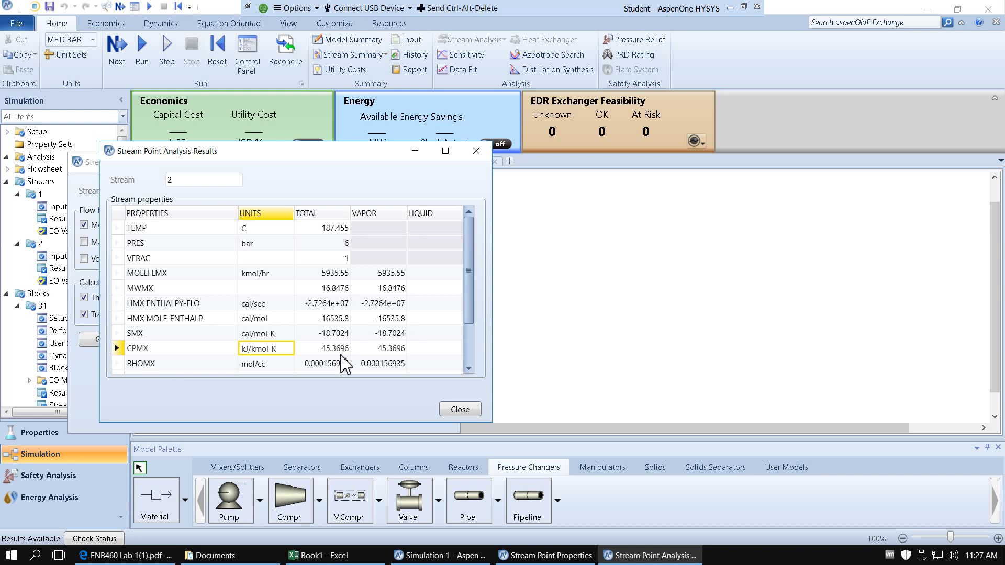
{"action": "key", "text": "Right"}
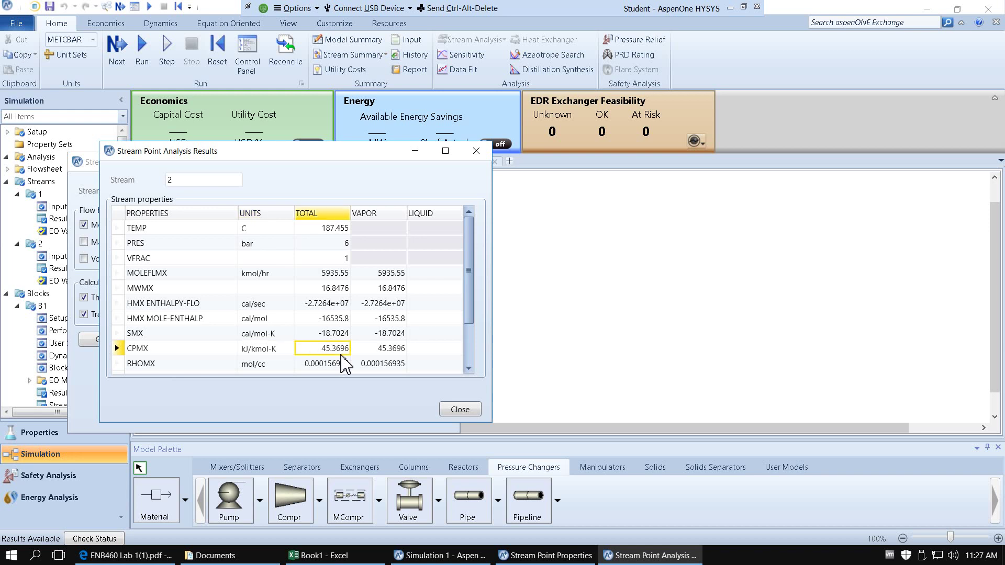
Copy stream 2's CPMX total into the Natural Gas specific heat cell of the Excel table and change that column's unit to KJ/kmol-K.
{"action": "key", "text": "ctrl+c"}
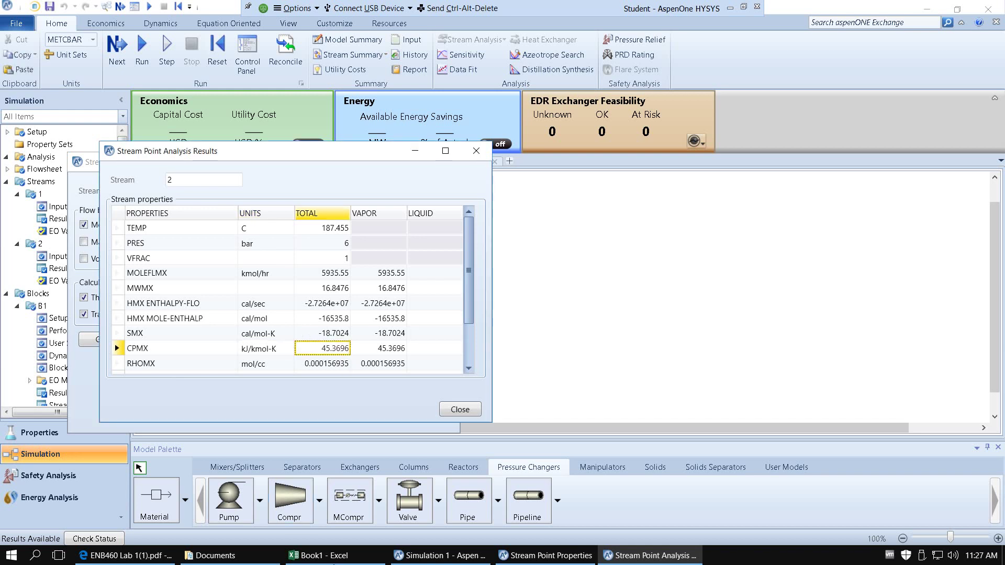
{"action": "left_click", "coordinate": [336, 556]}
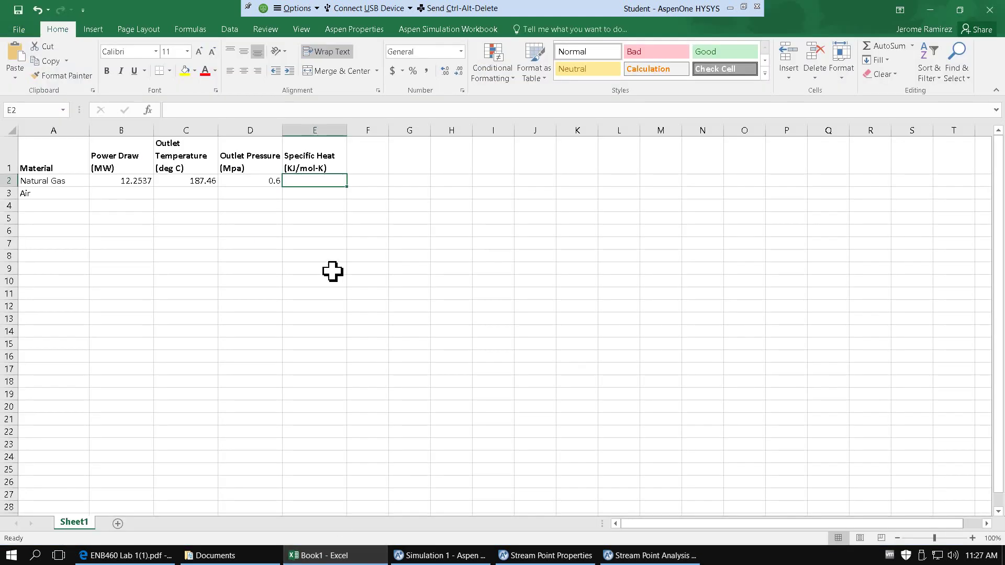
{"action": "key", "text": "ctrl+v"}
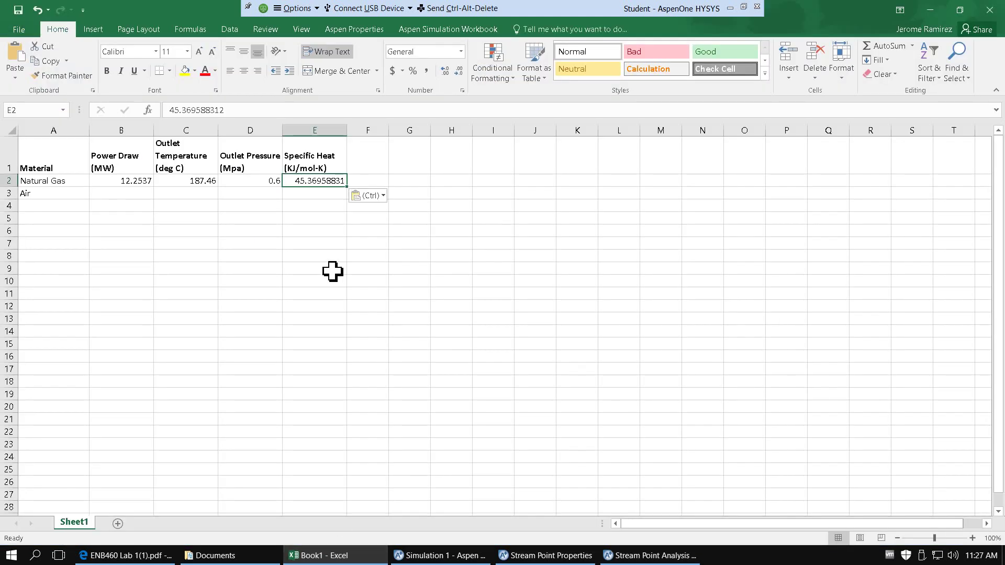
{"action": "double_click", "coordinate": [302, 168]}
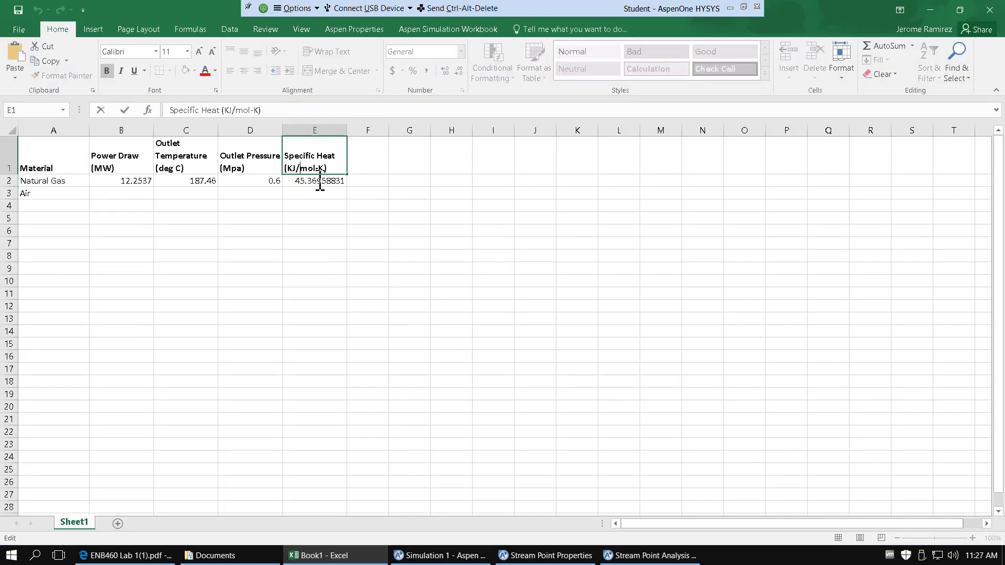
{"action": "type", "text": "k"}
{"action": "left_click", "coordinate": [306, 260]}
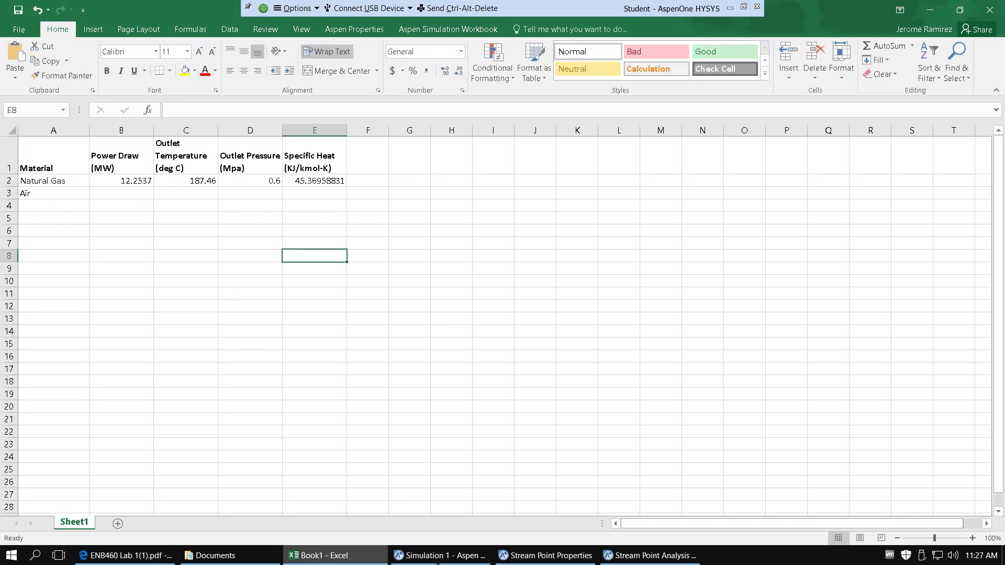
Switch back to Aspen Plus and close the stream point analysis results and stream point properties windows.
{"action": "left_click", "coordinate": [649, 555]}
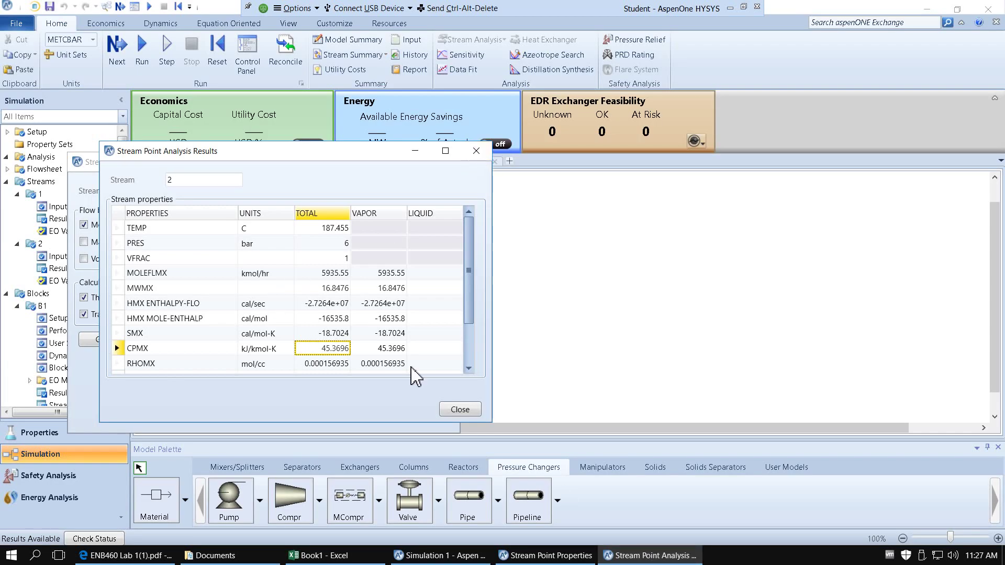
{"action": "left_click", "coordinate": [460, 410]}
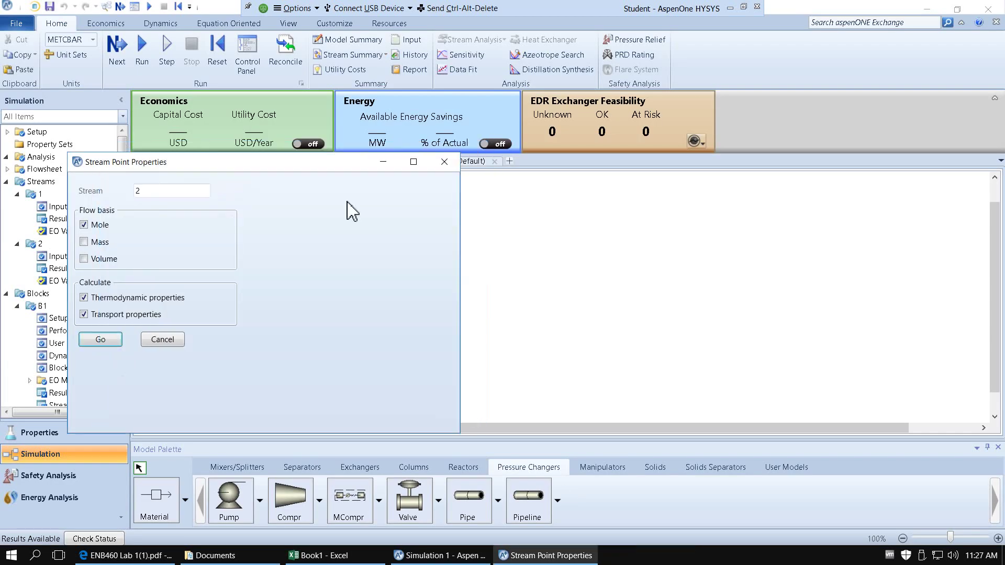
{"action": "left_click", "coordinate": [443, 162]}
{"action": "left_click", "coordinate": [489, 261]}
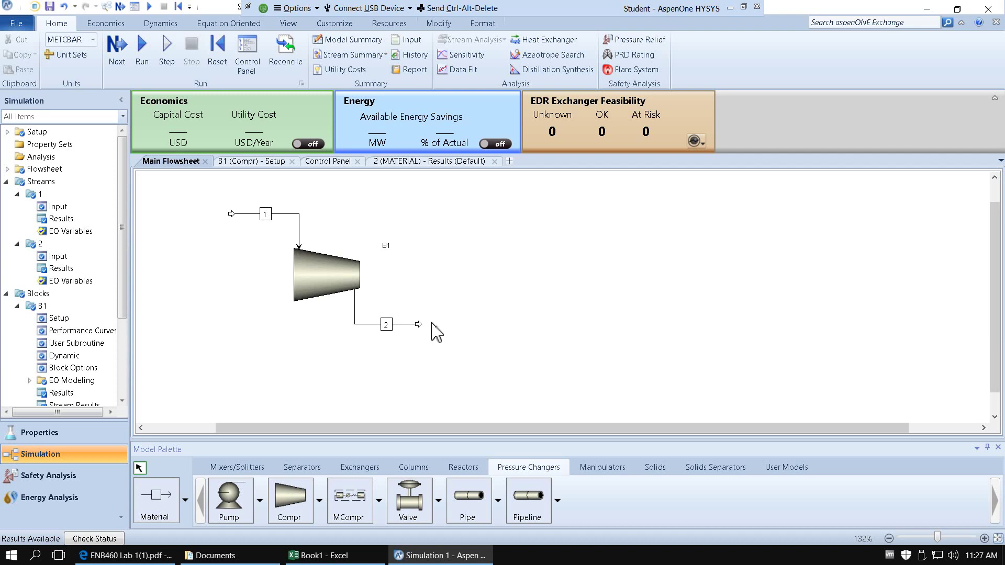
{"action": "left_click", "coordinate": [403, 324]}
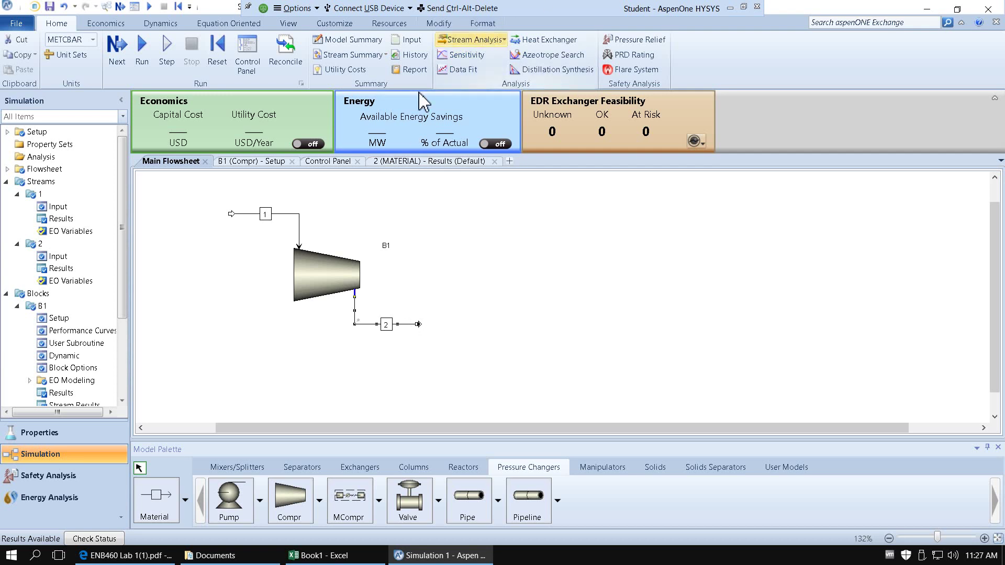
{"action": "left_click", "coordinate": [491, 236]}
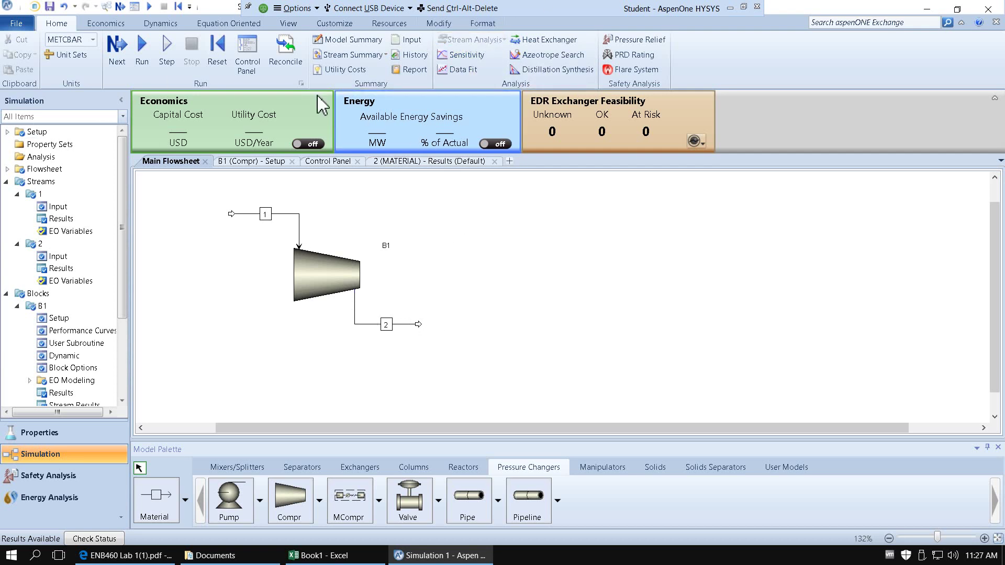
{"action": "left_click", "coordinate": [120, 63]}
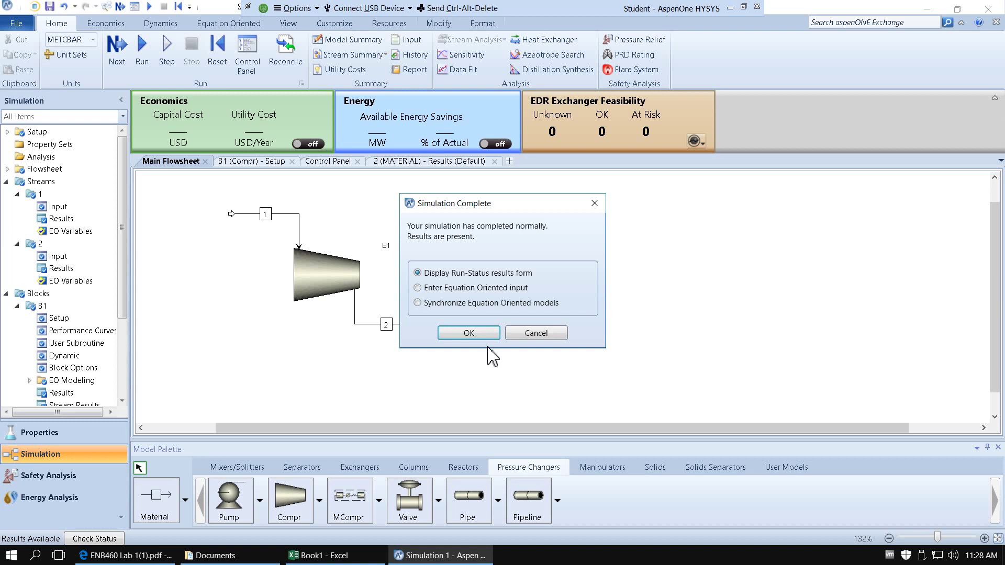
{"action": "left_click", "coordinate": [530, 334]}
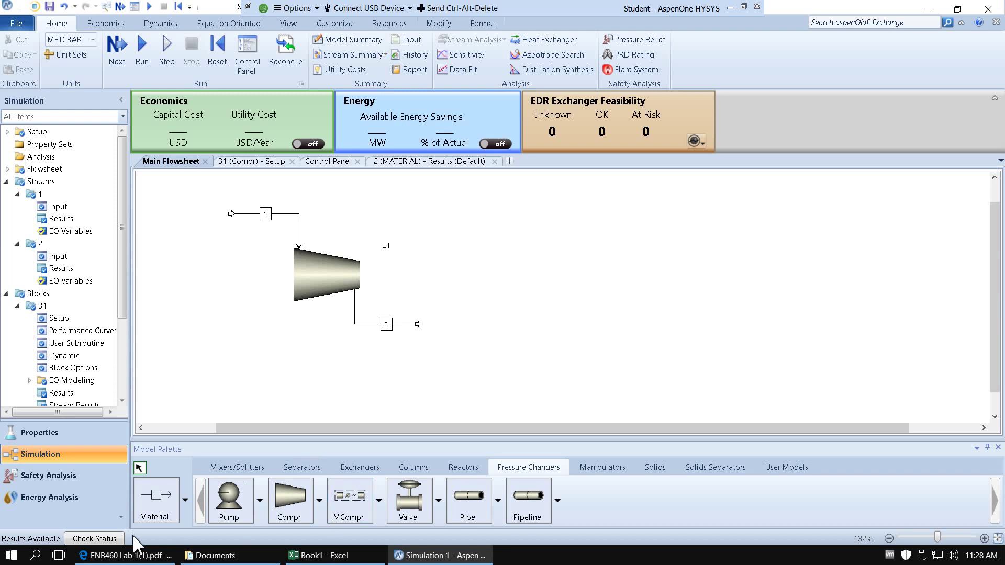
Look up the molar composition of air in the ENB460 Lab 1 PDF and return to Aspen Plus.
{"action": "left_click", "coordinate": [152, 554]}
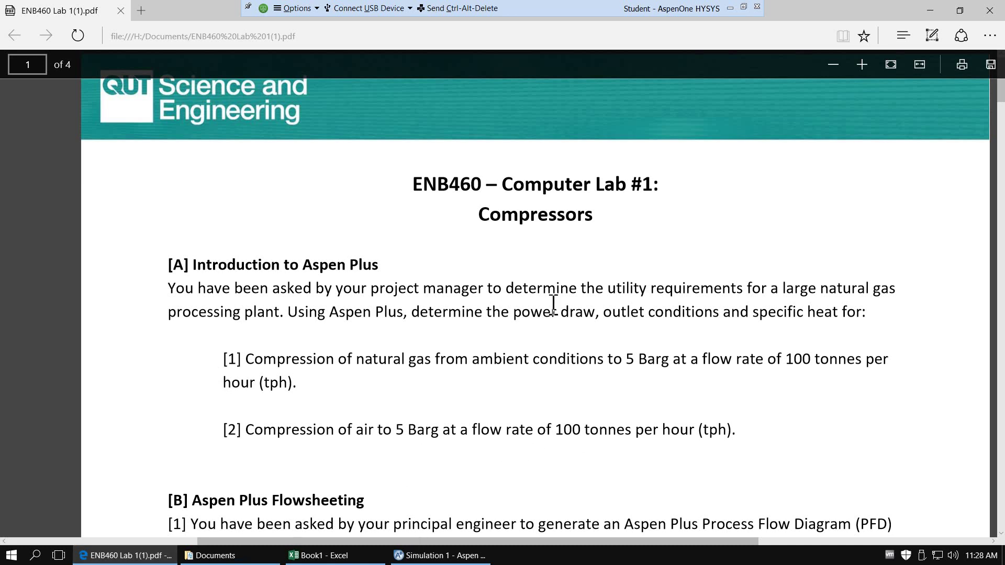
{"action": "left_click_drag", "start_coordinate": [1000, 81], "coordinate": [937, 310]}
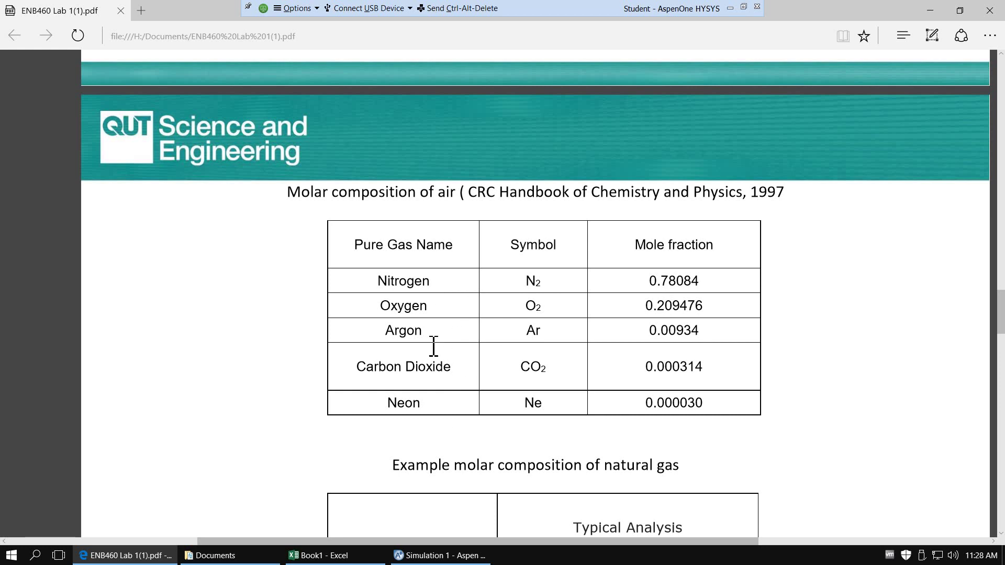
{"action": "left_click", "coordinate": [423, 560]}
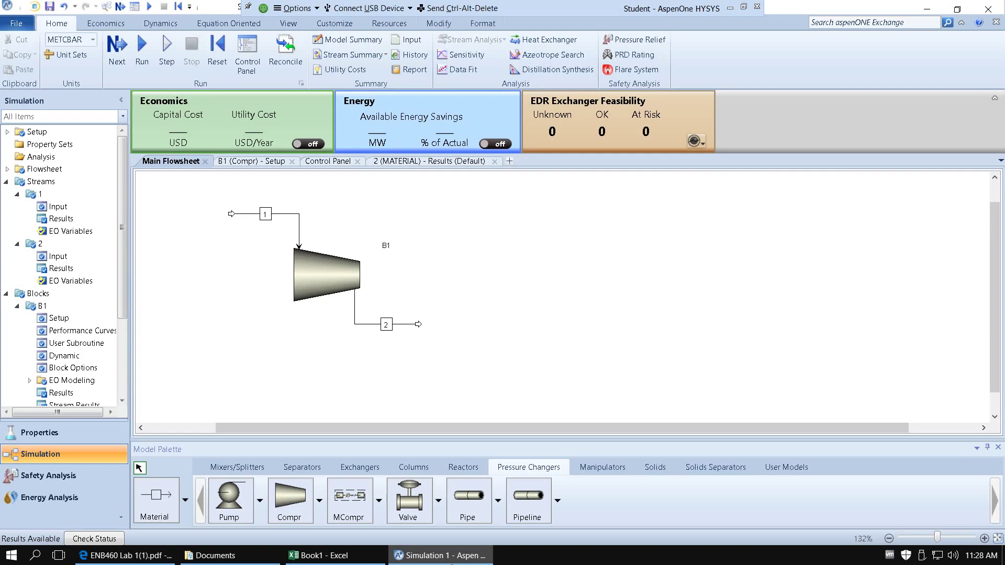
Add ARGON and NEON to the component list in the Properties environment.
{"action": "left_click", "coordinate": [45, 434]}
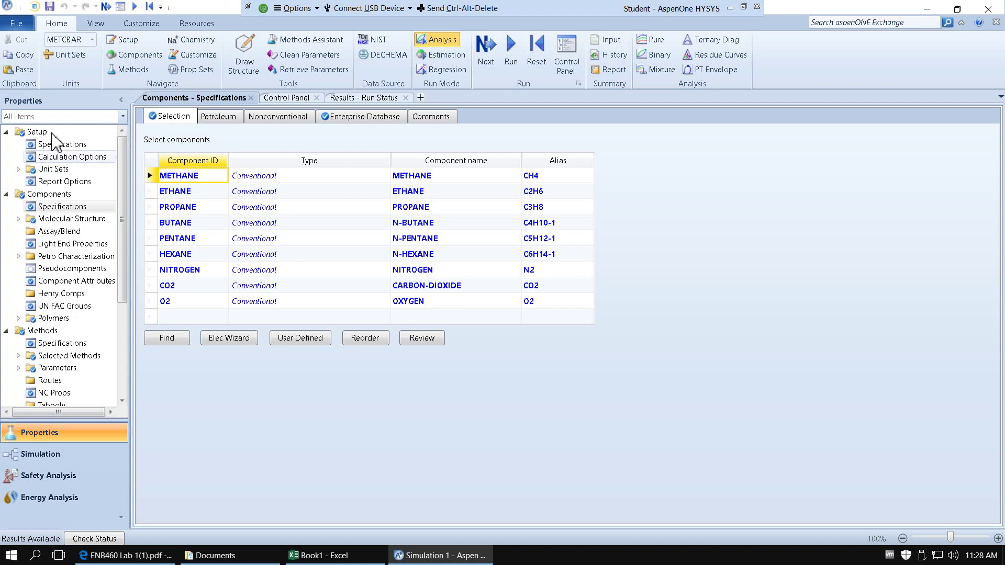
{"action": "left_click", "coordinate": [196, 317]}
{"action": "type", "text": "ARG"}
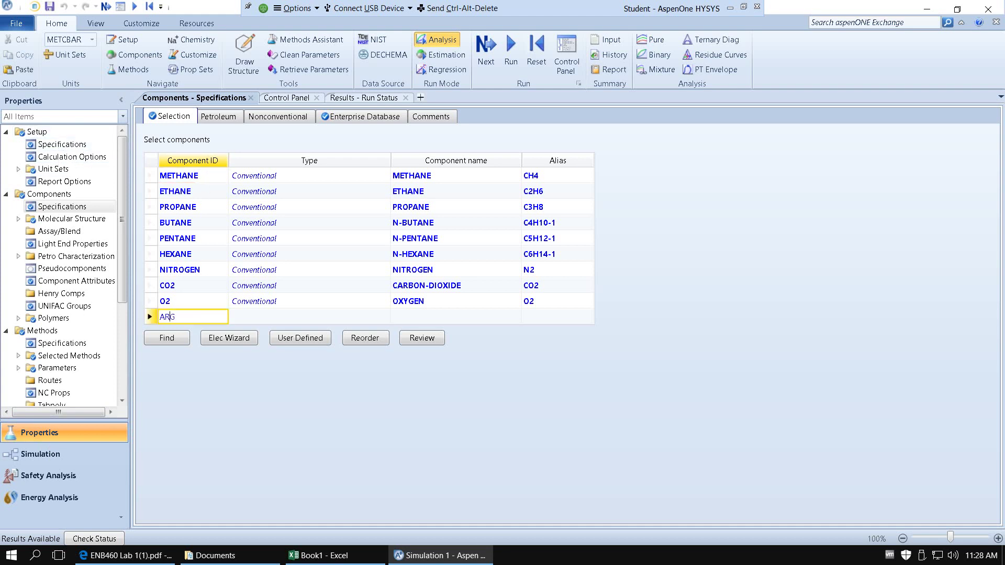
{"action": "type", "text": "ON"}
{"action": "key", "text": "Return"}
{"action": "type", "text": "NEON"}
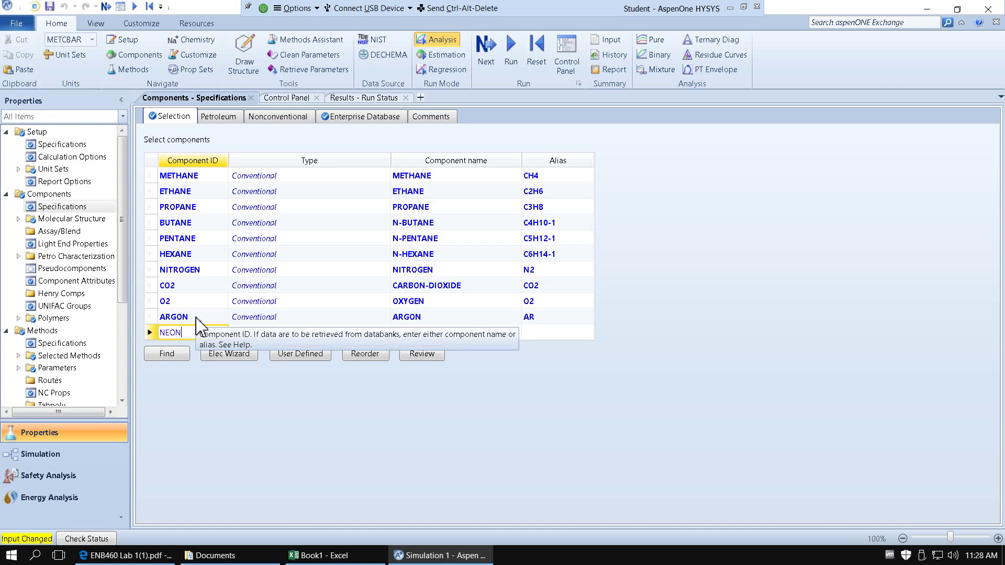
{"action": "key", "text": "Return"}
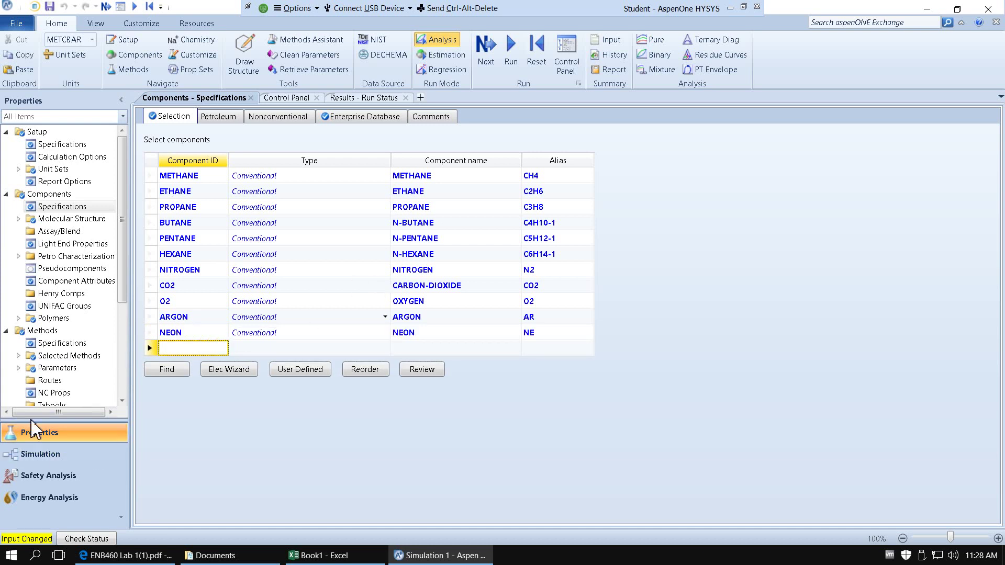
Return to the Simulation environment and open the input specifications of feed stream 1.
{"action": "left_click", "coordinate": [70, 460]}
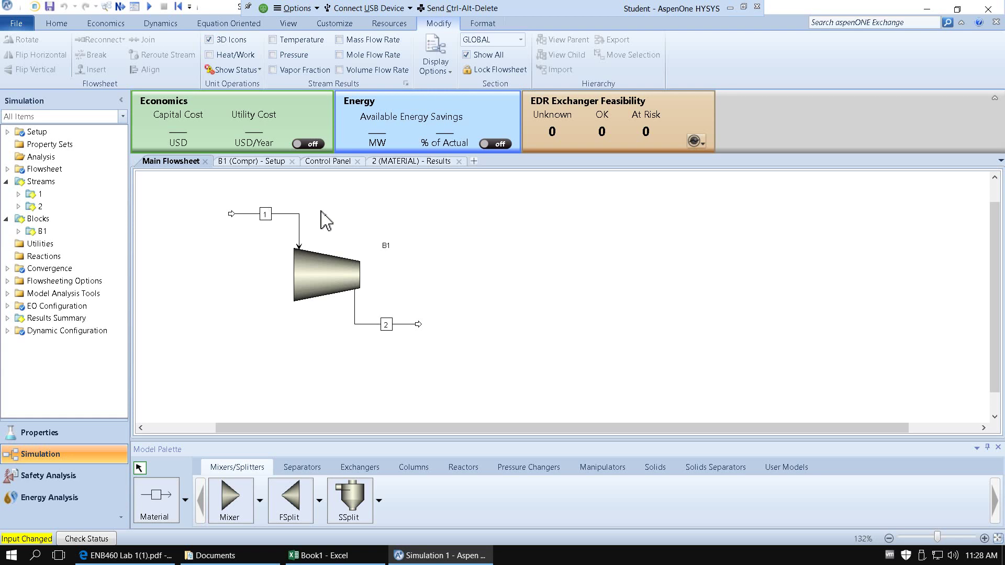
{"action": "left_click", "coordinate": [279, 215]}
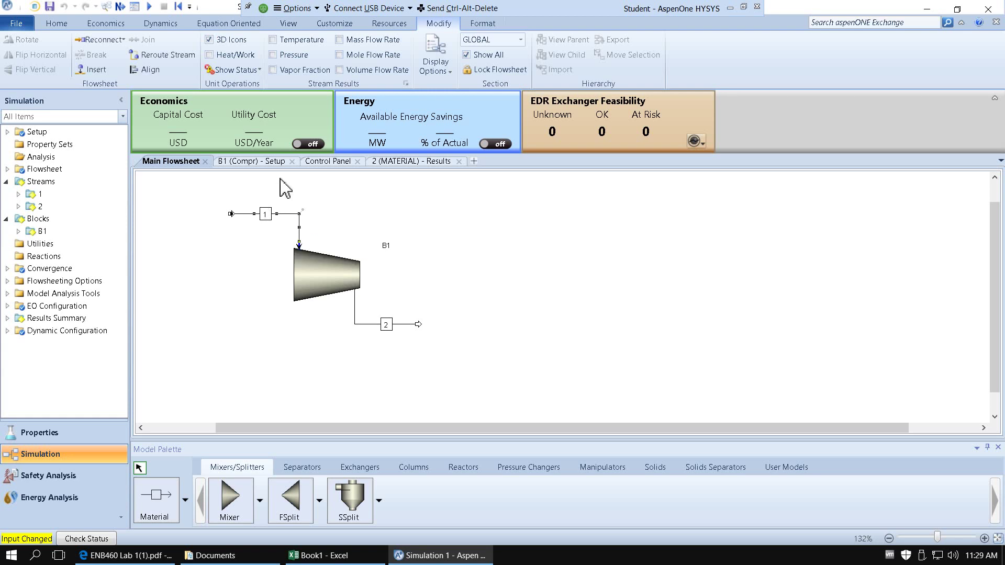
{"action": "left_click", "coordinate": [17, 194]}
{"action": "double_click", "coordinate": [51, 209]}
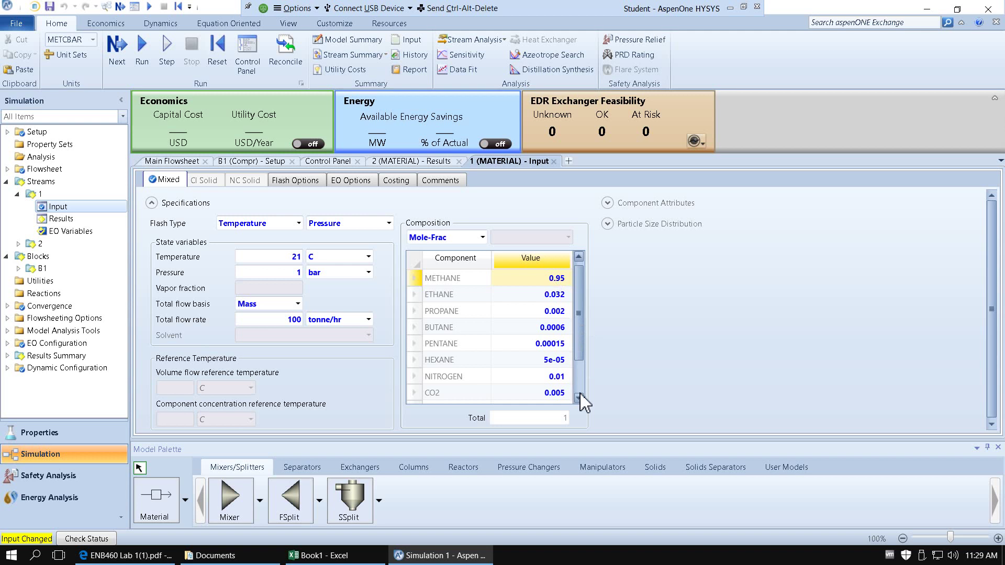
Set stream 1's mole fractions of methane, ethane, propane, butane, pentane and hexane to 0.
{"action": "scroll", "coordinate": [581, 401], "scroll_direction": "down", "scroll_amount": 2}
{"action": "left_click", "coordinate": [559, 360]}
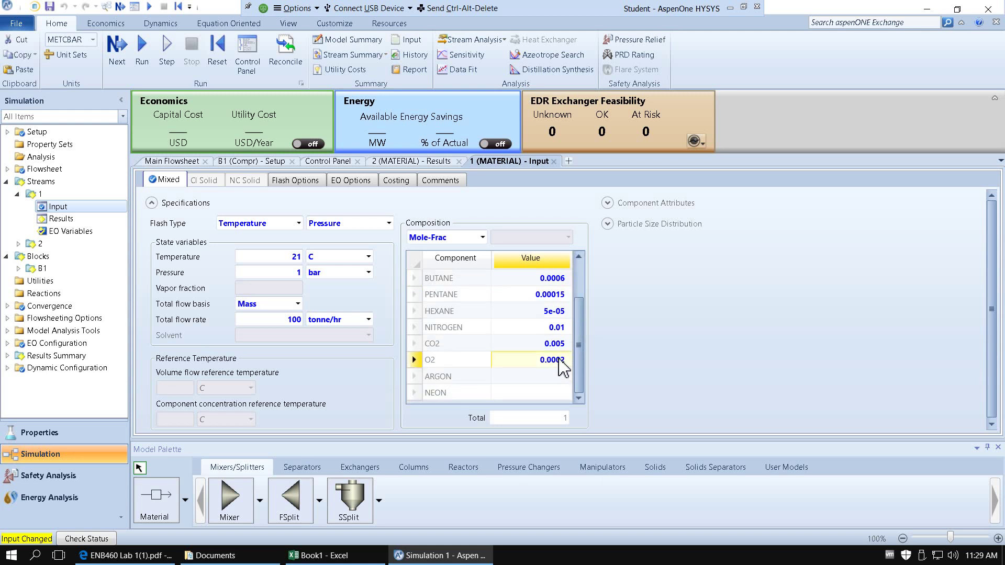
{"action": "left_click_drag", "start_coordinate": [580, 370], "coordinate": [579, 287]}
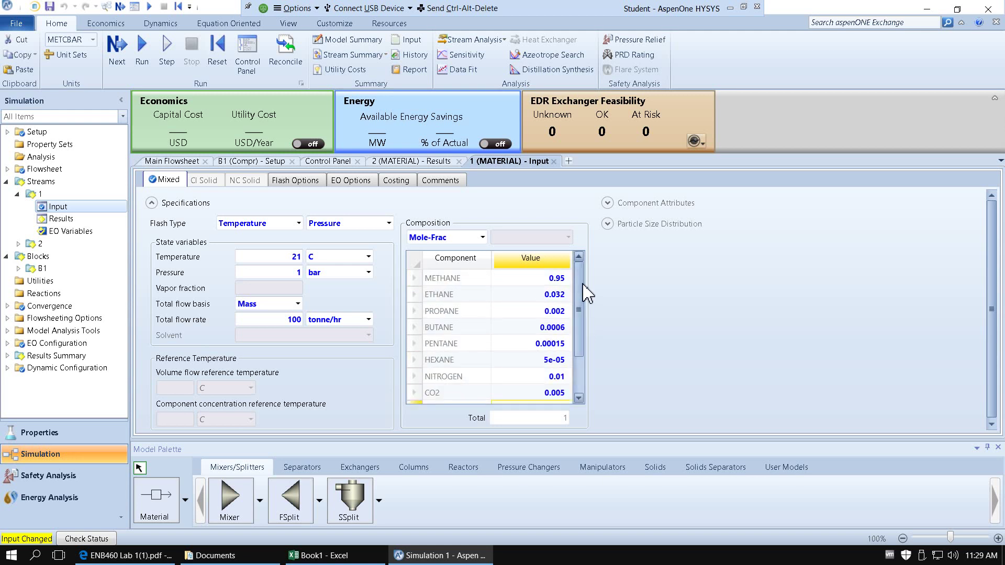
{"action": "left_click", "coordinate": [552, 280]}
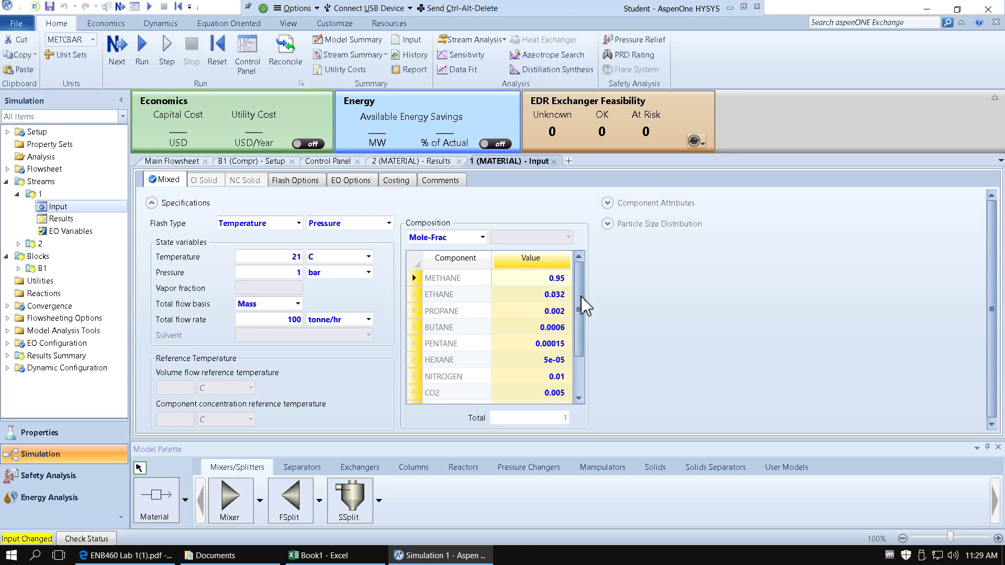
{"action": "left_click", "coordinate": [549, 281]}
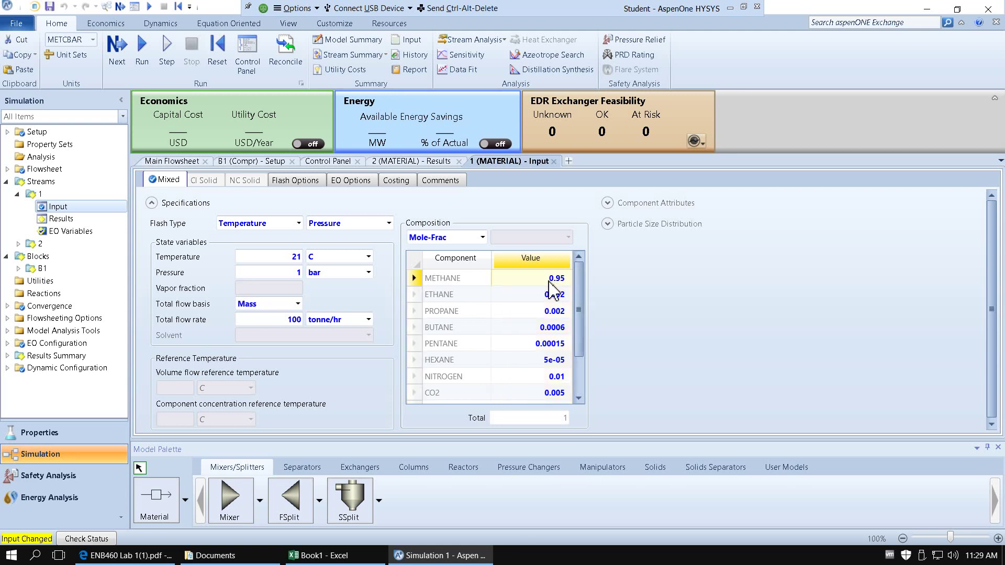
{"action": "type", "text": "0"}
{"action": "key", "text": "Return"}
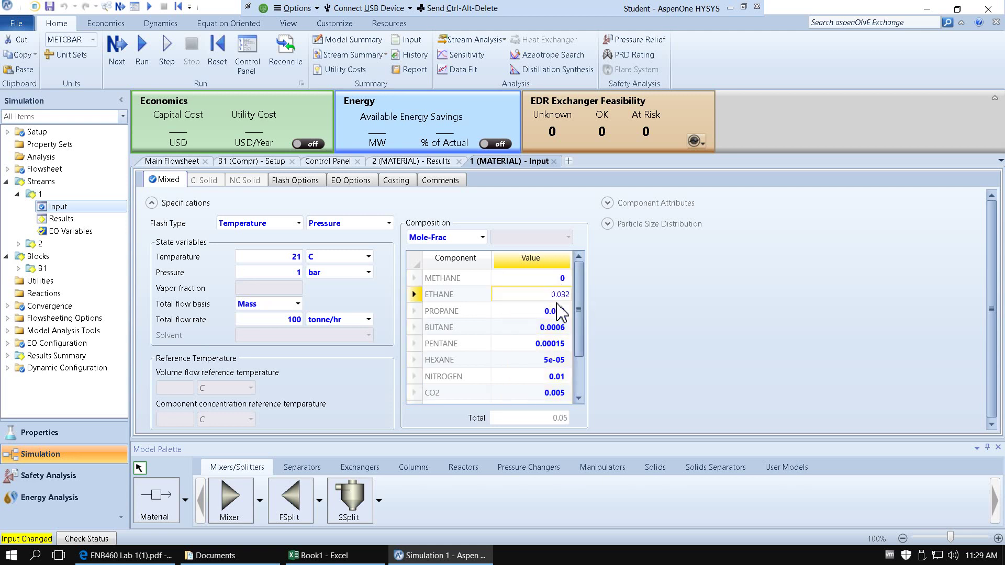
{"action": "type", "text": "0"}
{"action": "key", "text": "Return"}
{"action": "type", "text": "0"}
{"action": "key", "text": "Return"}
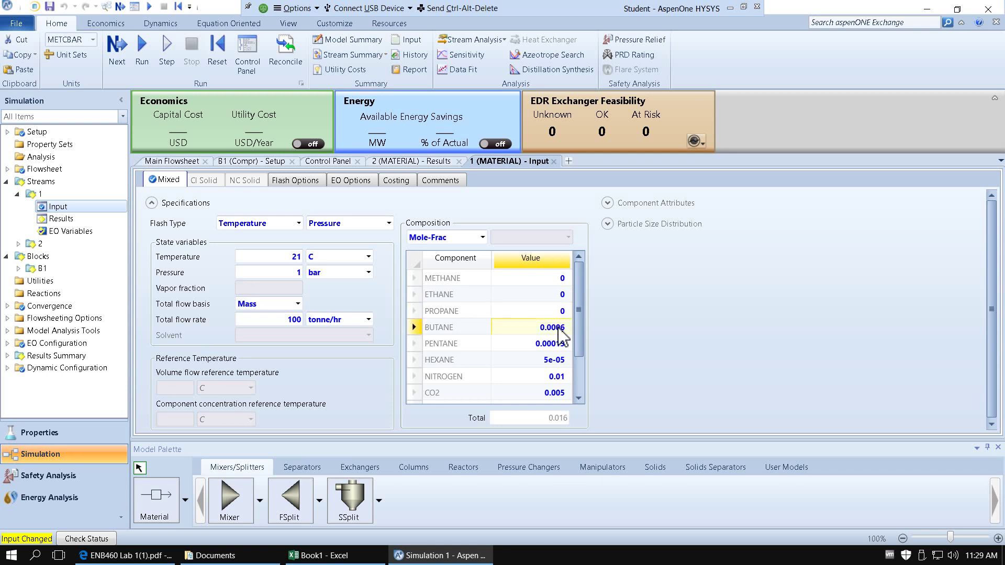
{"action": "type", "text": "0"}
{"action": "key", "text": "Return"}
{"action": "type", "text": "0"}
{"action": "key", "text": "Return"}
{"action": "type", "text": "0"}
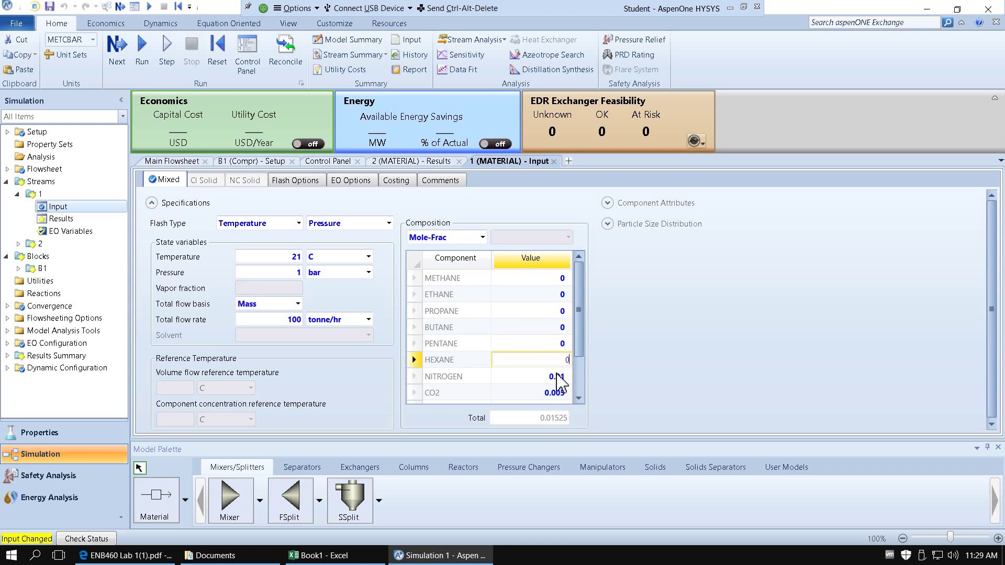
{"action": "key", "text": "Return"}
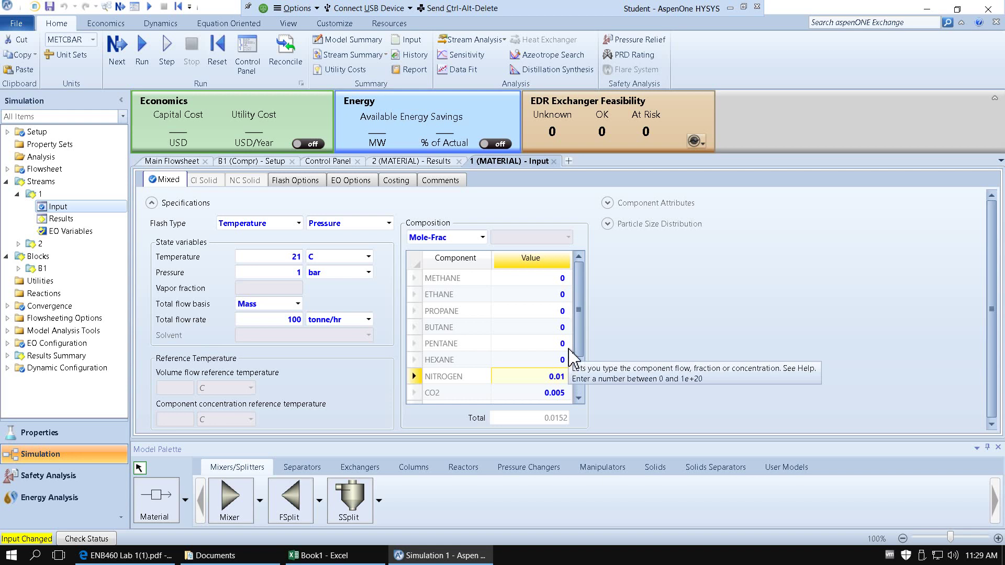
Set stream 1's mole fractions to 0.78084 for nitrogen and 0.000314 for CO2.
{"action": "key", "text": "BackSpace"}
{"action": "left_click", "coordinate": [547, 397]}
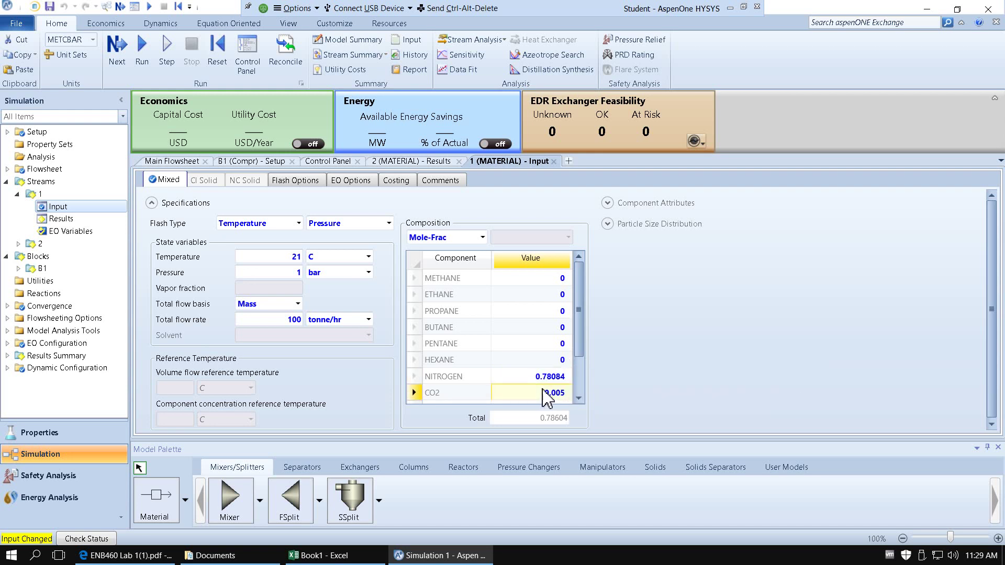
{"action": "key", "text": "BackSpace"}
{"action": "type", "text": "0.0"}
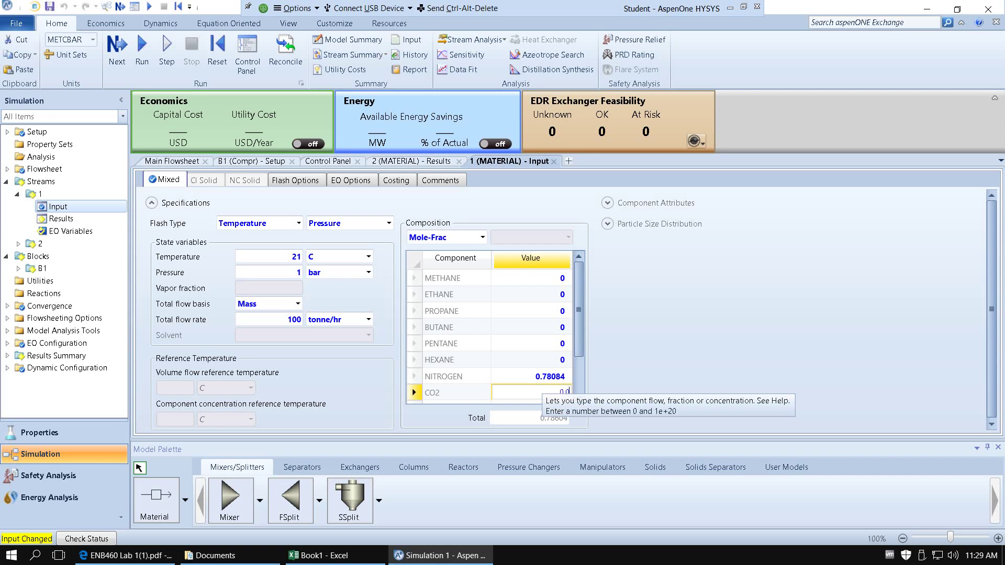
{"action": "type", "text": "00314"}
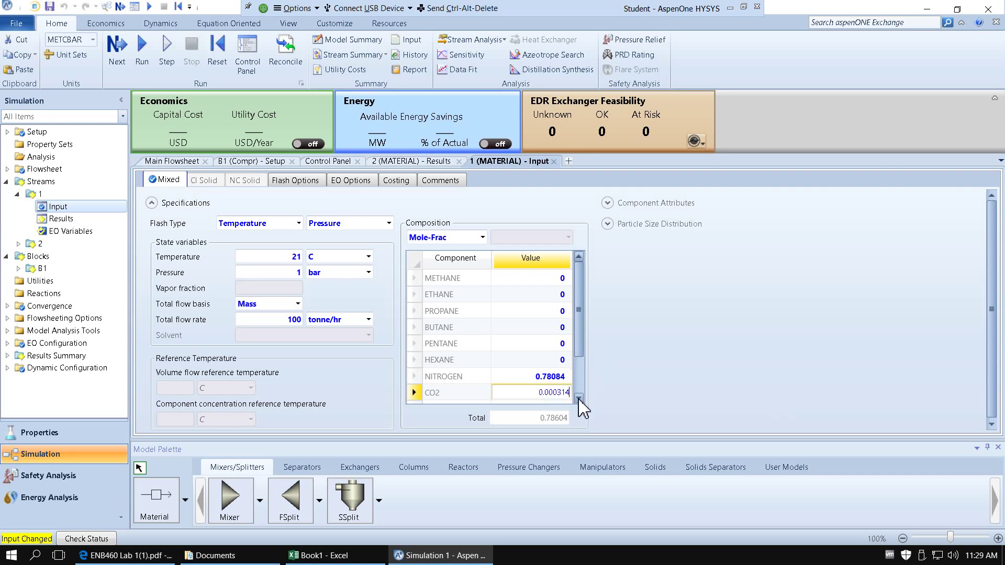
Set stream 1's mole fraction of O2 to 0.209476.
{"action": "left_click", "coordinate": [579, 400]}
{"action": "left_click", "coordinate": [579, 399]}
{"action": "left_click", "coordinate": [558, 364]}
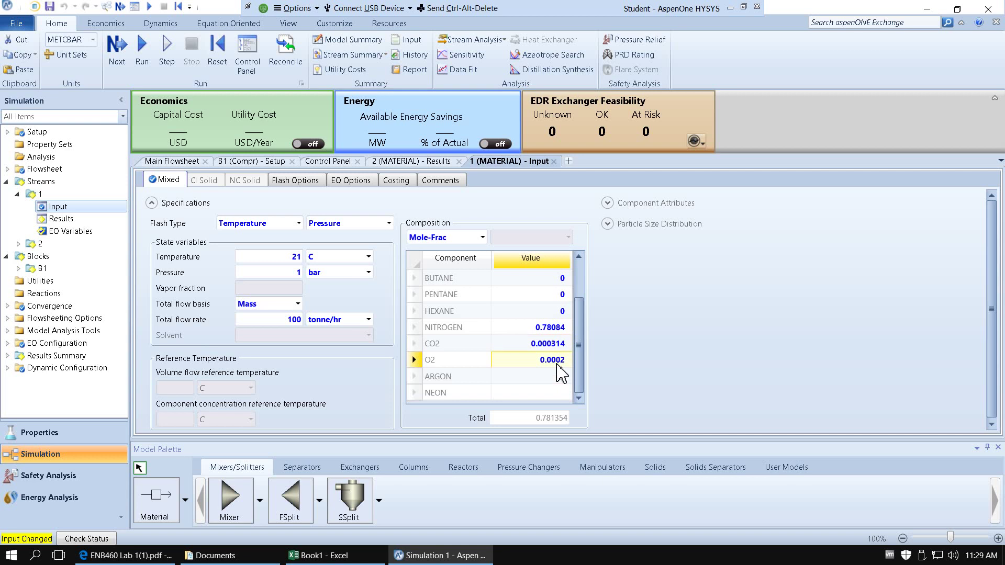
{"action": "left_click", "coordinate": [558, 366]}
{"action": "type", "text": ".20"}
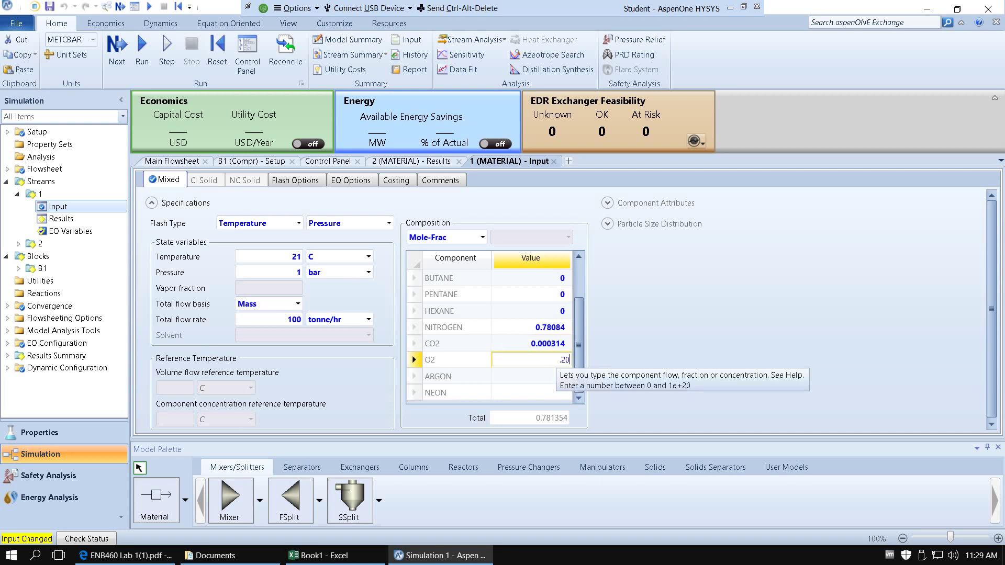
{"action": "type", "text": "9476"}
Set stream 1's mole fractions to 0.00934 for ARGON and 0.000030 for NEON.
{"action": "left_click", "coordinate": [540, 380]}
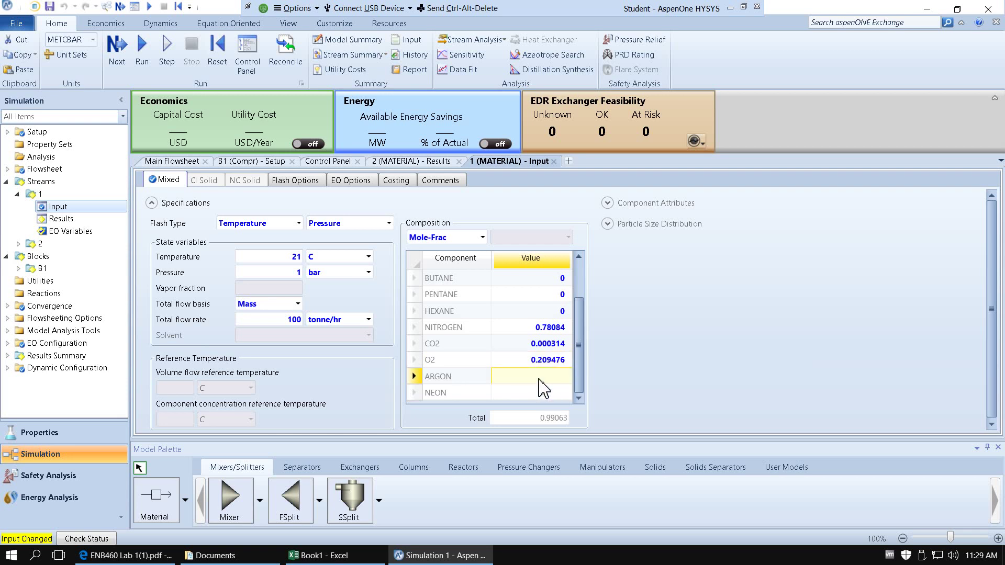
{"action": "type", "text": ".00934"}
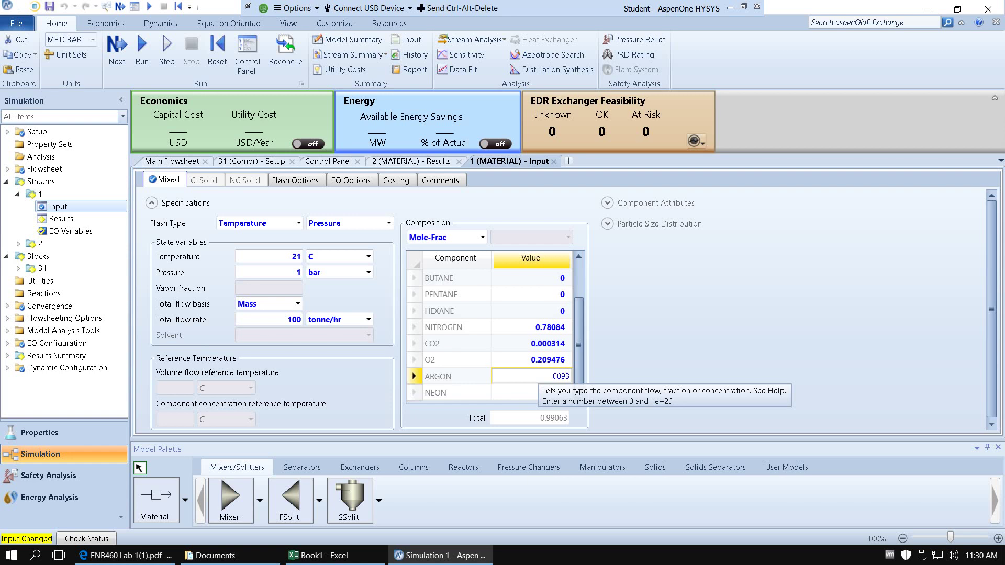
{"action": "left_click", "coordinate": [526, 396]}
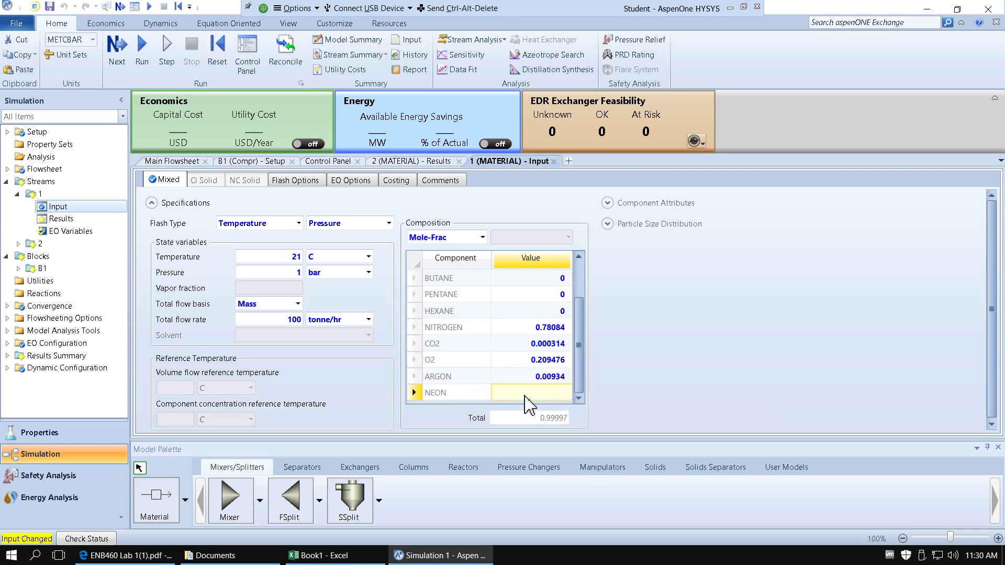
{"action": "left_click", "coordinate": [526, 396]}
{"action": "type", "text": ".0"}
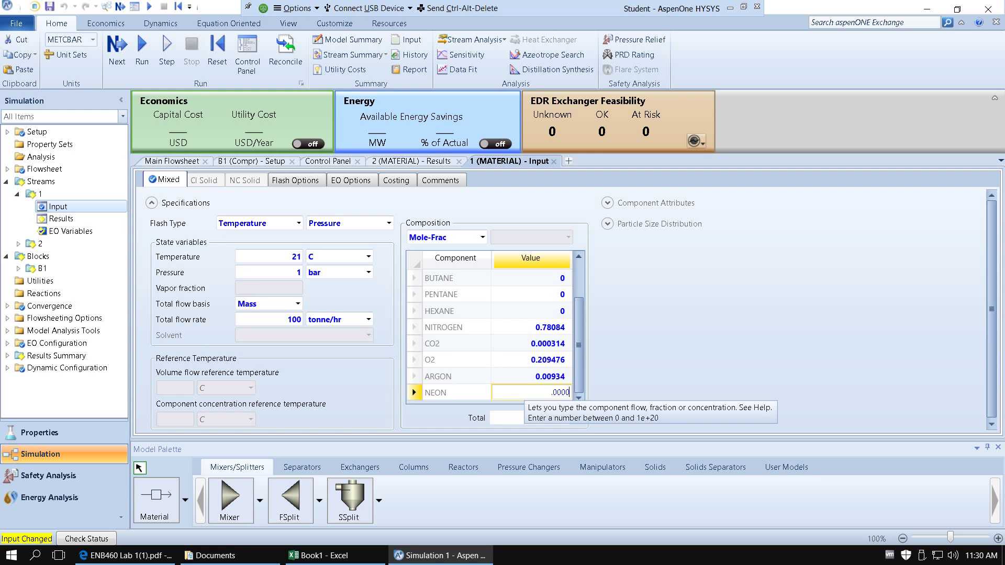
{"action": "type", "text": "0030"}
{"action": "key", "text": "Return"}
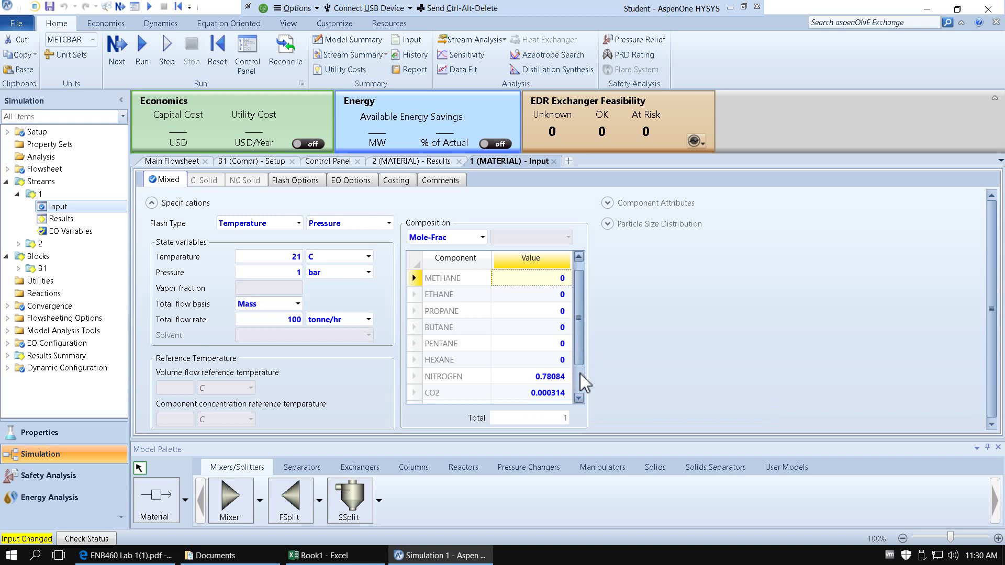
{"action": "scroll", "coordinate": [579, 387], "scroll_direction": "down", "scroll_amount": 3}
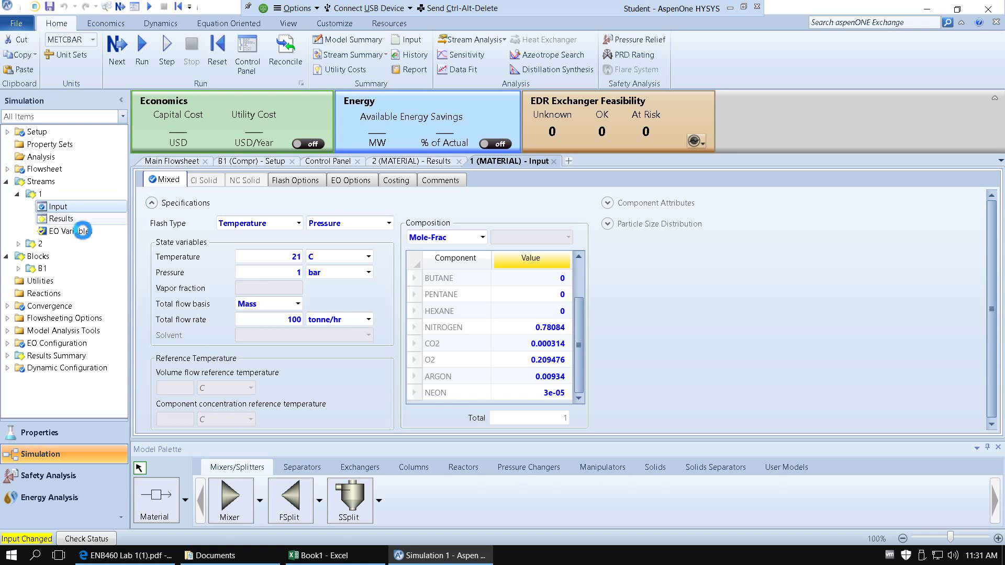
Examine stream 1's material results, including the mole flows of the individual components.
{"action": "left_click", "coordinate": [76, 220]}
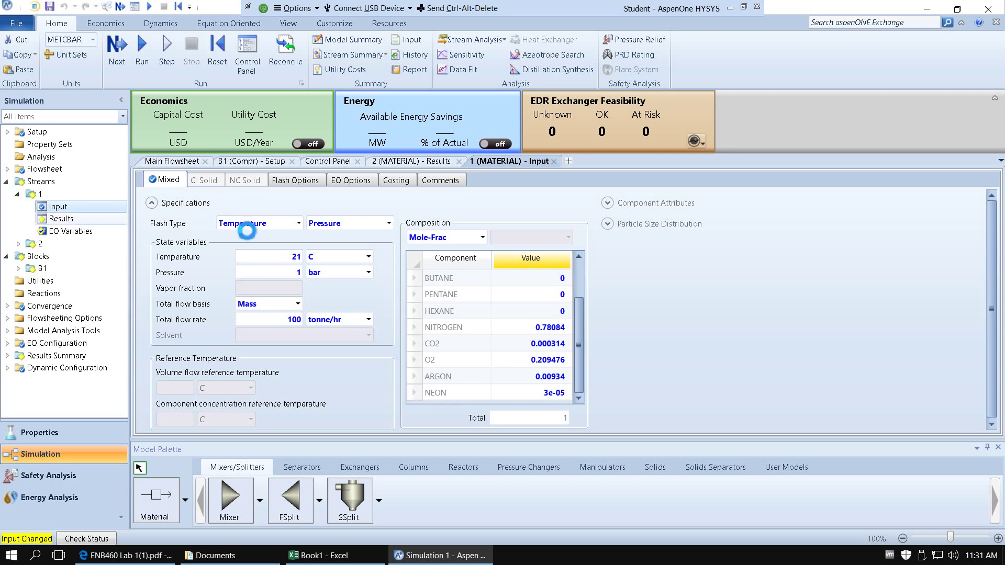
{"action": "scroll", "coordinate": [236, 256], "scroll_direction": "down", "scroll_amount": 3}
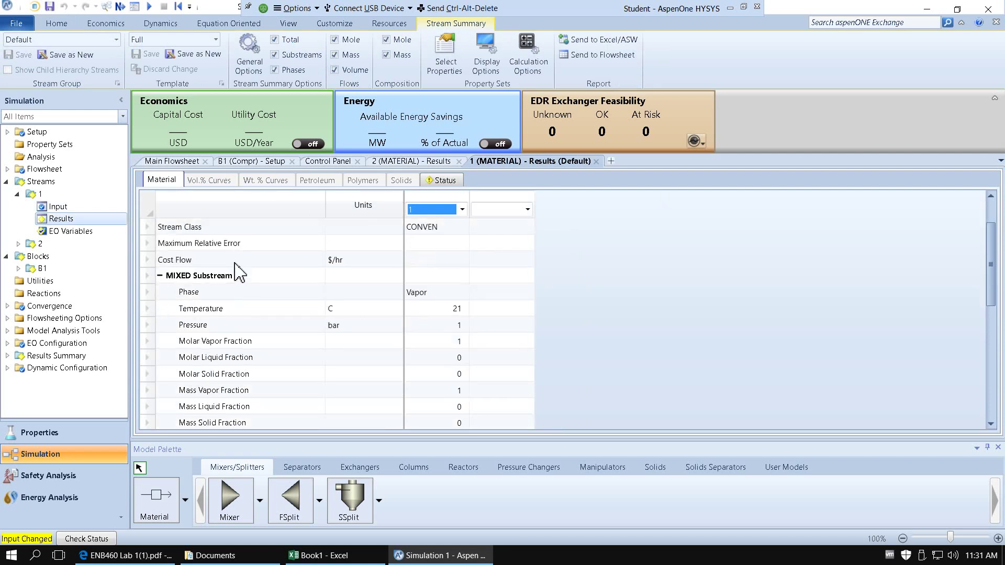
{"action": "scroll", "coordinate": [235, 261], "scroll_direction": "down", "scroll_amount": 3}
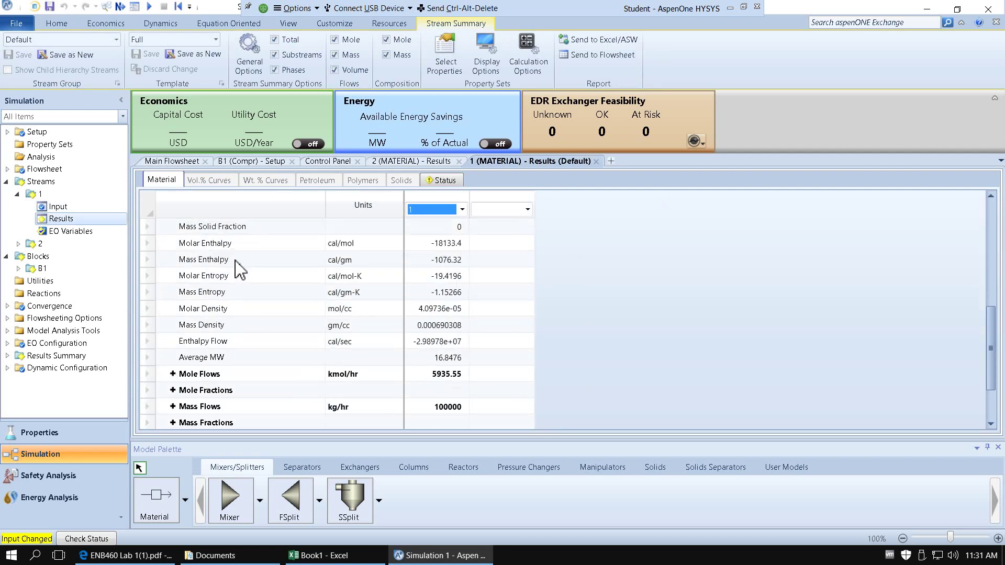
{"action": "scroll", "coordinate": [235, 260], "scroll_direction": "down", "scroll_amount": 1}
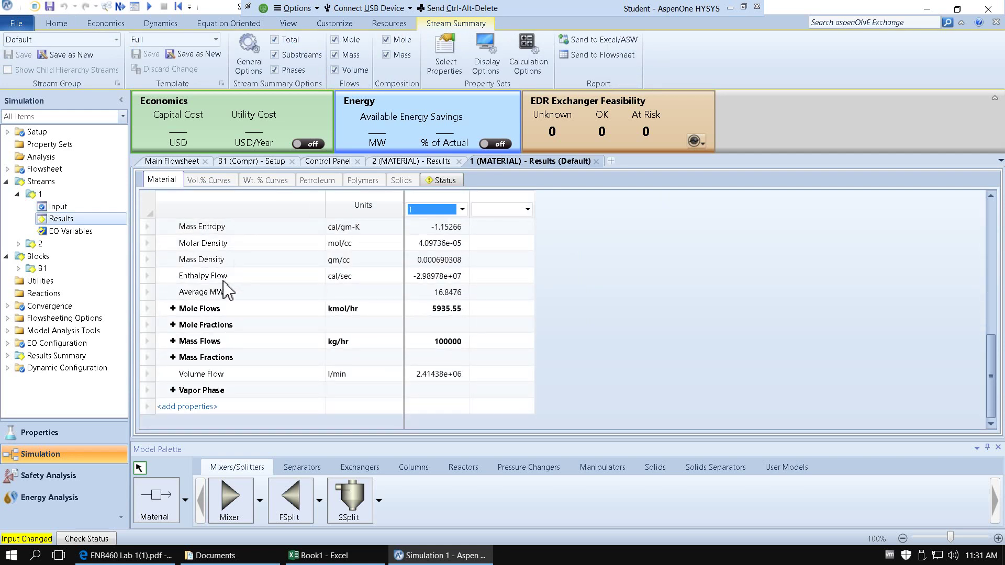
{"action": "left_click", "coordinate": [172, 308]}
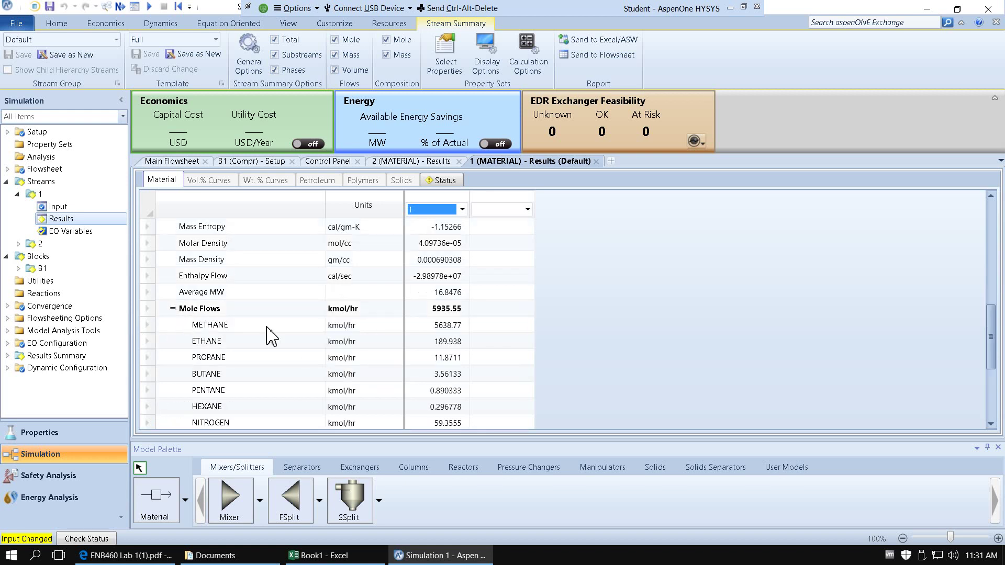
{"action": "scroll", "coordinate": [270, 336], "scroll_direction": "down", "scroll_amount": 1}
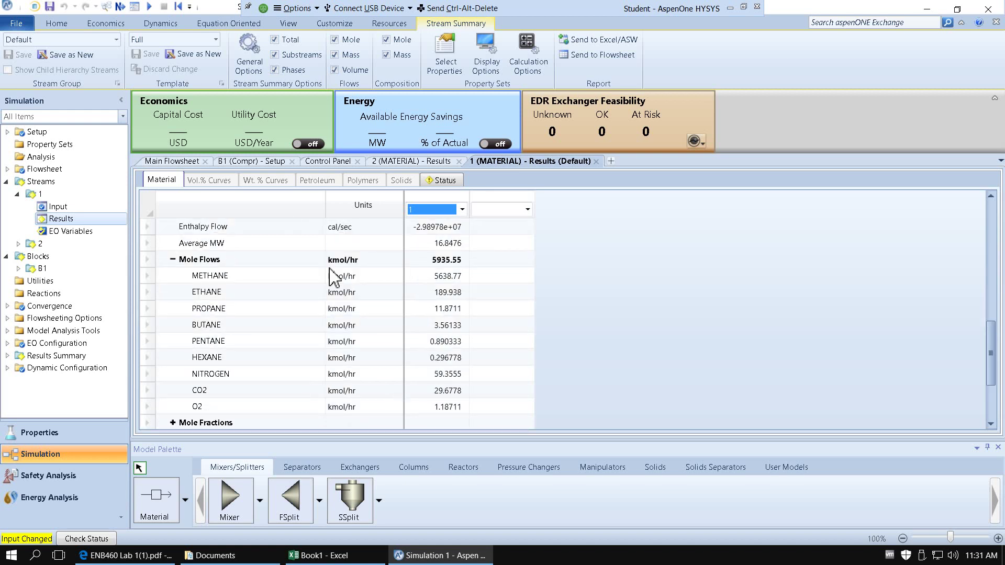
Return to stream 1's input, review the air composition and run the simulation.
{"action": "left_click", "coordinate": [81, 215]}
{"action": "left_click", "coordinate": [74, 206]}
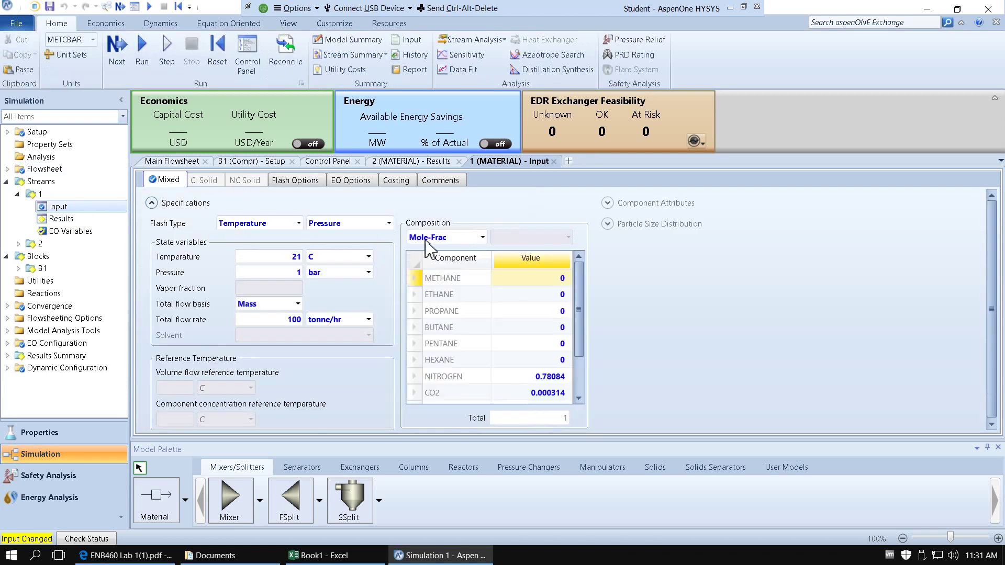
{"action": "left_click_drag", "start_coordinate": [577, 319], "coordinate": [577, 370]}
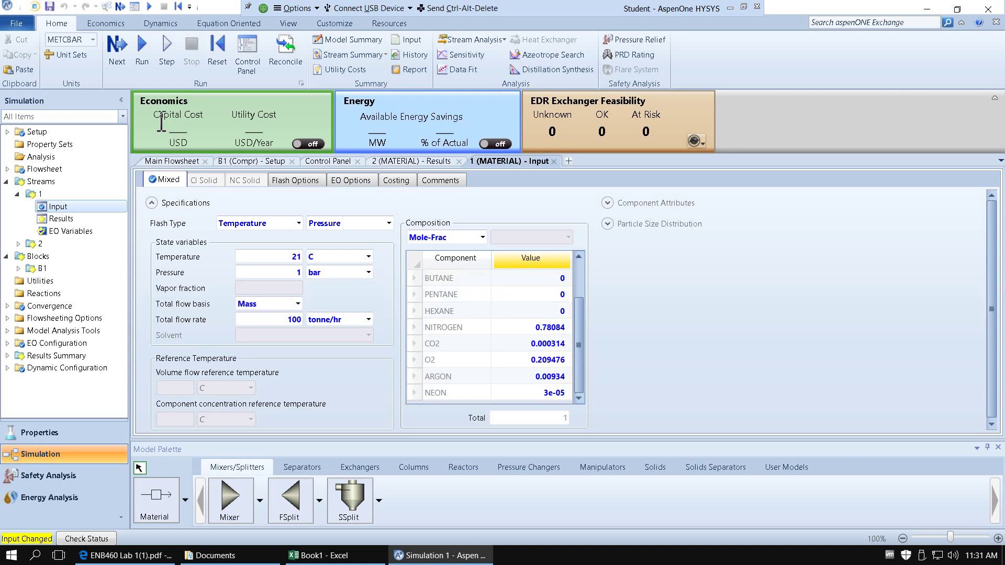
{"action": "left_click", "coordinate": [118, 61]}
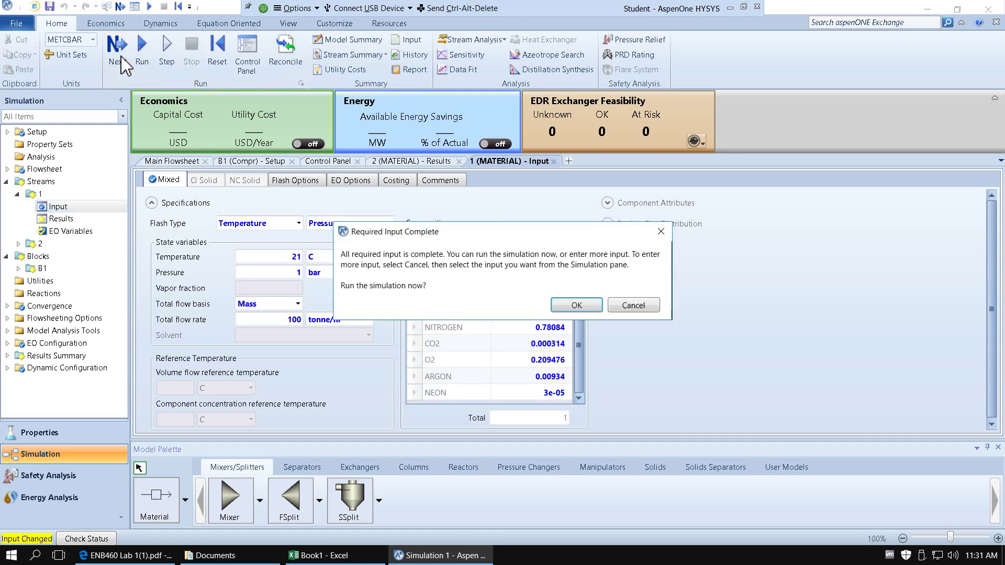
{"action": "left_click", "coordinate": [581, 306]}
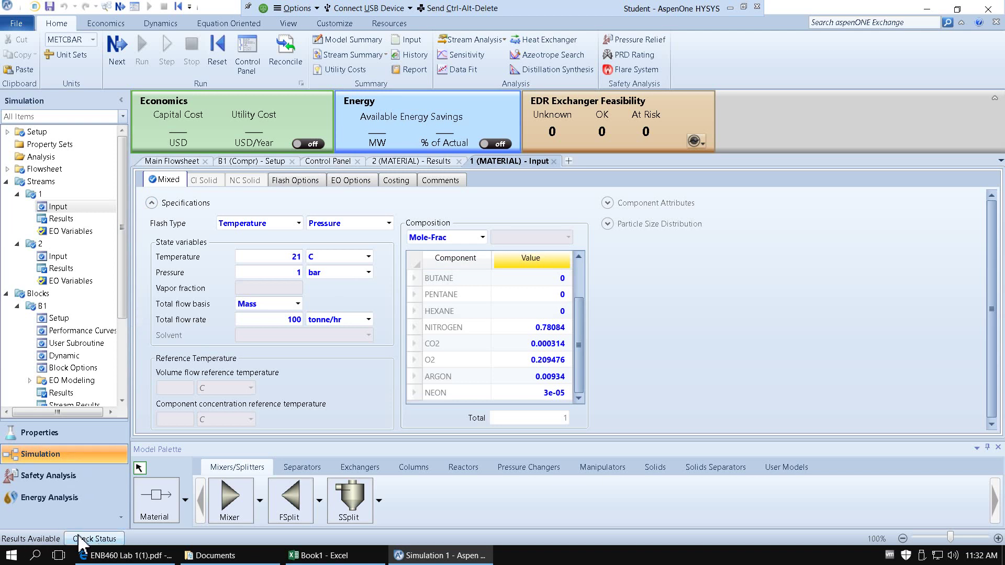
Check the run's status, results summary and Control Panel.
{"action": "left_click", "coordinate": [96, 540]}
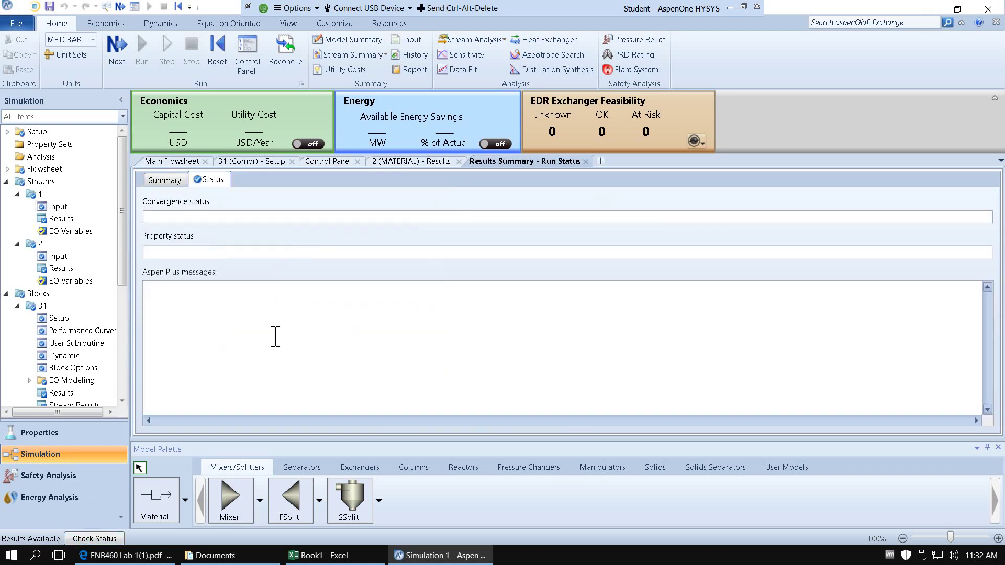
{"action": "left_click", "coordinate": [165, 180]}
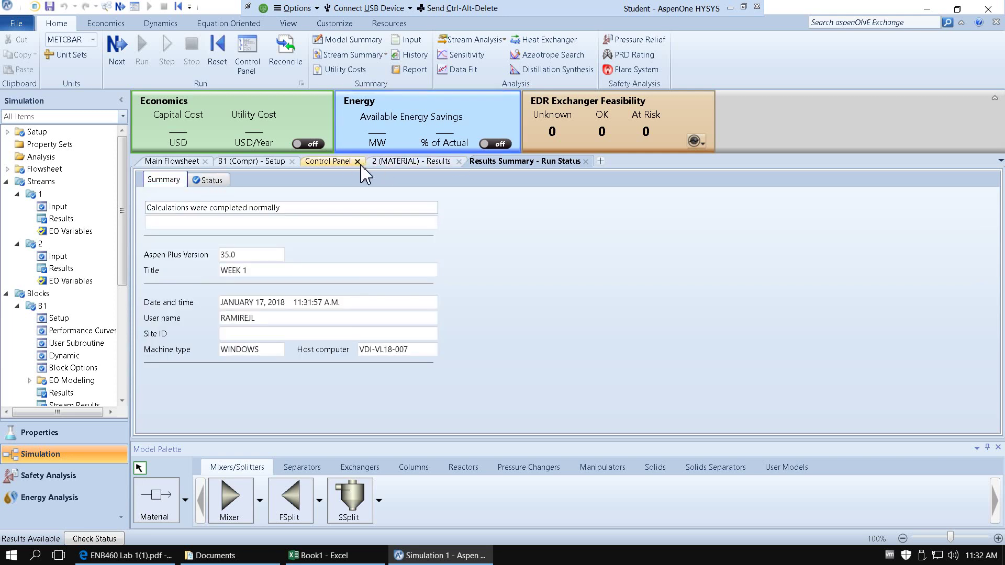
{"action": "left_click", "coordinate": [314, 161]}
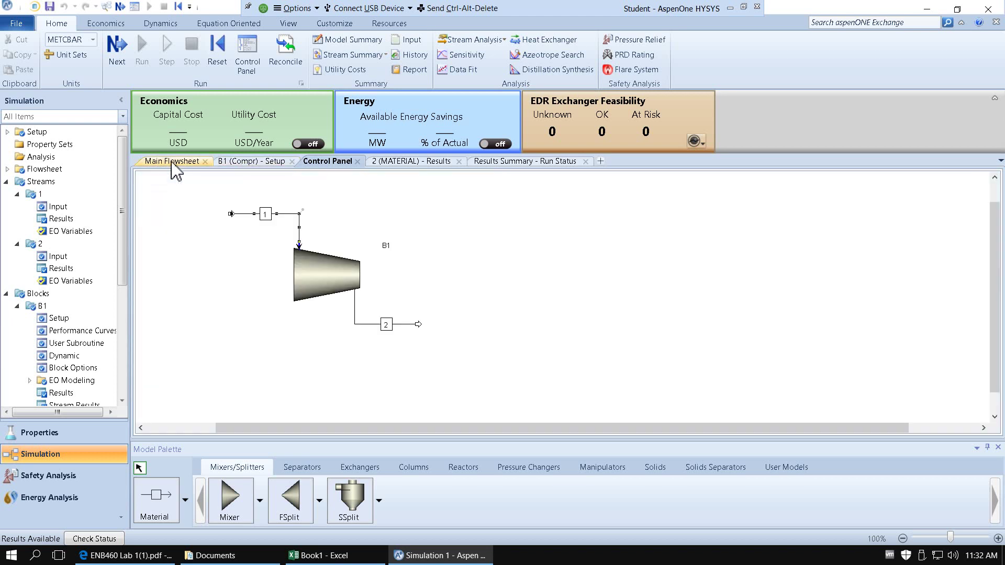
Open the results of compressor B1 from the main flowsheet and show the net work required in MW.
{"action": "left_click", "coordinate": [172, 161]}
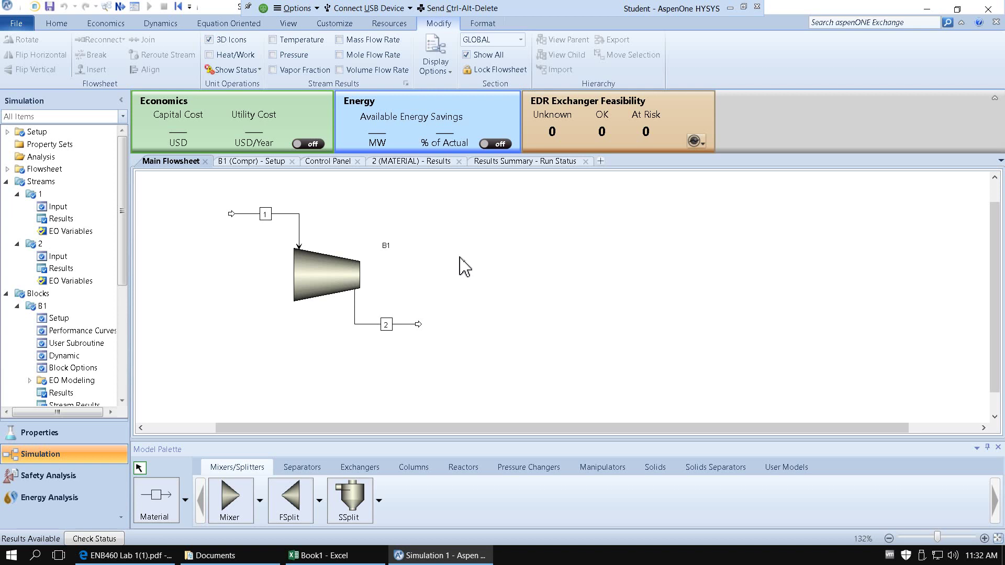
{"action": "left_click", "coordinate": [334, 285]}
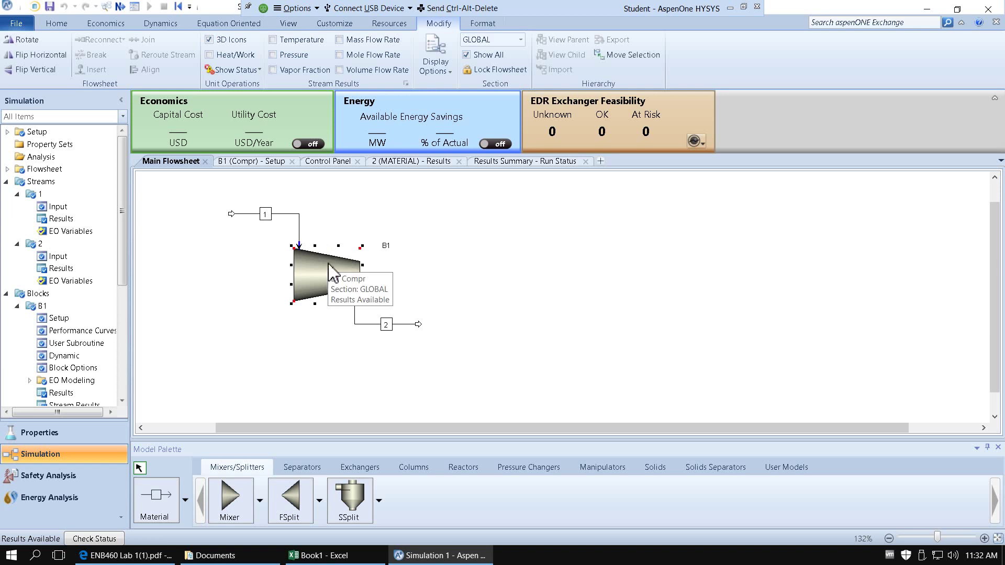
{"action": "right_click", "coordinate": [328, 263]}
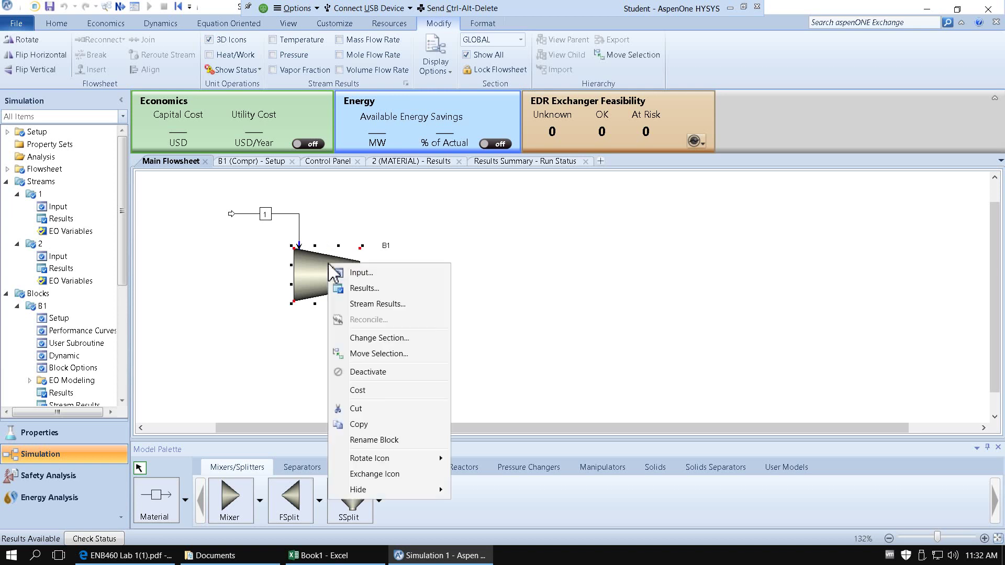
{"action": "left_click", "coordinate": [377, 289]}
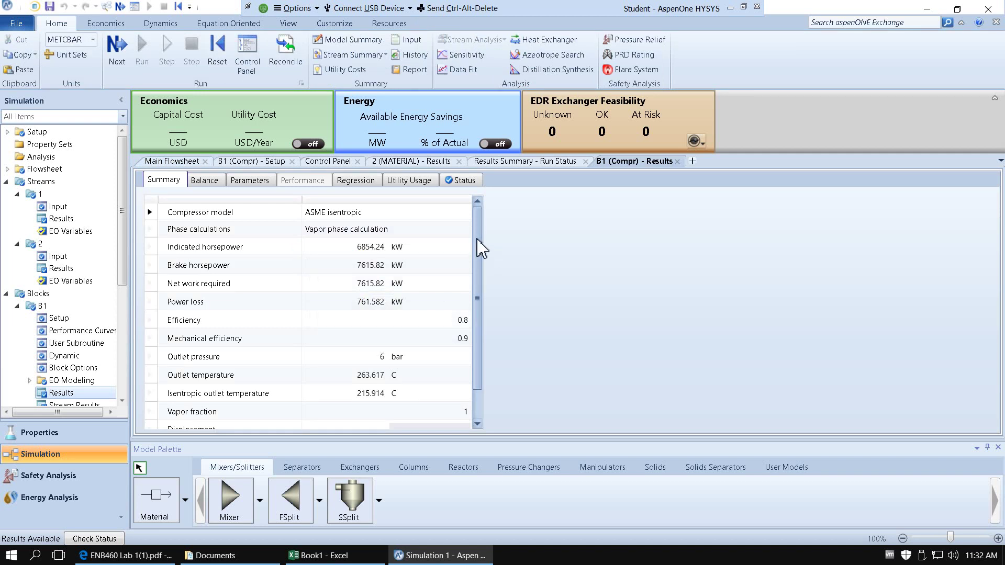
{"action": "left_click_drag", "start_coordinate": [477, 239], "coordinate": [477, 285]}
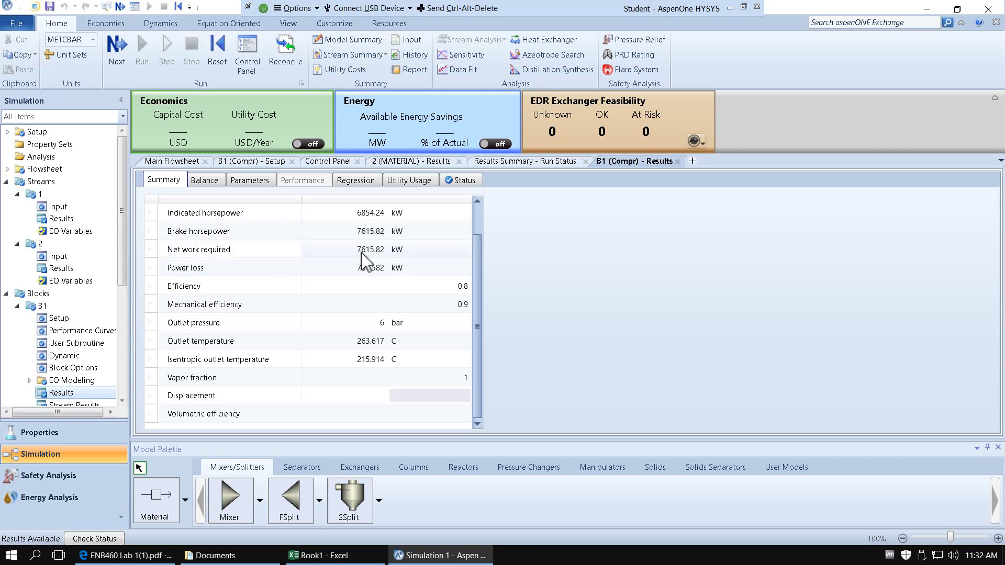
{"action": "left_click", "coordinate": [433, 250]}
{"action": "left_click", "coordinate": [433, 251]}
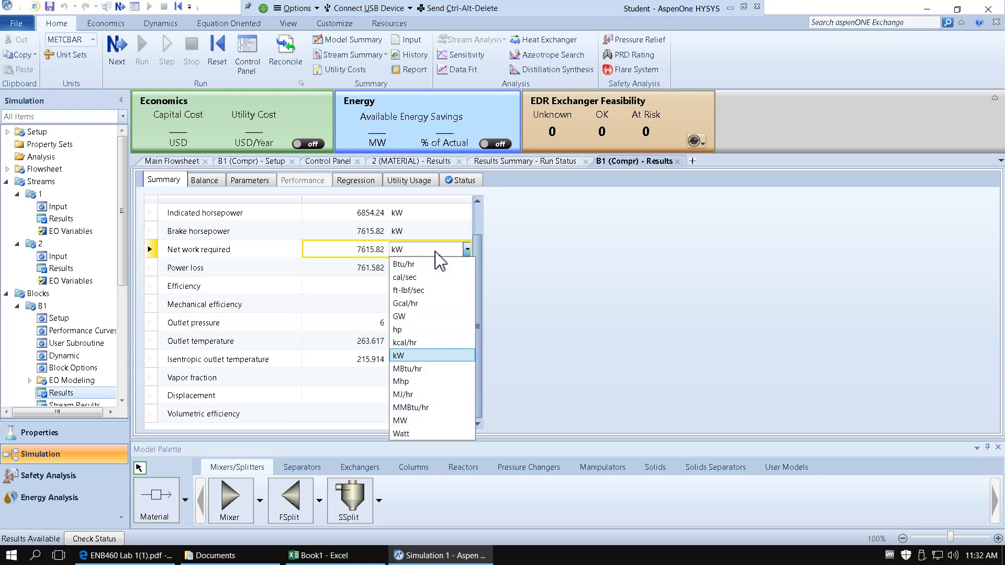
{"action": "left_click", "coordinate": [426, 420]}
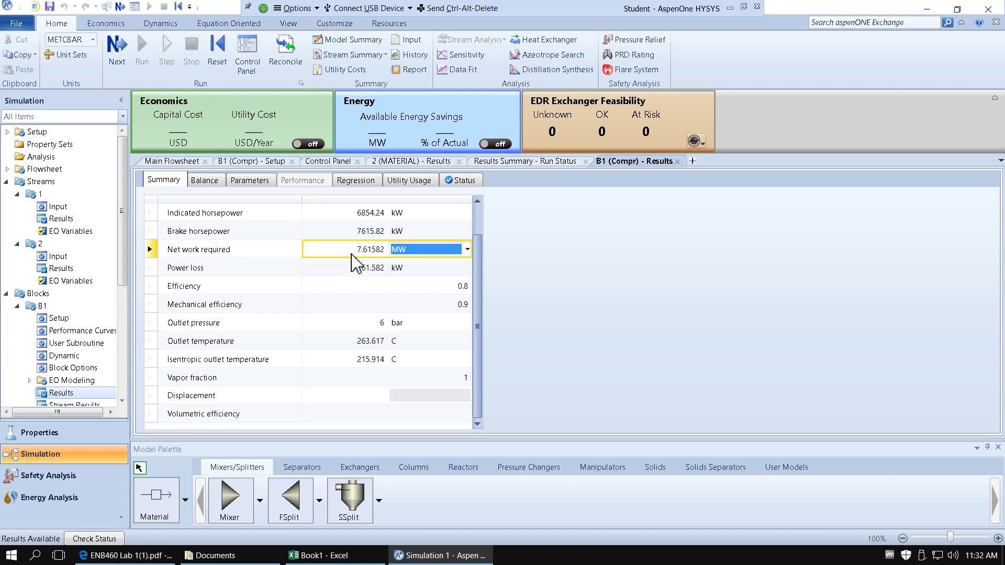
Switch to the Book1 workbook in Excel and enter 7.61582 as the power draw for Air in cell B3.
{"action": "key", "text": "alt+Tab"}
{"action": "key", "text": "alt+Tab"}
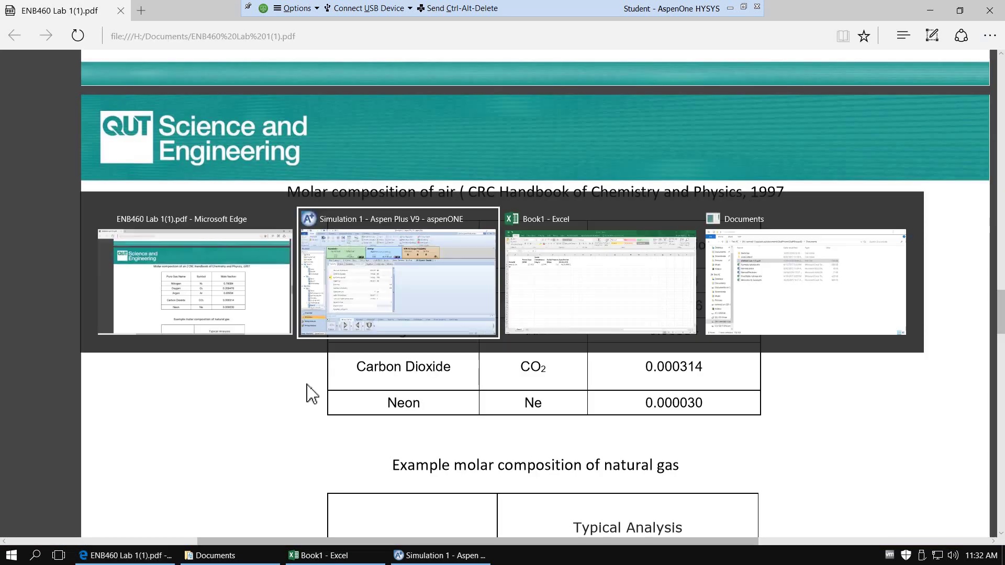
{"action": "left_click", "coordinate": [346, 553]}
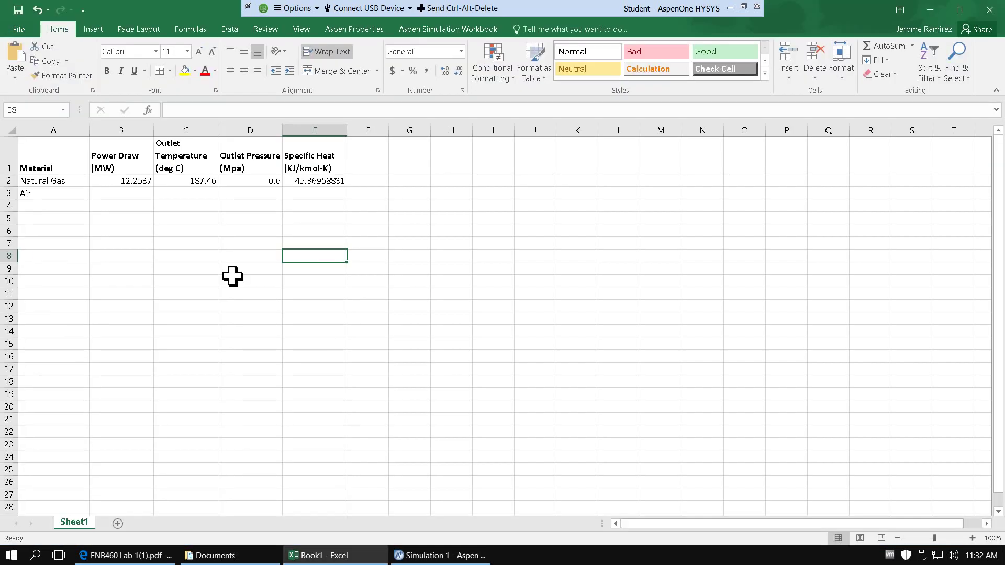
{"action": "left_click", "coordinate": [139, 195]}
{"action": "type", "text": "7."}
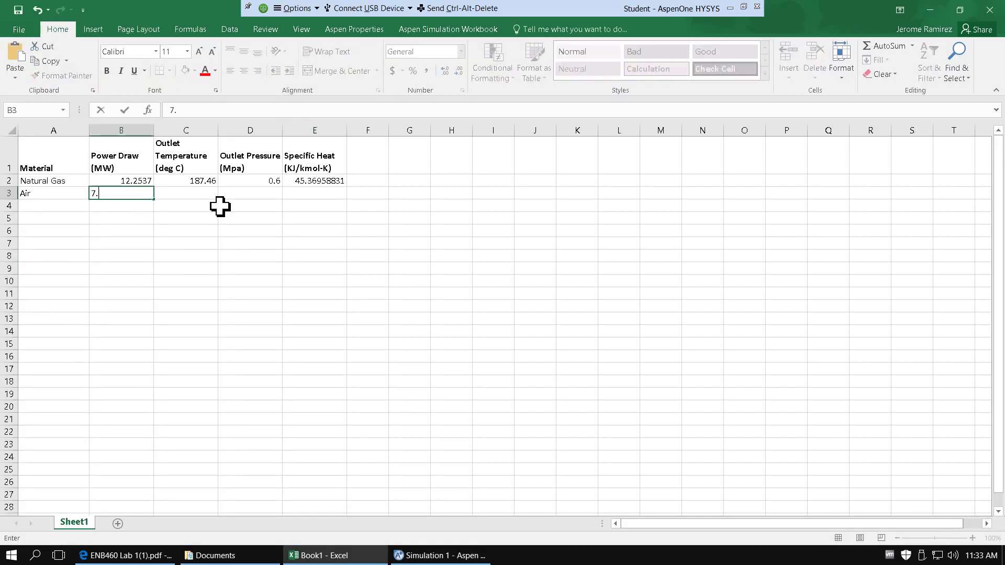
{"action": "type", "text": "61582"}
{"action": "key", "text": "Tab"}
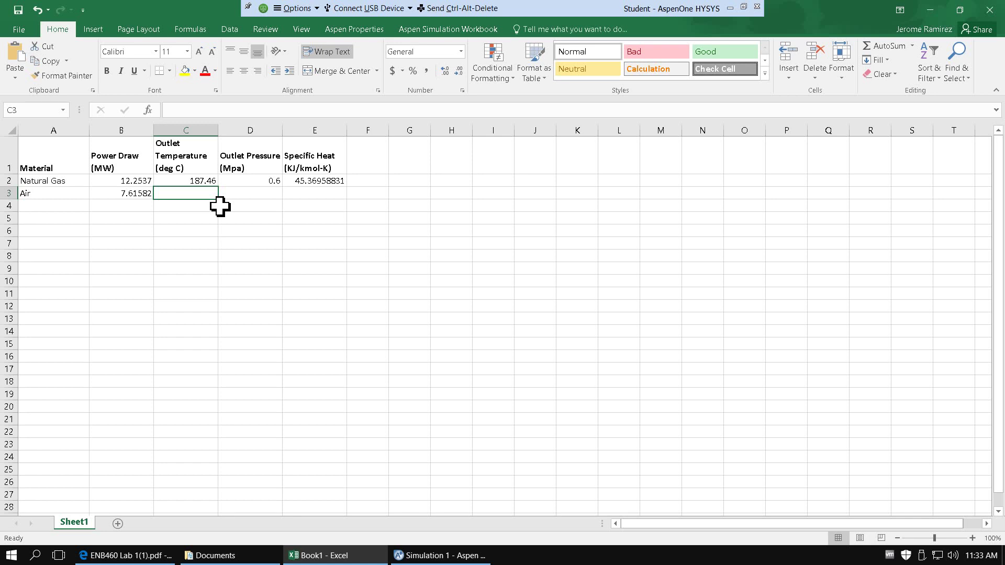
Look up compressor B1's outlet temperature in Aspen Plus and enter 263.617 for Air in cell C3 of the Excel workbook.
{"action": "key", "text": "alt+Tab"}
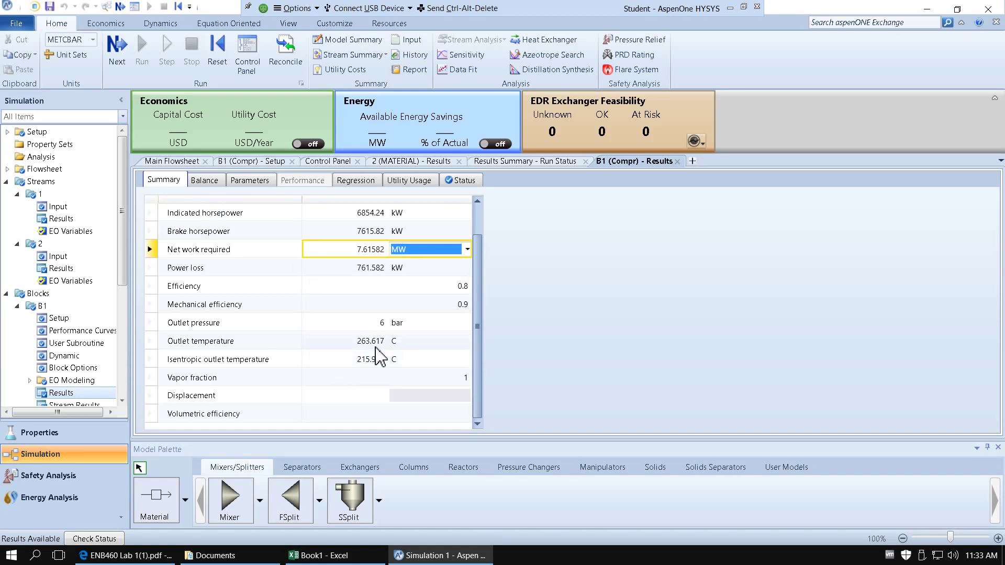
{"action": "key", "text": "alt+Tab"}
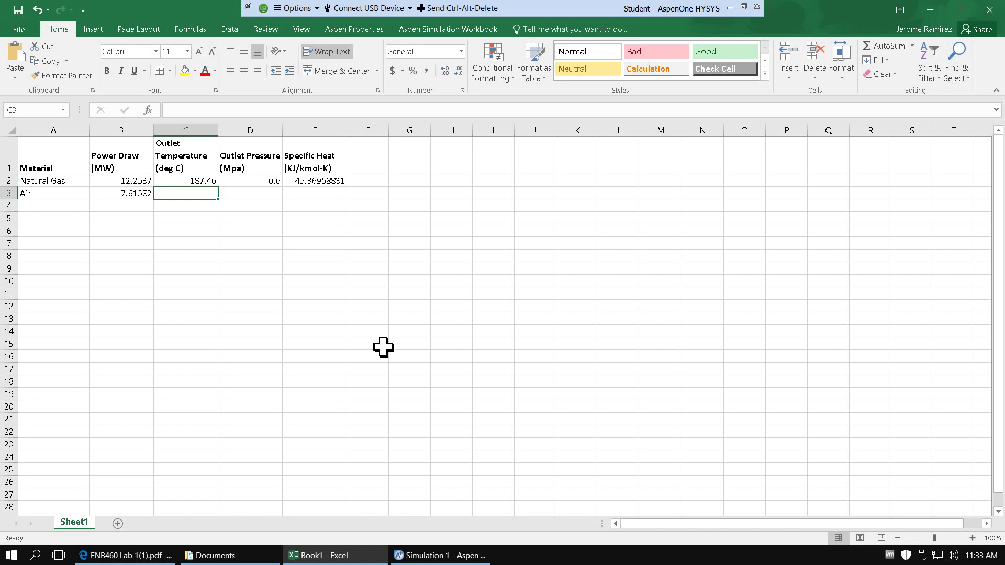
{"action": "type", "text": "263.617"}
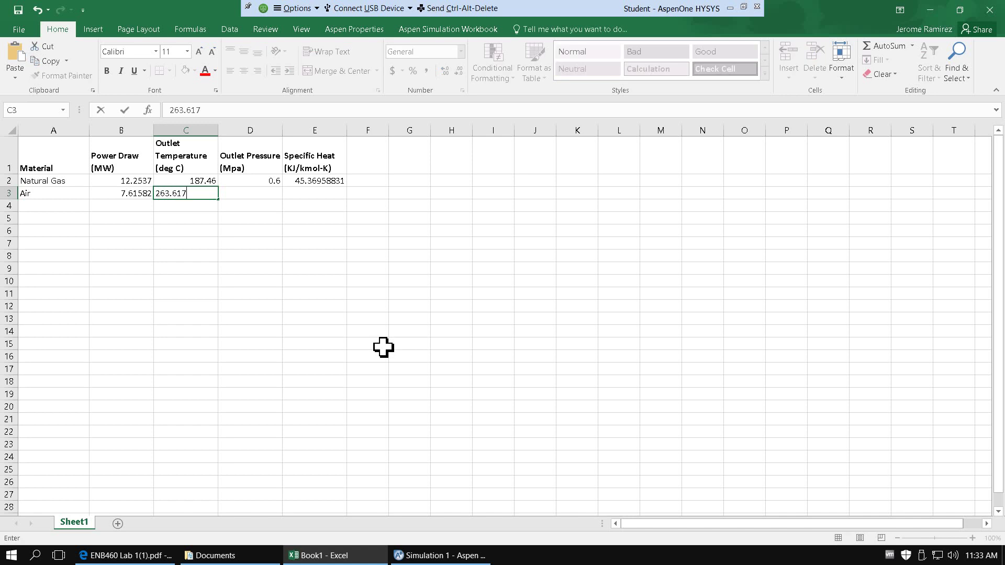
Show compressor B1's outlet pressure in MPa in Aspen Plus and enter 0.6 for Air in cell D3 of the Excel workbook.
{"action": "key", "text": "Tab"}
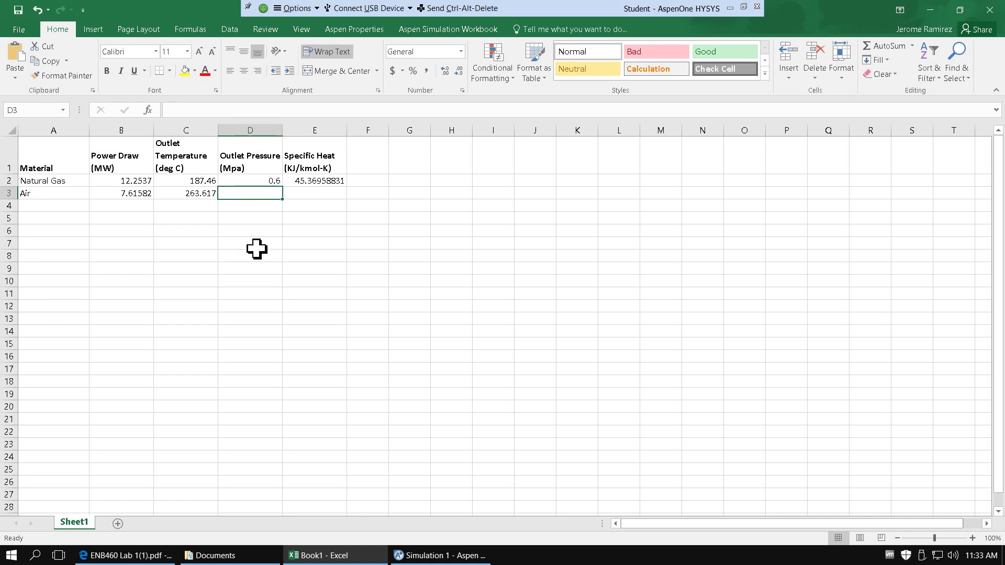
{"action": "key", "text": "alt+Tab"}
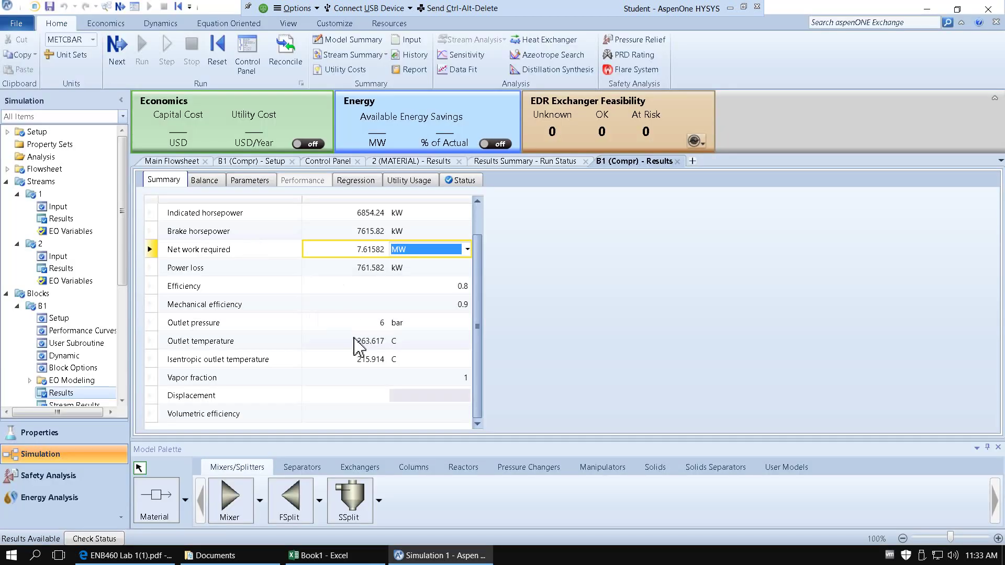
{"action": "left_click", "coordinate": [451, 325]}
{"action": "left_click", "coordinate": [467, 322]}
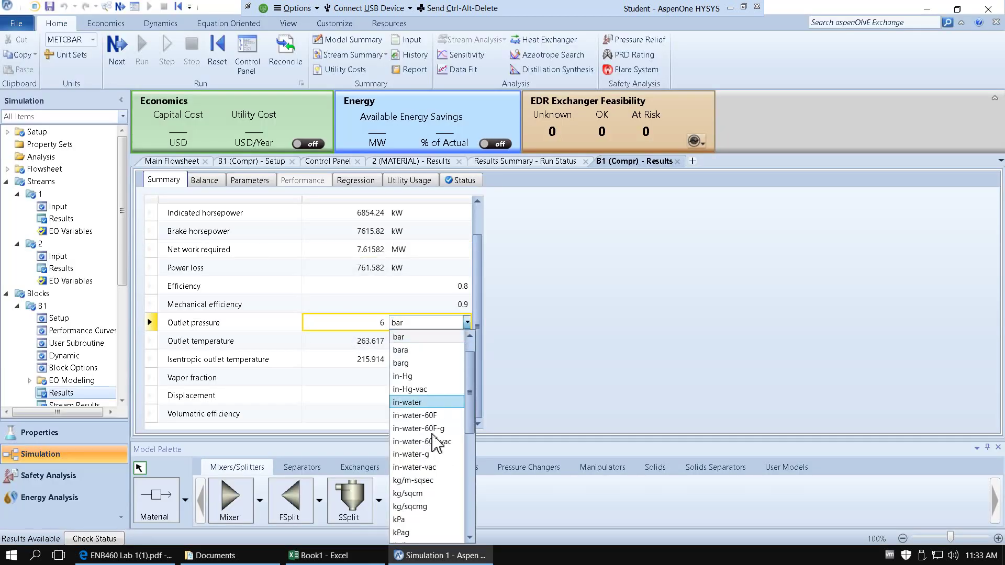
{"action": "scroll", "coordinate": [438, 496], "scroll_direction": "down", "scroll_amount": 7}
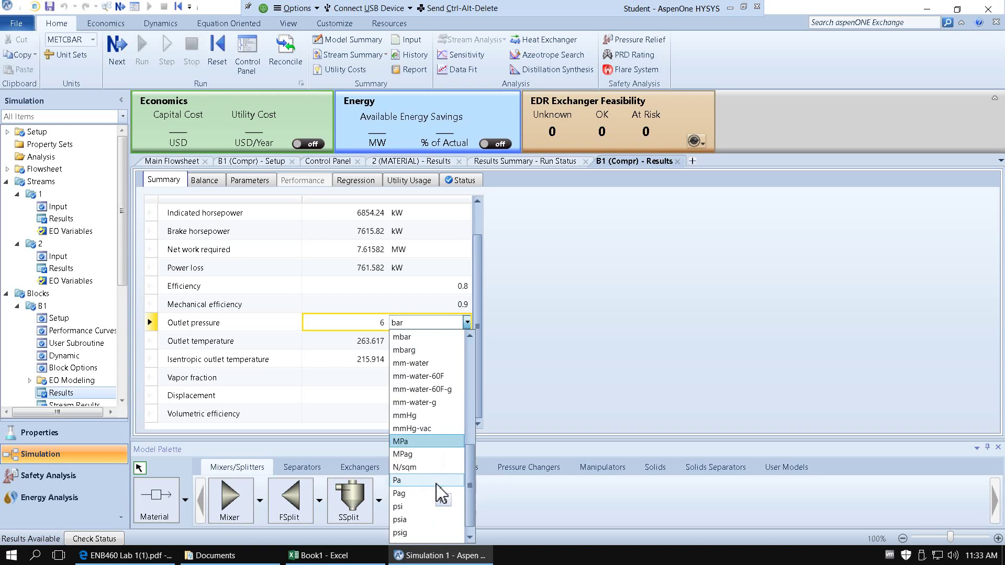
{"action": "left_click", "coordinate": [413, 441]}
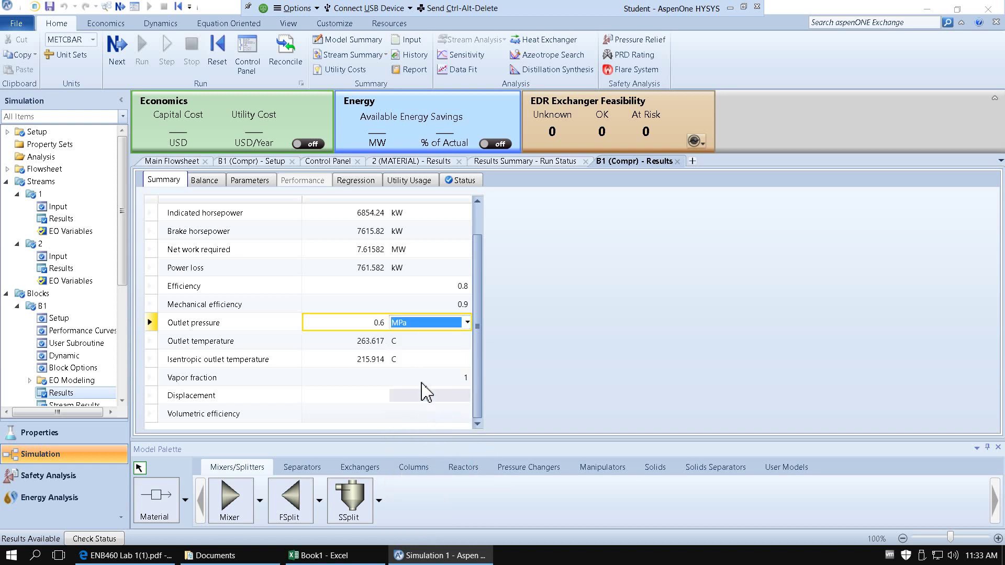
{"action": "key", "text": "alt+Tab"}
{"action": "type", "text": "0"}
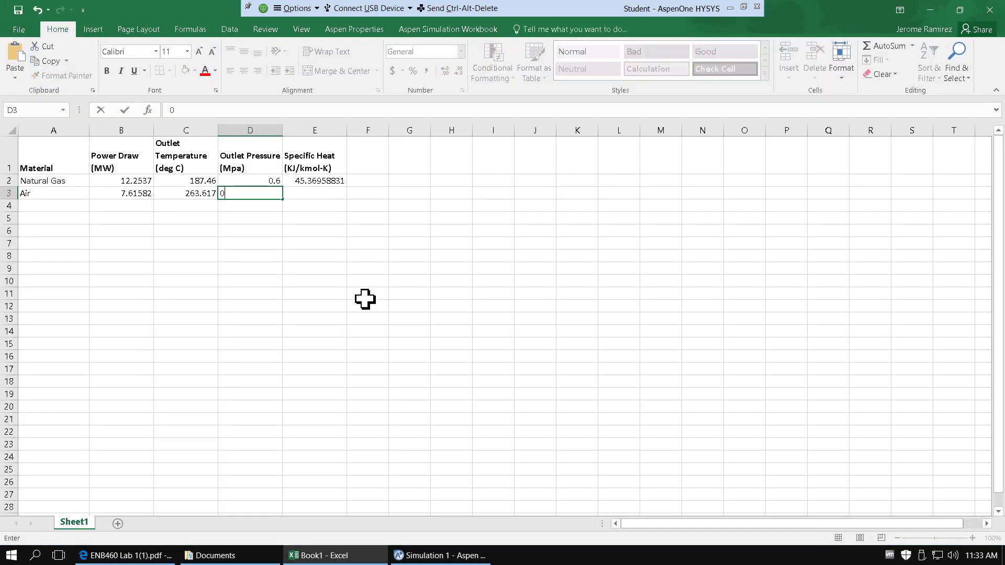
{"action": "key", "text": "Tab"}
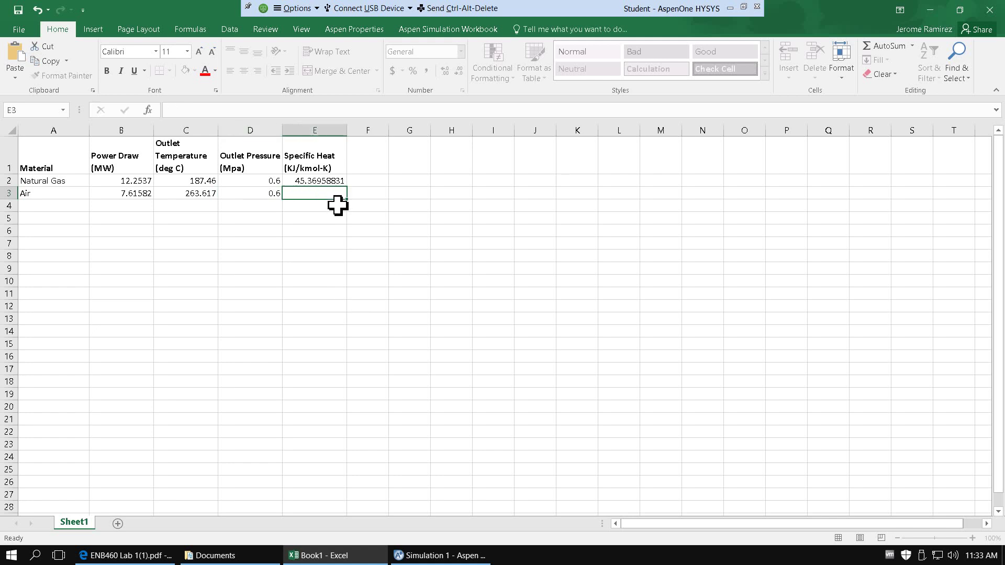
Switch to Aspen Plus and run a Point stream analysis on outlet stream 2 on a mole basis, including transport properties.
{"action": "key", "text": "alt+Tab"}
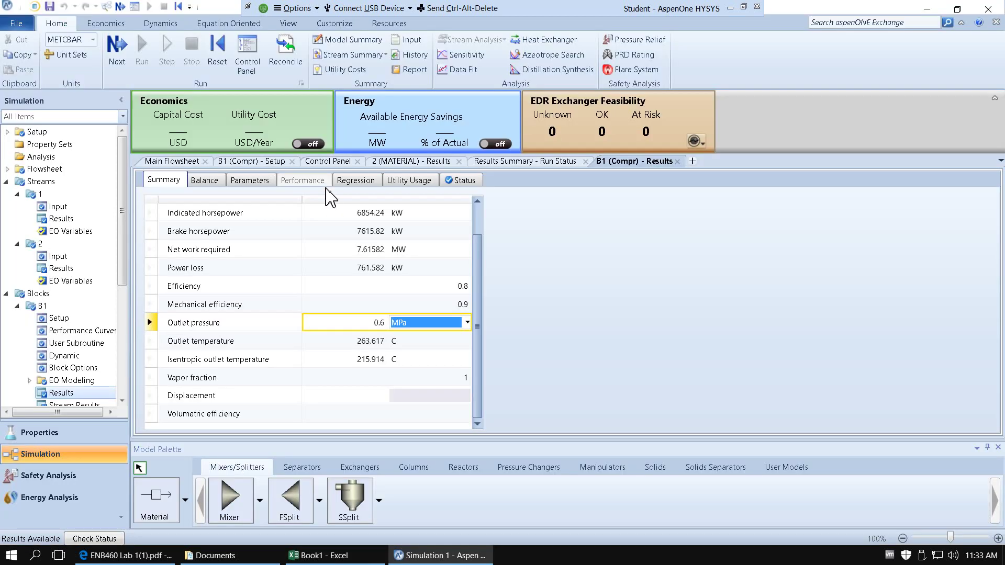
{"action": "left_click", "coordinate": [173, 162]}
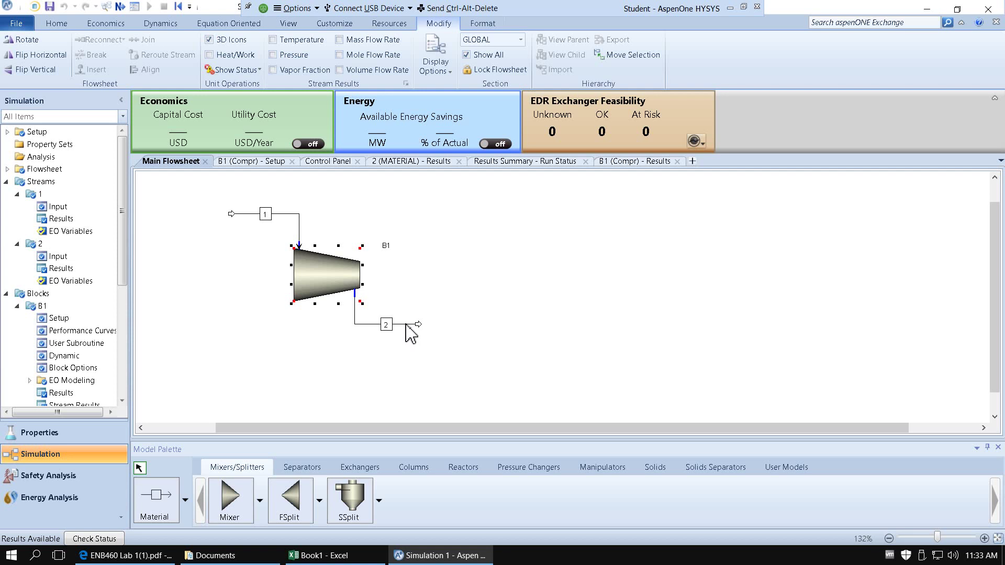
{"action": "left_click", "coordinate": [407, 326]}
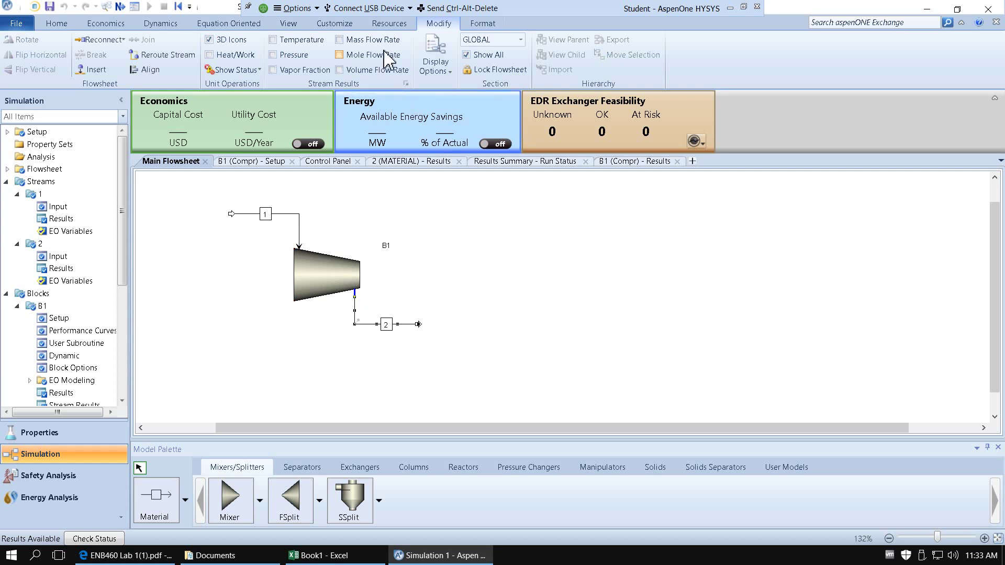
{"action": "left_click", "coordinate": [59, 24]}
{"action": "left_click", "coordinate": [469, 41]}
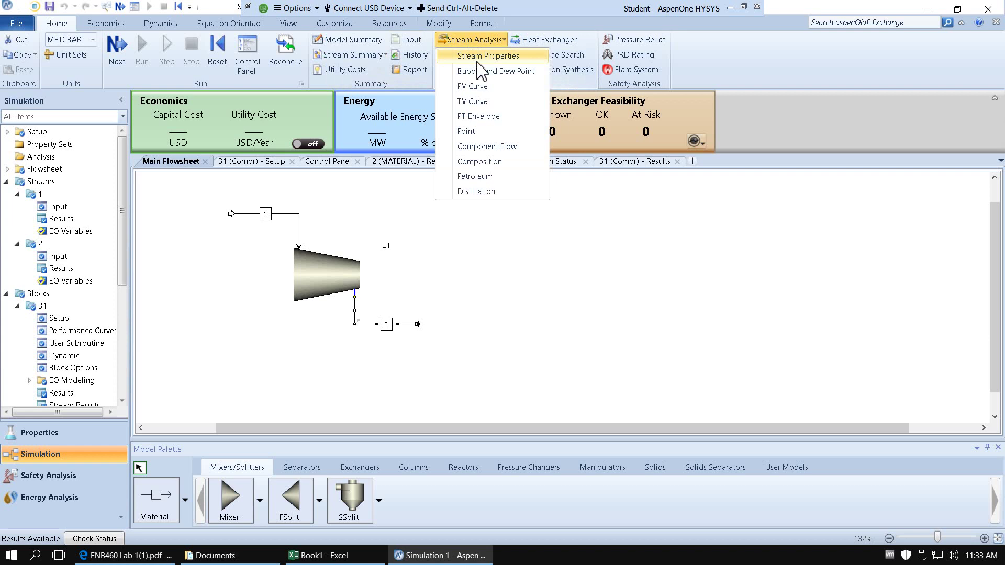
{"action": "left_click", "coordinate": [505, 131]}
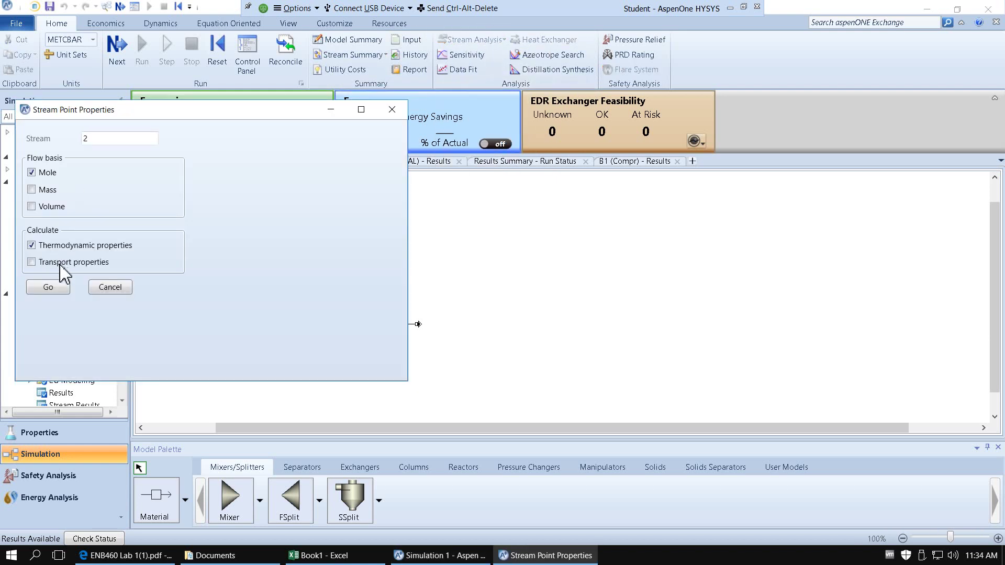
{"action": "left_click", "coordinate": [31, 262]}
{"action": "left_click", "coordinate": [52, 287]}
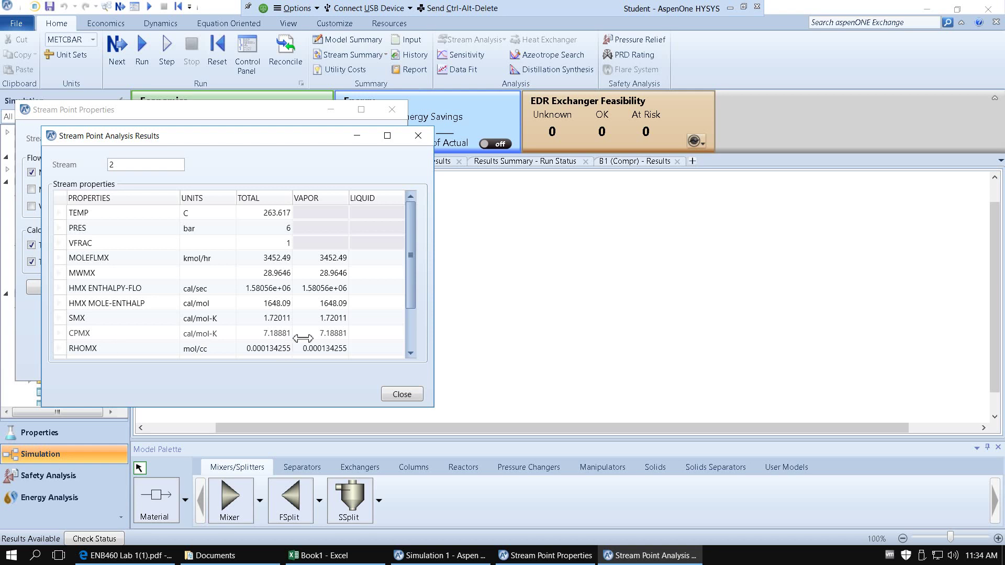
Switch to the Excel workbook and enter 7.19 as the specific heat for Air in cell E3.
{"action": "key", "text": "alt+Tab"}
{"action": "left_click", "coordinate": [334, 558]}
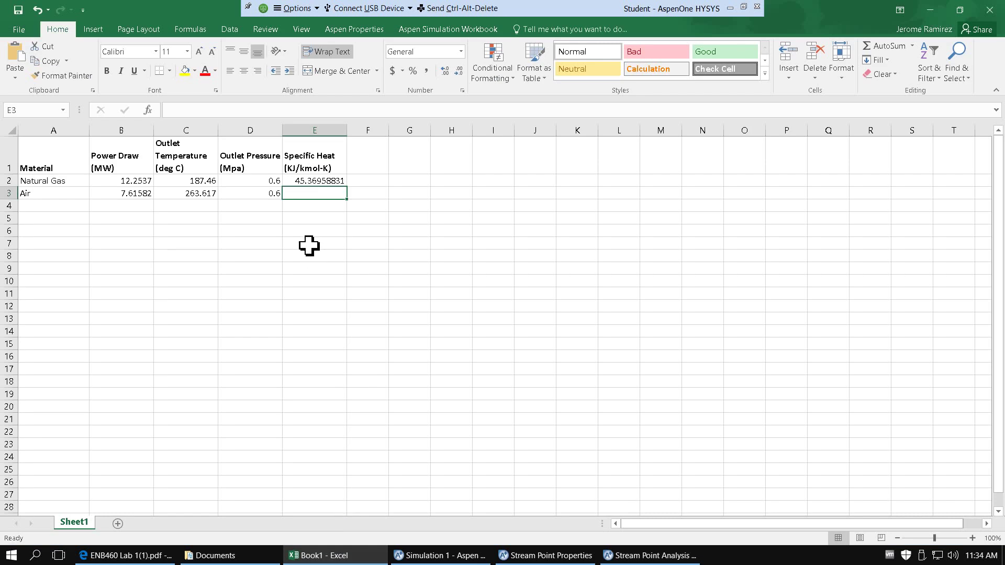
{"action": "type", "text": "7.19"}
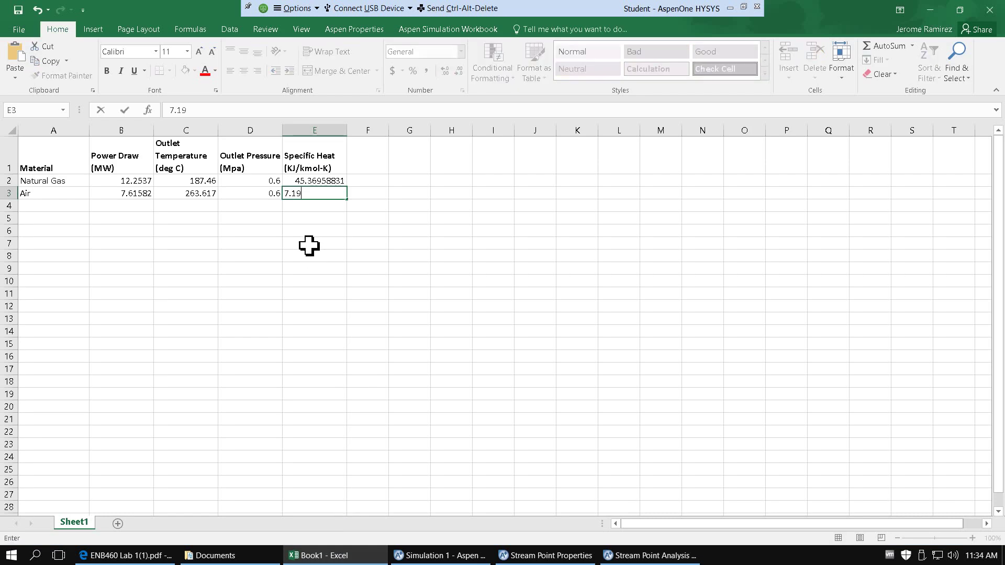
{"action": "key", "text": "Return"}
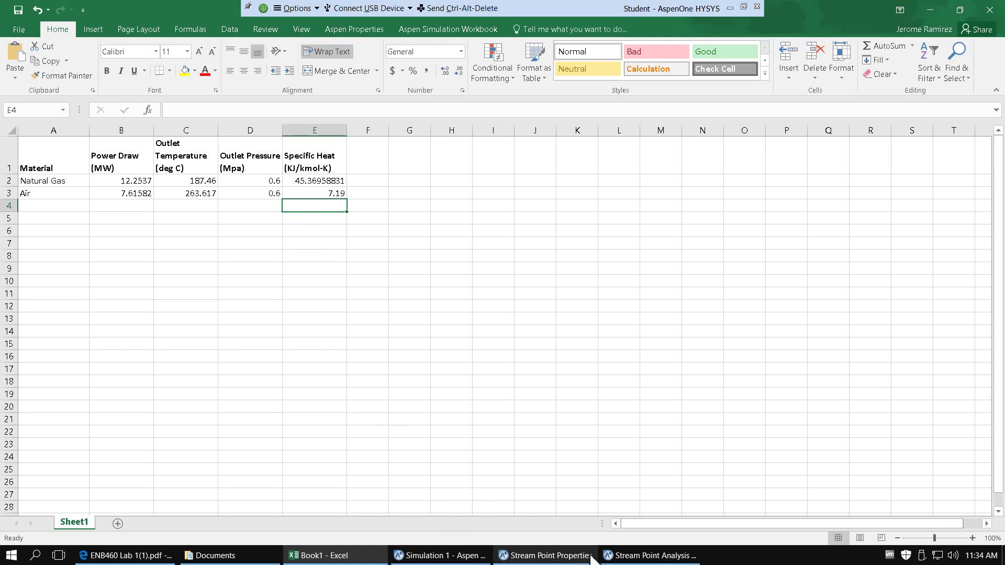
Return to the Stream Point Analysis Results and change the CPMX units to kJ/kmol-K.
{"action": "left_click", "coordinate": [609, 555]}
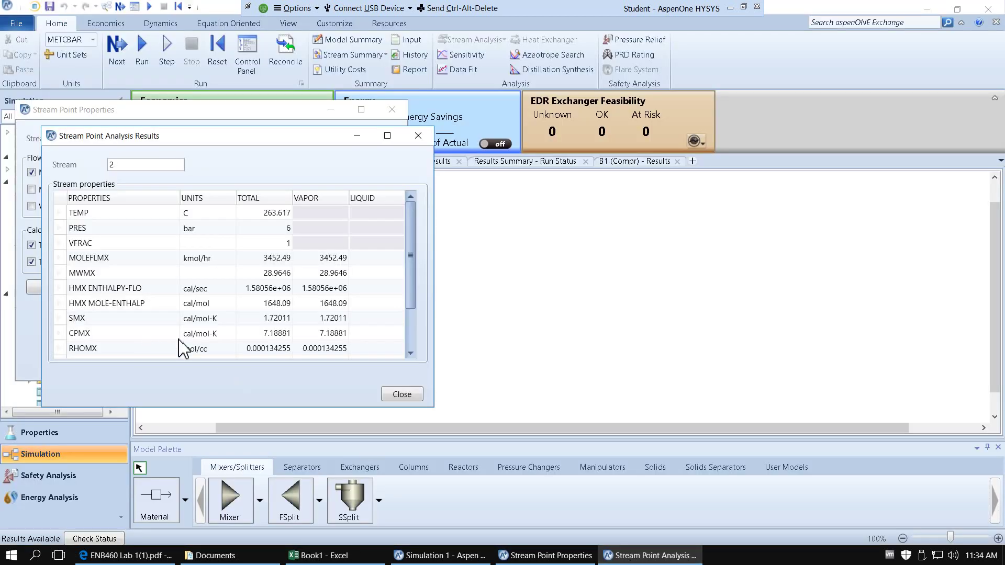
{"action": "left_click", "coordinate": [215, 335]}
{"action": "left_click", "coordinate": [230, 334]}
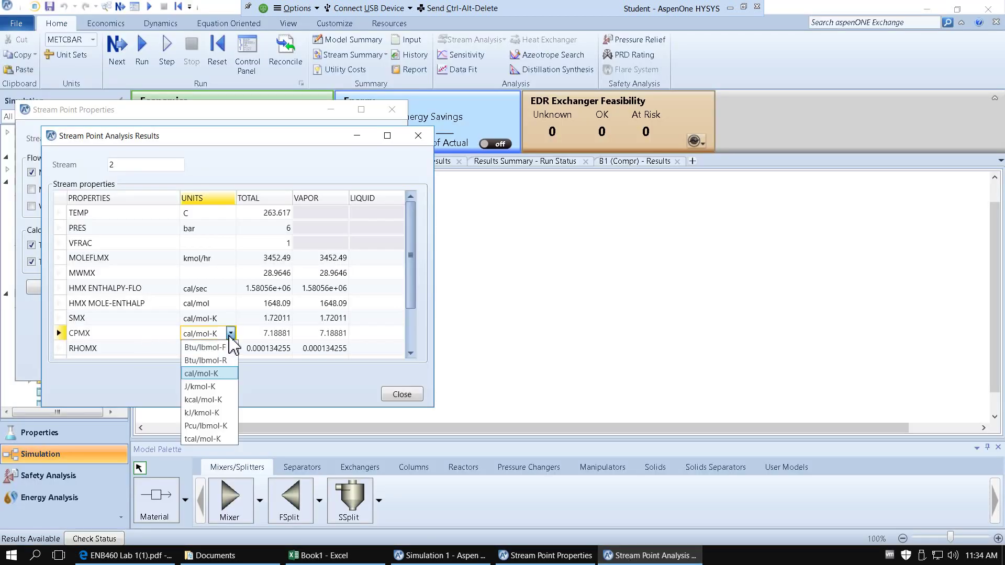
{"action": "left_click", "coordinate": [210, 413]}
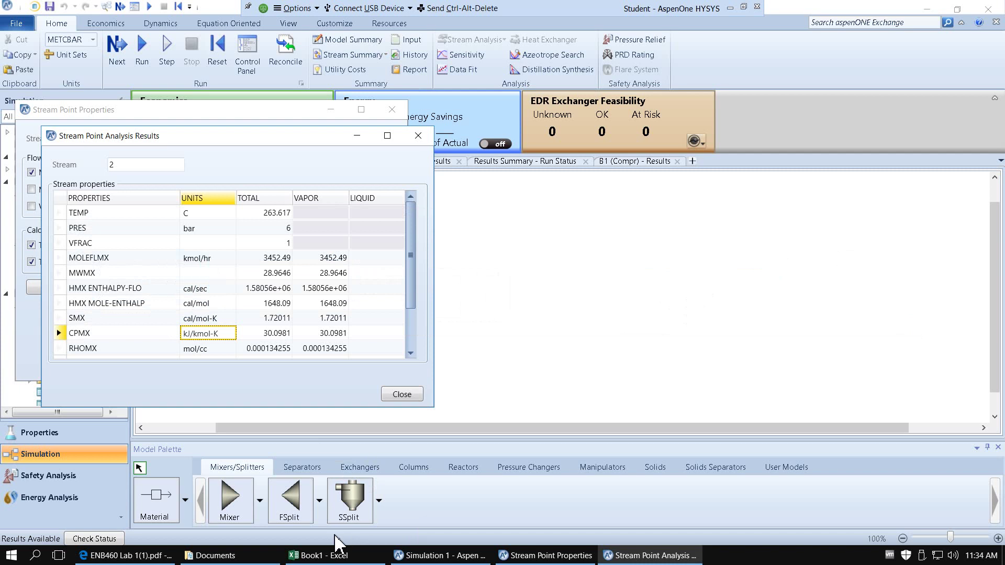
Switch to the Excel workbook and replace Air's specific heat in cell E3 with 30.0981.
{"action": "left_click", "coordinate": [327, 555]}
{"action": "left_click", "coordinate": [337, 197]}
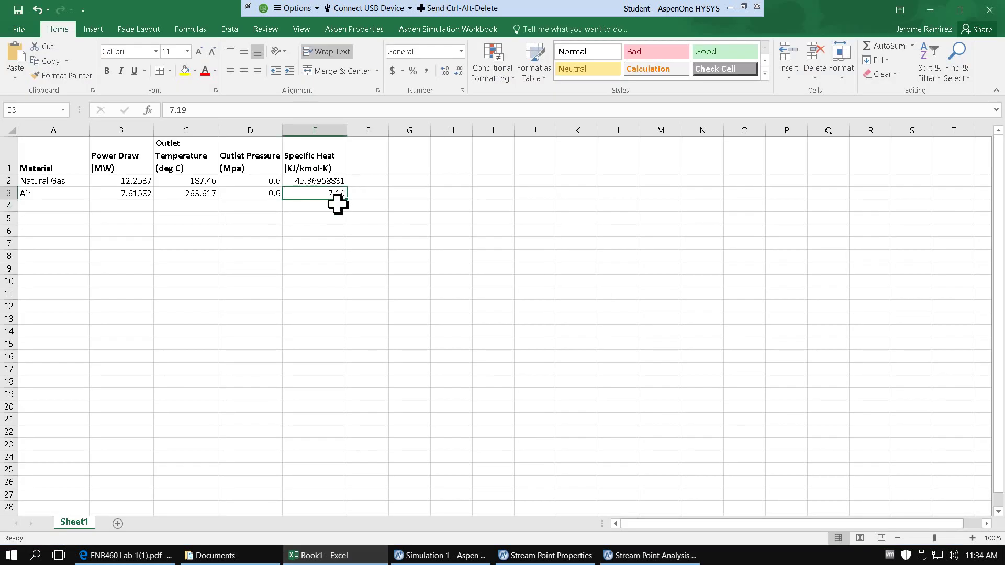
{"action": "type", "text": "30.0"}
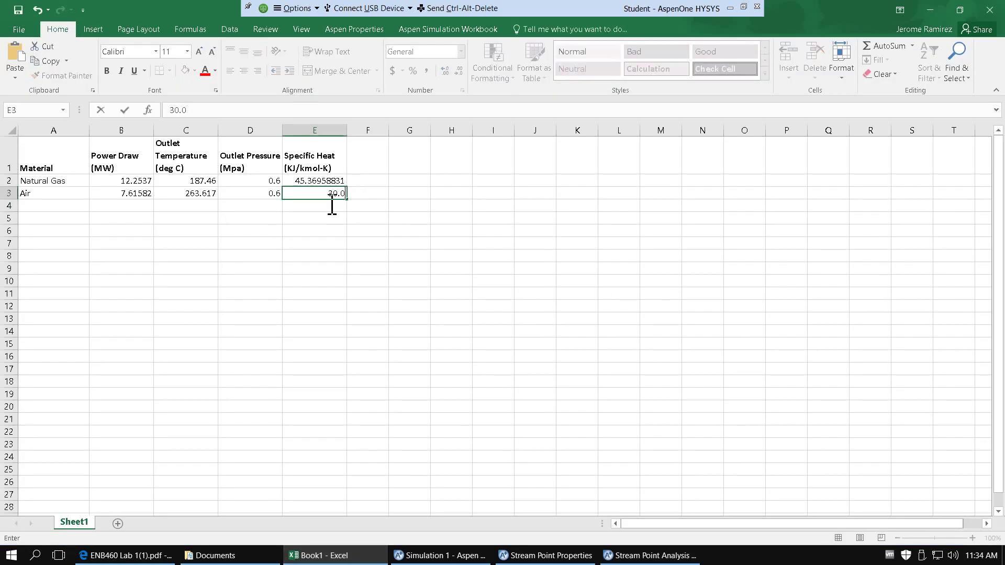
{"action": "type", "text": "981"}
{"action": "key", "text": "Return"}
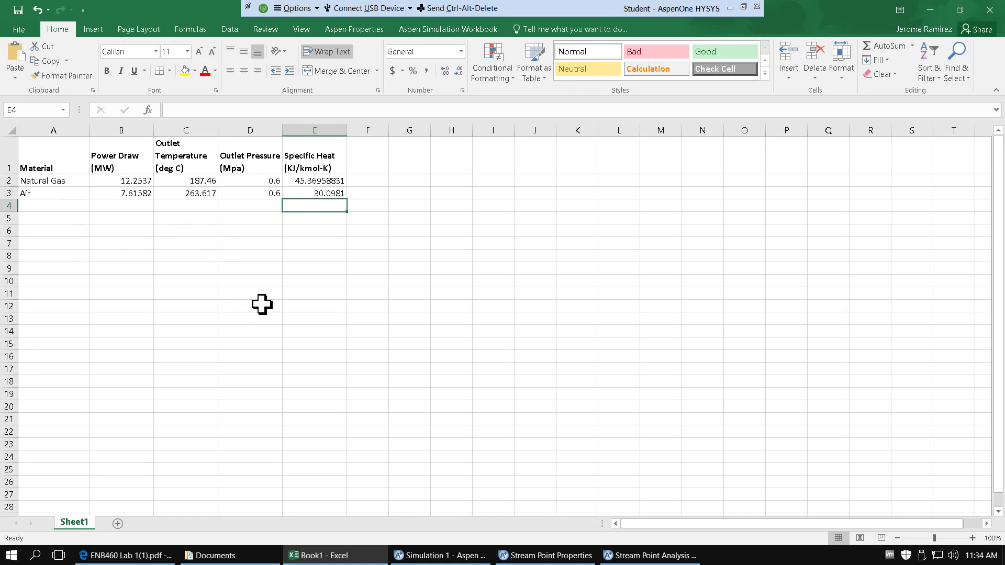
Return to Aspen Plus, close the point analysis results and properties dialogs, and deselect stream 2 on the flowsheet.
{"action": "key", "text": "alt+Tab"}
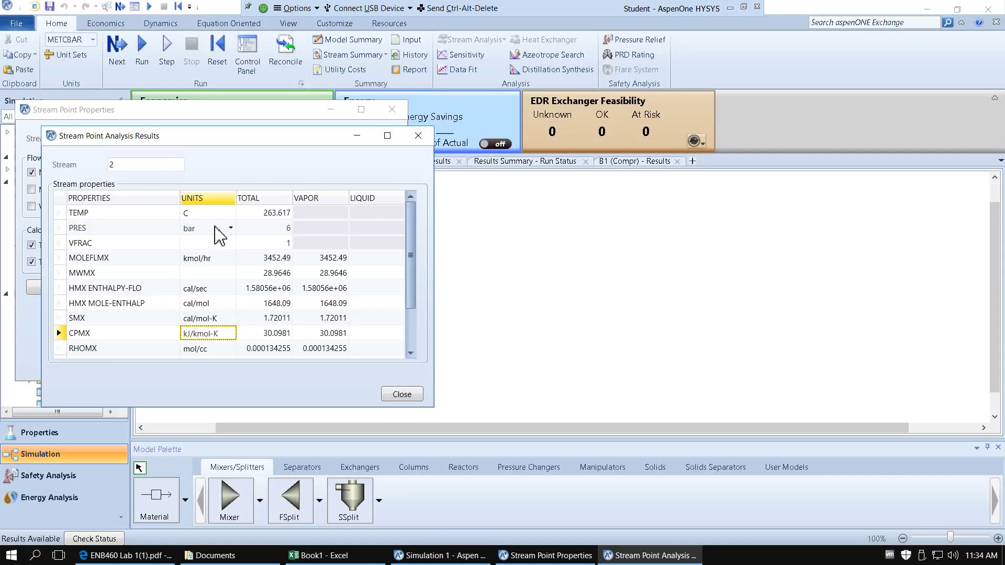
{"action": "left_click", "coordinate": [402, 394]}
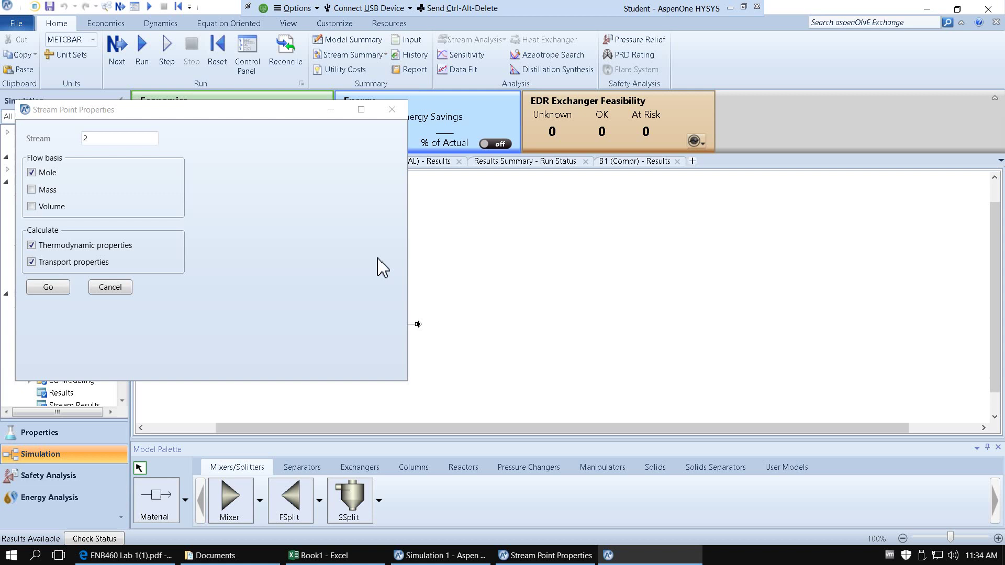
{"action": "left_click", "coordinate": [392, 109]}
{"action": "left_click", "coordinate": [445, 228]}
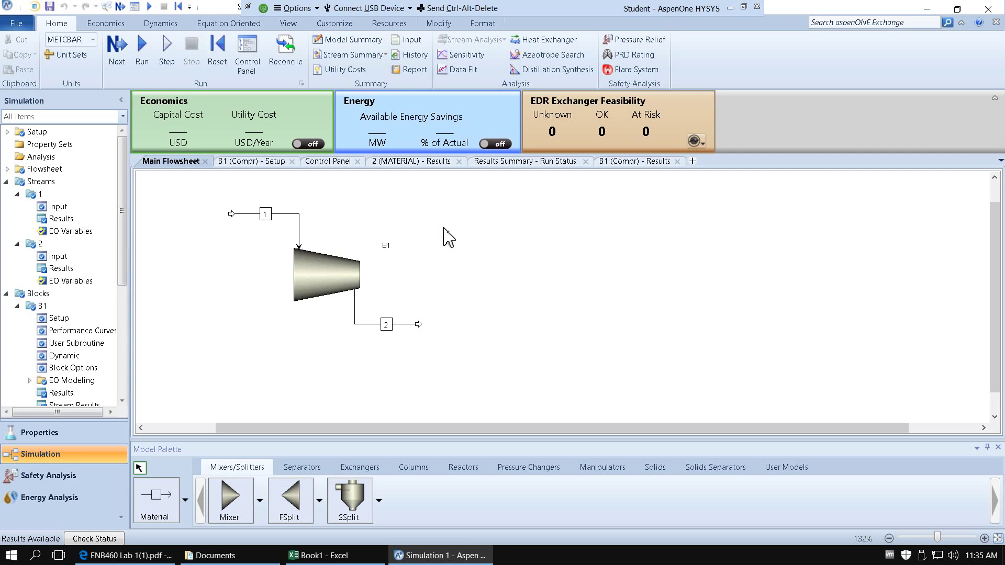
Switch to the ENB460 Lab 1 PDF and examine the Aspen Plus Flowsheeting task in section B.
{"action": "left_click", "coordinate": [126, 556]}
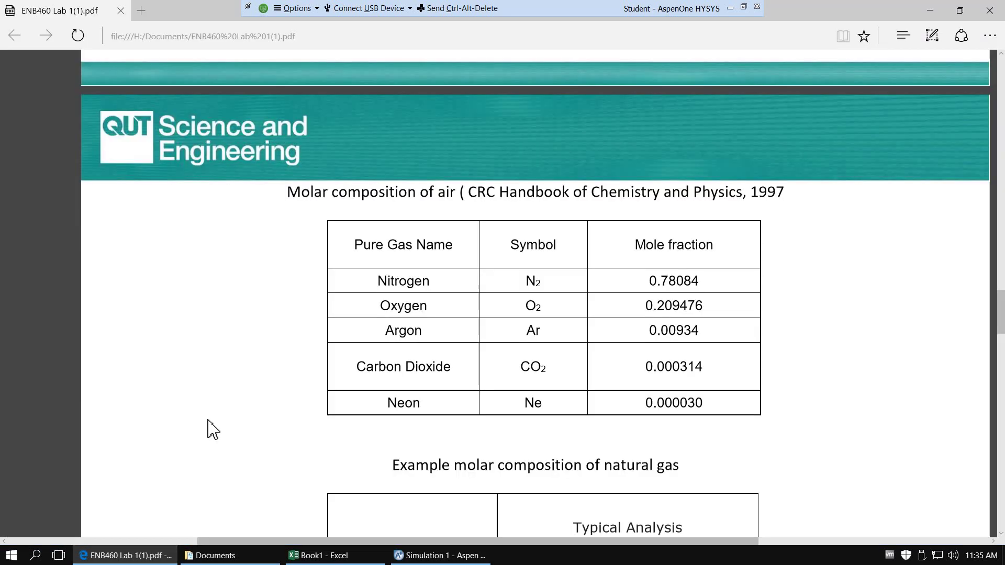
{"action": "scroll", "coordinate": [382, 343], "scroll_direction": "up", "scroll_amount": 10}
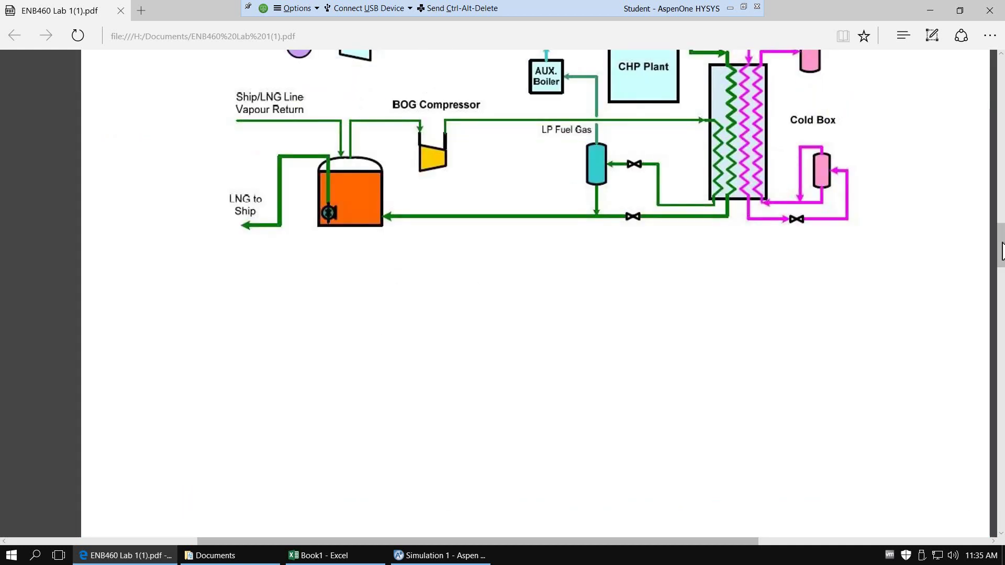
{"action": "left_click_drag", "start_coordinate": [1002, 255], "coordinate": [1001, 119]}
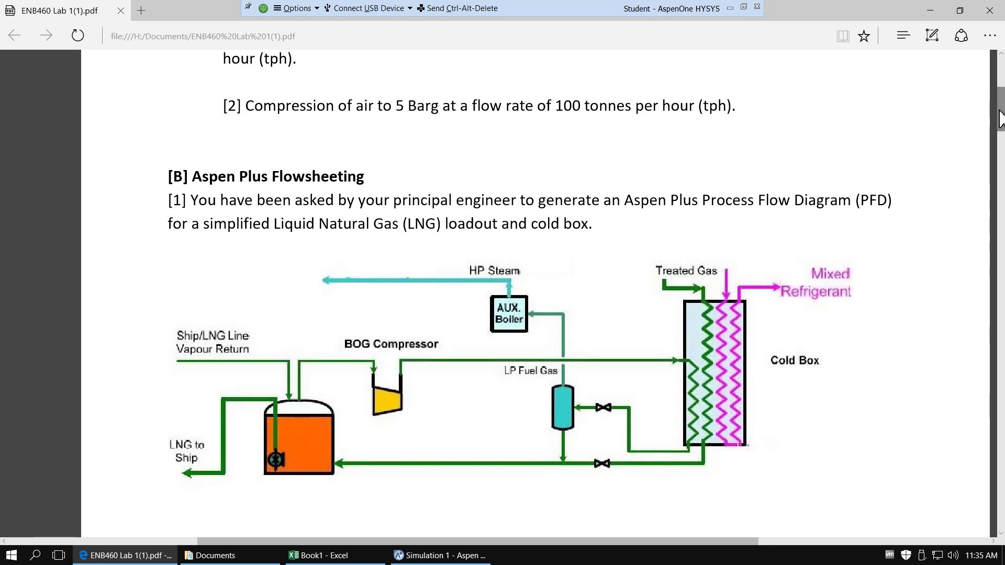